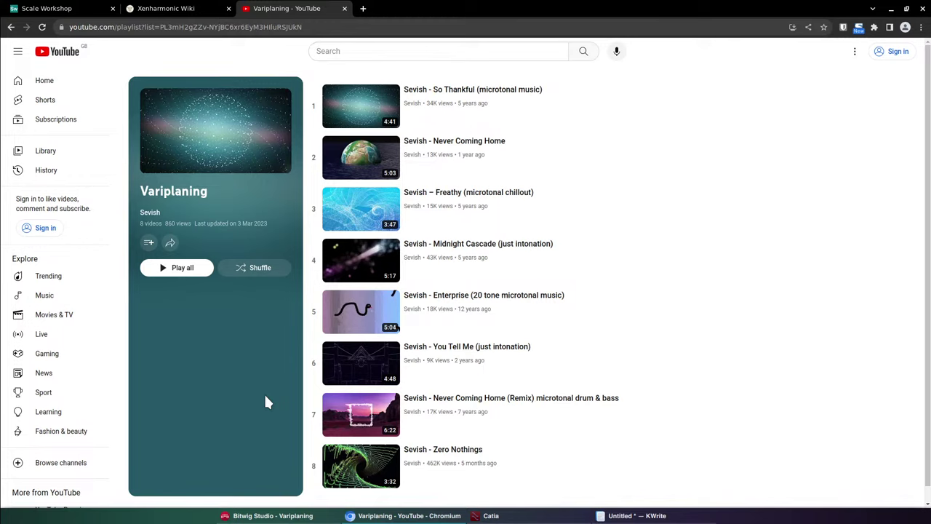
Switch to Bitwig Studio, view the Pianoteq 7 plug-in's tuning window and close it.
key("alt+Tab")
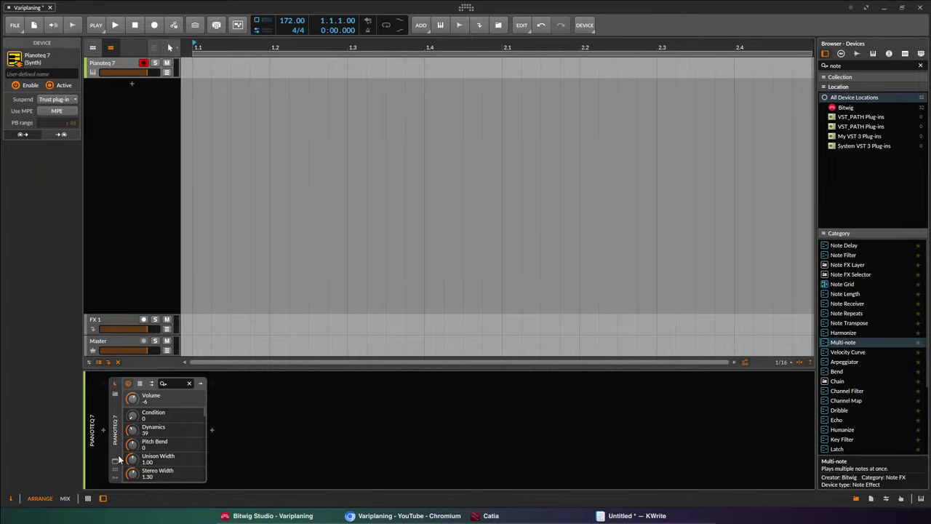
left_click(458, 462)
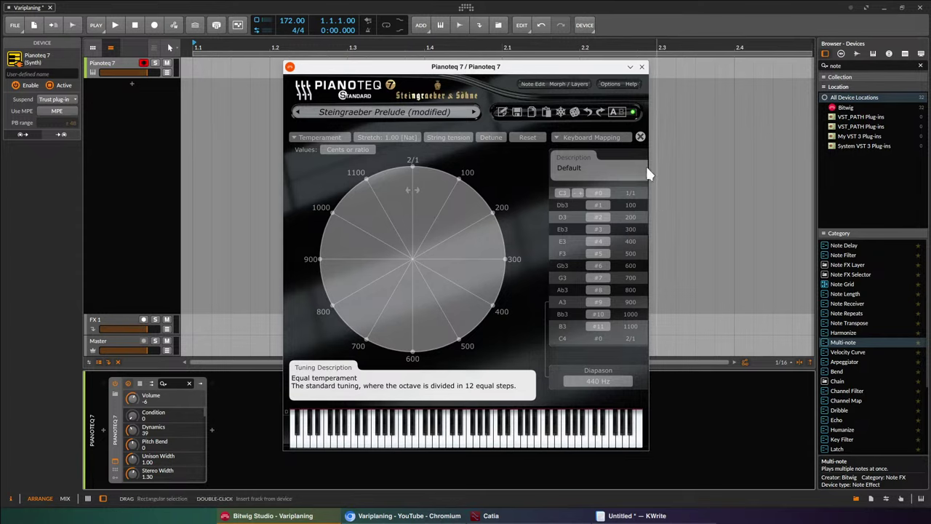
left_click(642, 67)
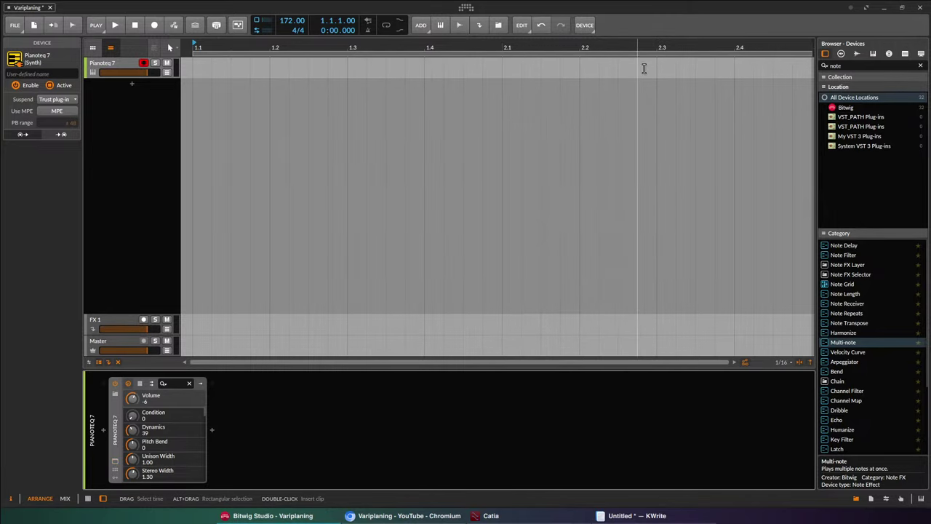
Insert a Multi-note device before Pianoteq 7 and enable its second and third notes with pitch offsets +4 and +7.
left_click_drag(828, 342, 95, 411)
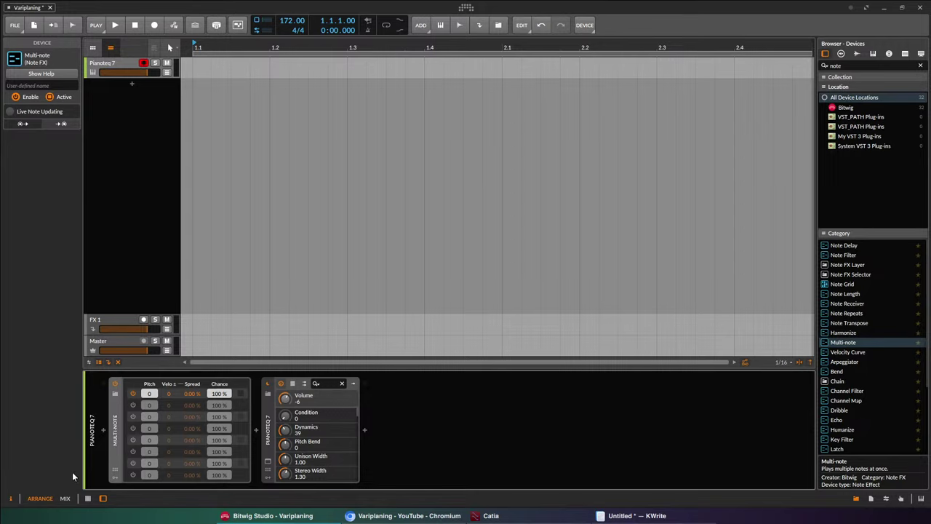
left_click(135, 405)
left_click(134, 415)
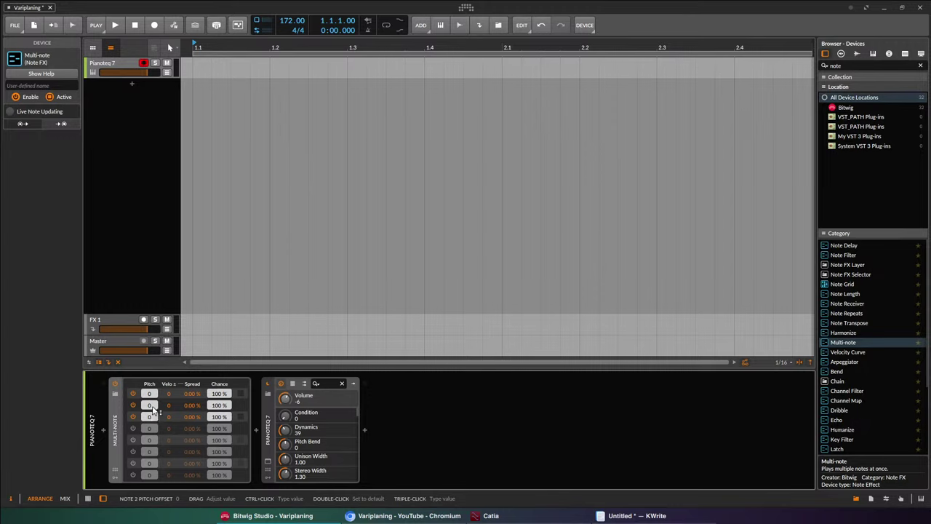
left_click(268, 430)
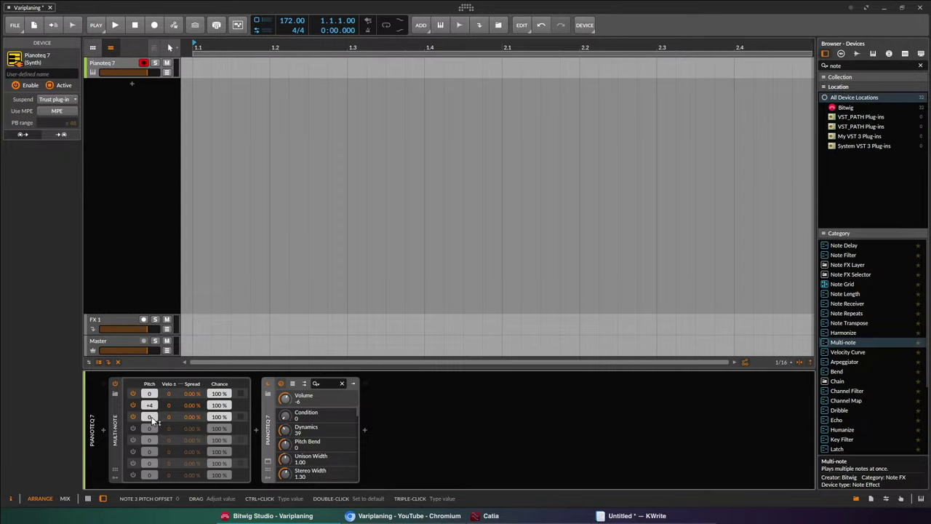
left_click_drag(152, 420, 151, 411)
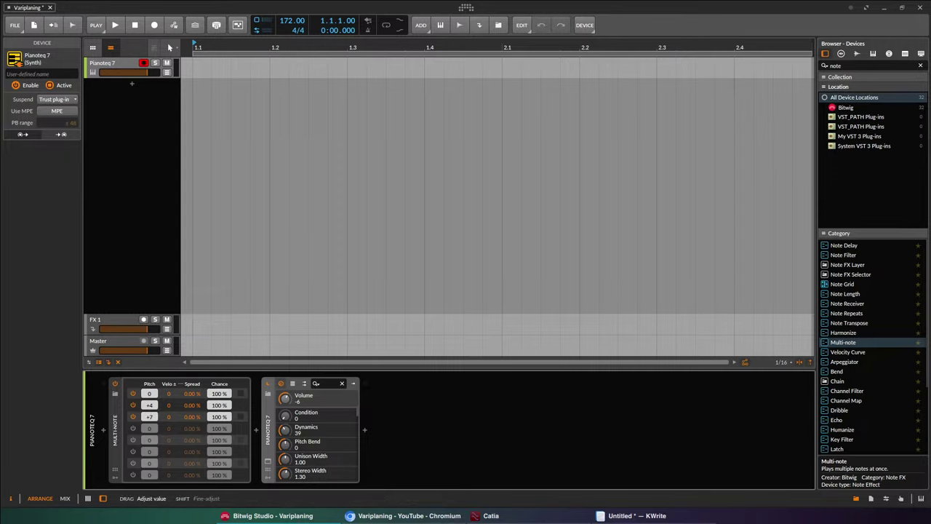
Set Multi-note's second pitch offset to +3 and enable the fourth and fifth notes with offsets +10 and +14.
left_click(105, 421)
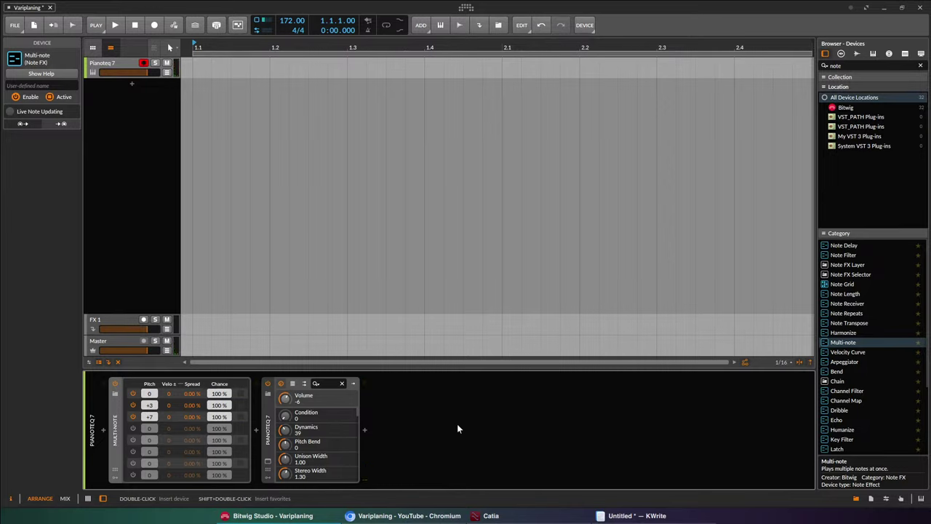
mouse_move(134, 430)
left_mouse_down()
mouse_move(149, 428)
mouse_move(149, 440)
left_mouse_up()
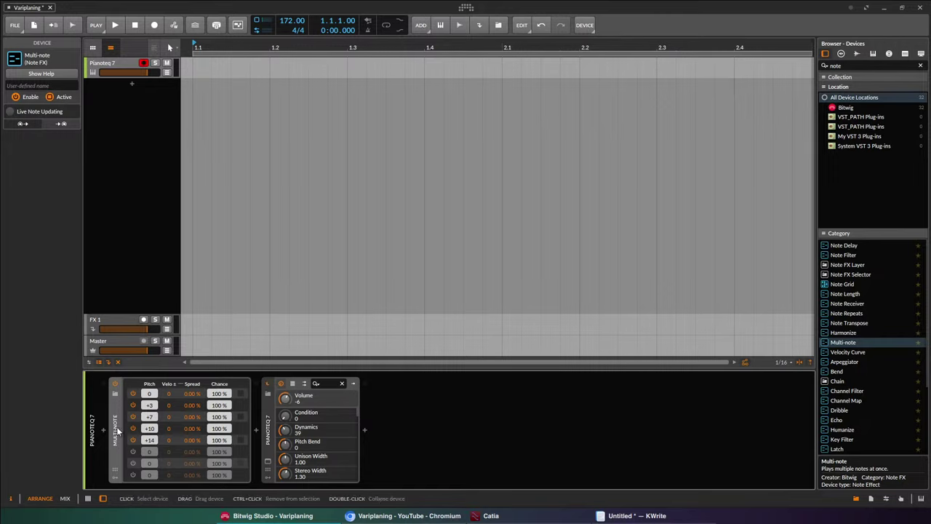
left_click(270, 426)
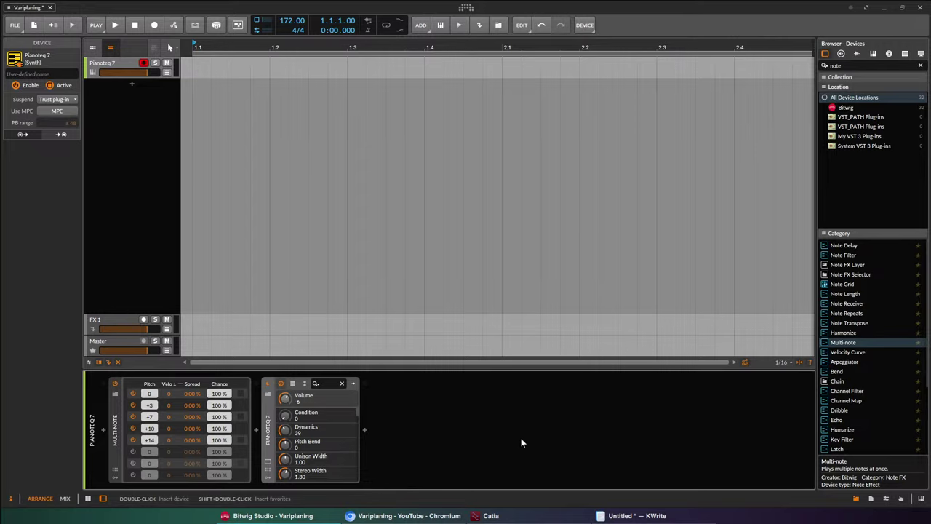
Switch to KWrite and examine the scale names blackwood[10] and semaphore[9], going back to Bitwig Studio in between.
left_click(651, 515)
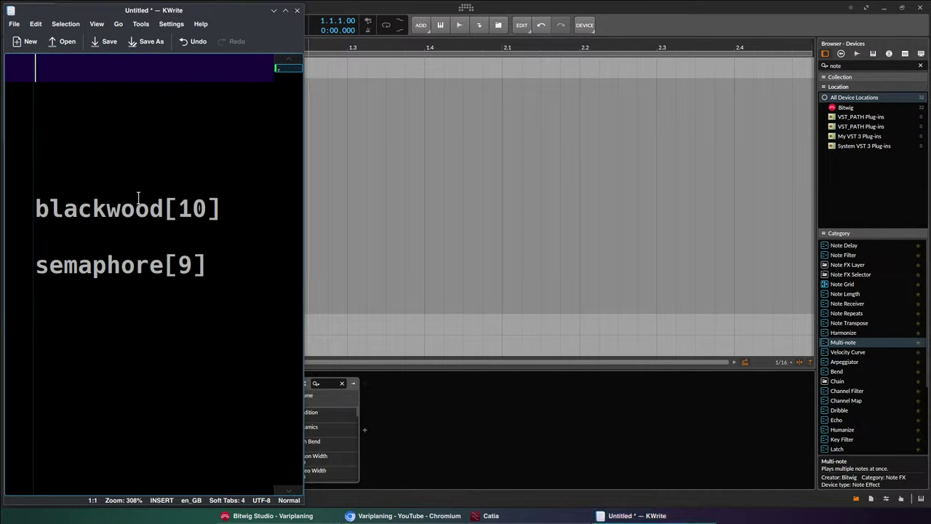
double_click(110, 214)
left_click(110, 213)
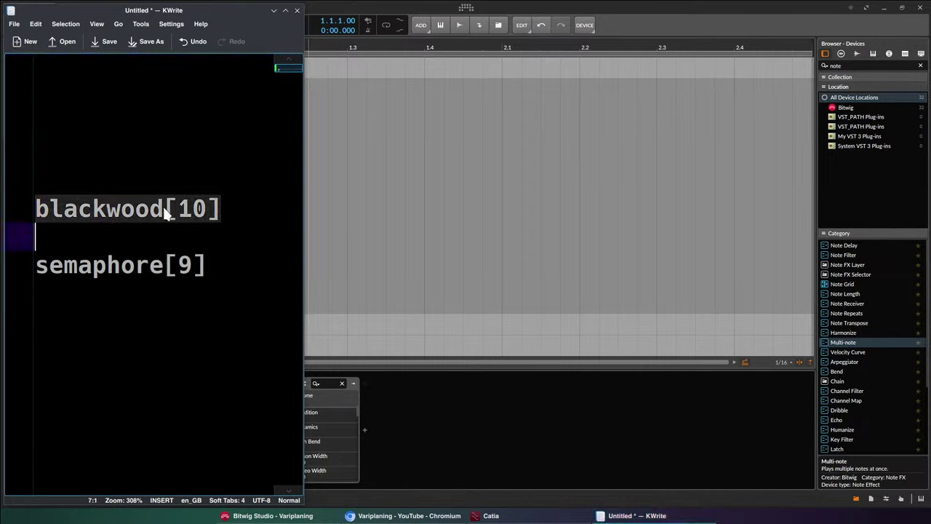
left_click(164, 216)
left_click(224, 207)
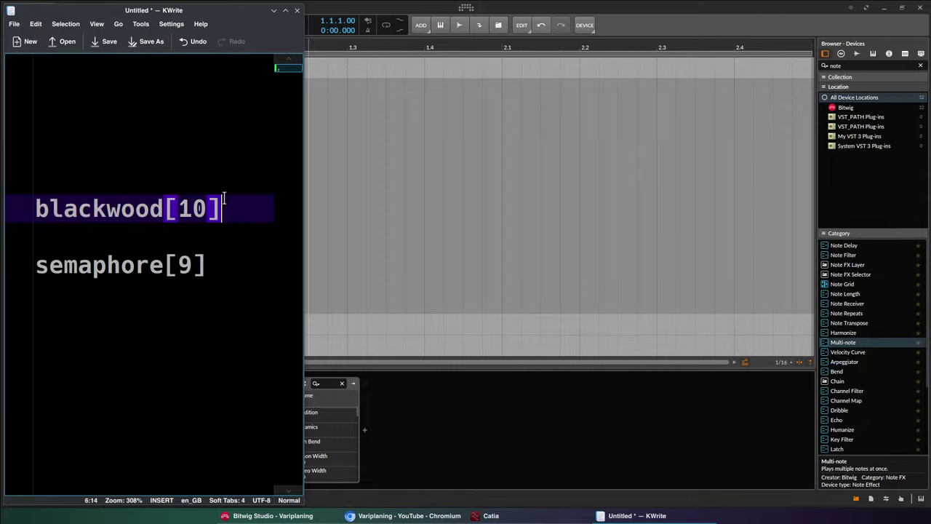
left_click(154, 218)
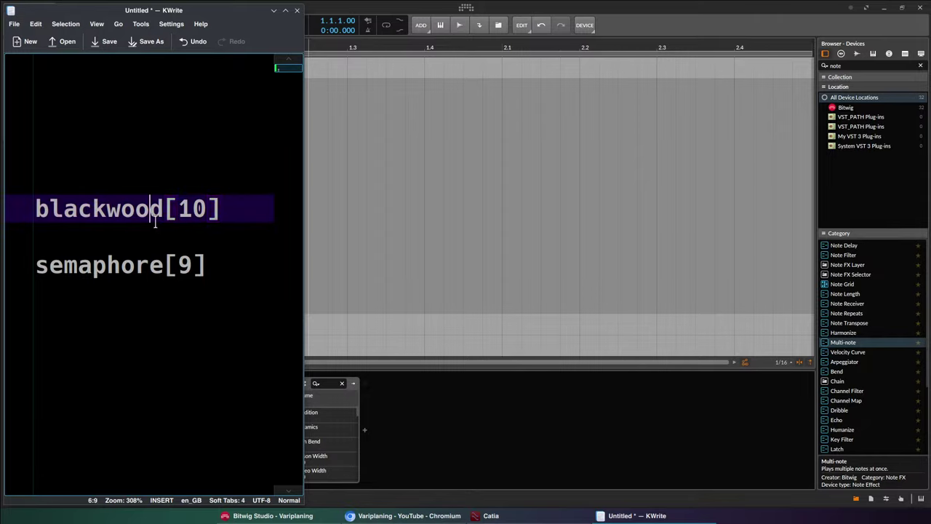
left_click(240, 267)
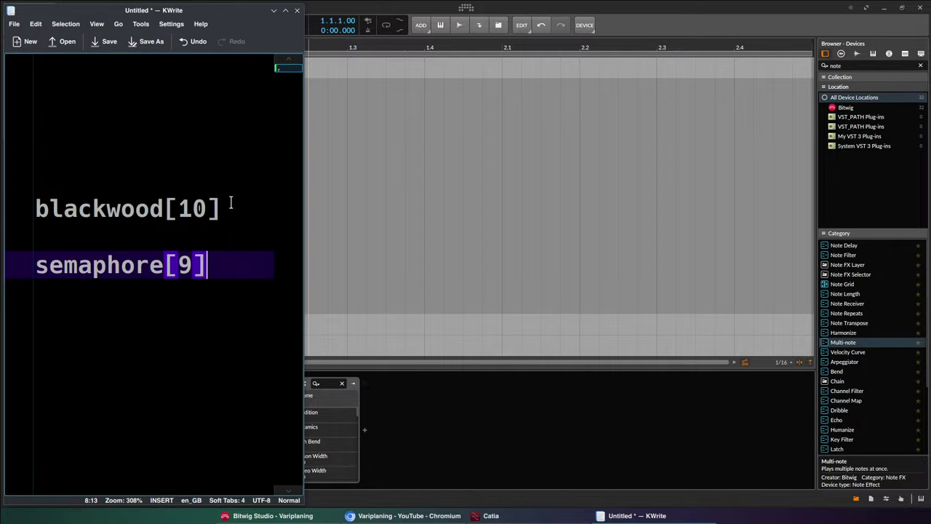
left_click(179, 79)
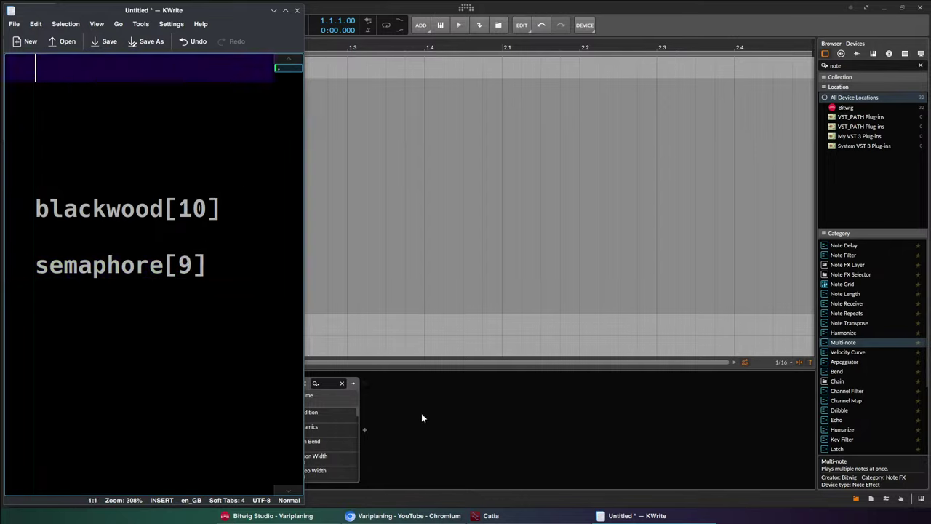
left_click(493, 401)
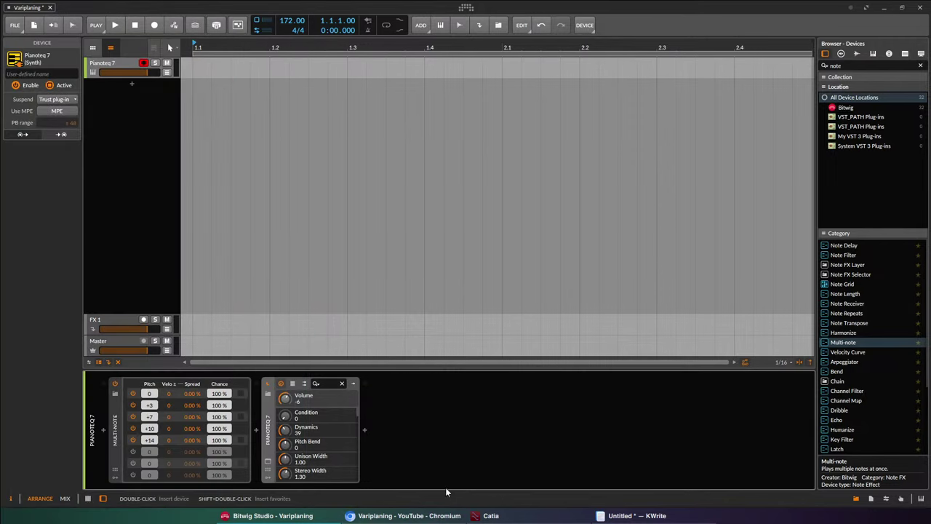
left_click(629, 515)
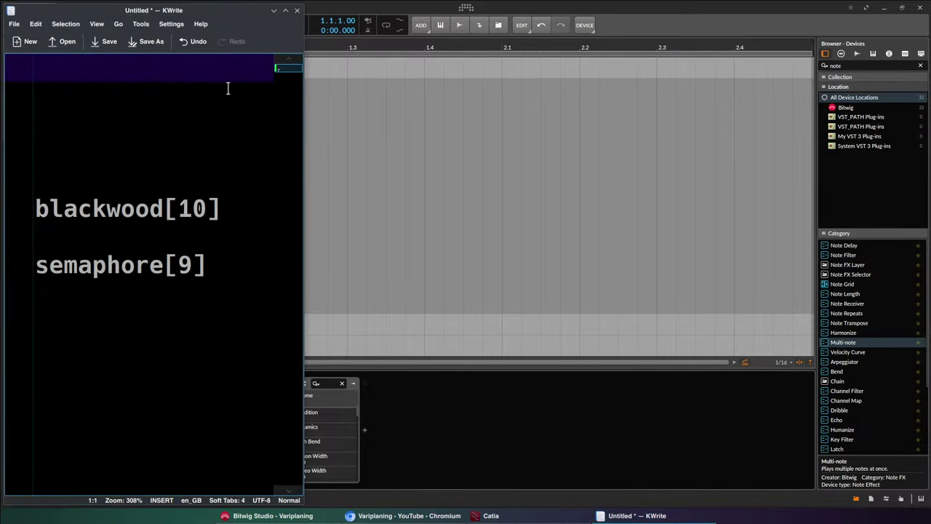
left_click(488, 448)
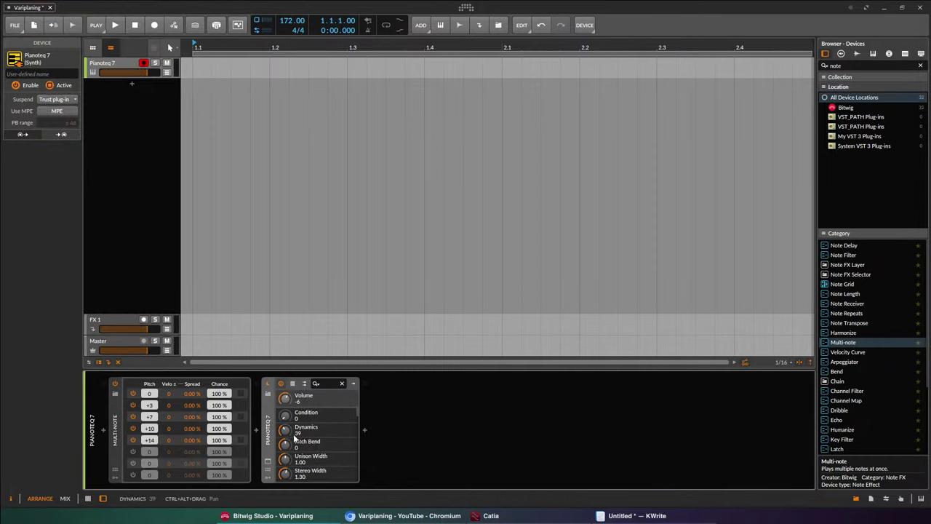
In KWrite, add the step pattern LsLsLsLsLs on a new line below blackwood[10].
left_click(630, 517)
left_click(237, 215)
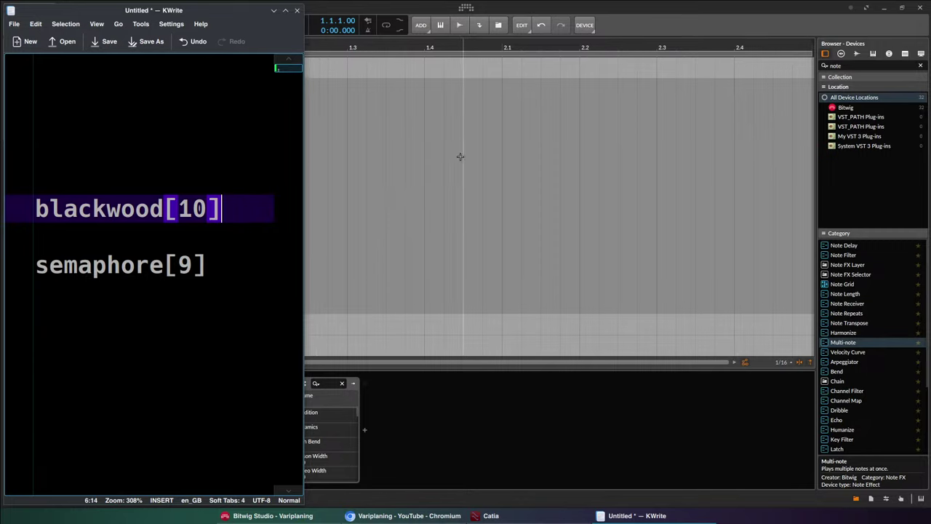
key("Return")
type("Ls")
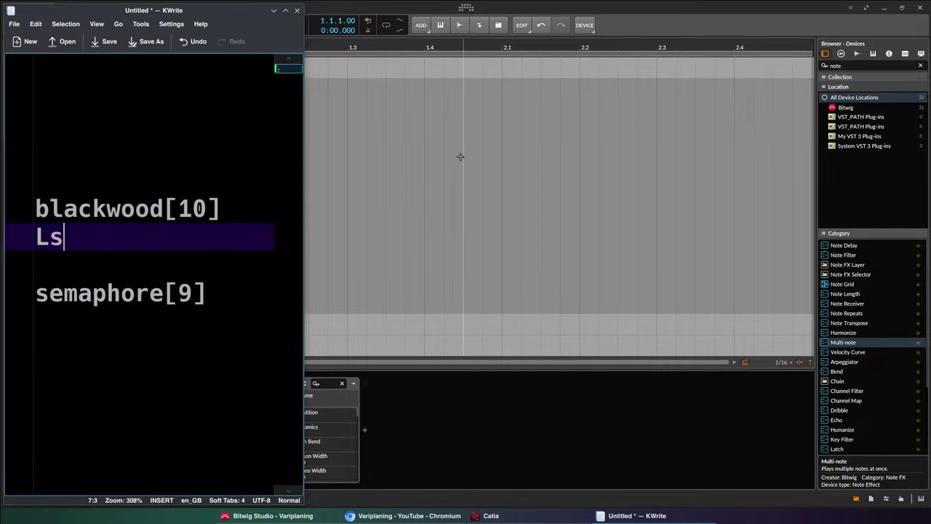
type("LsLsLsLs")
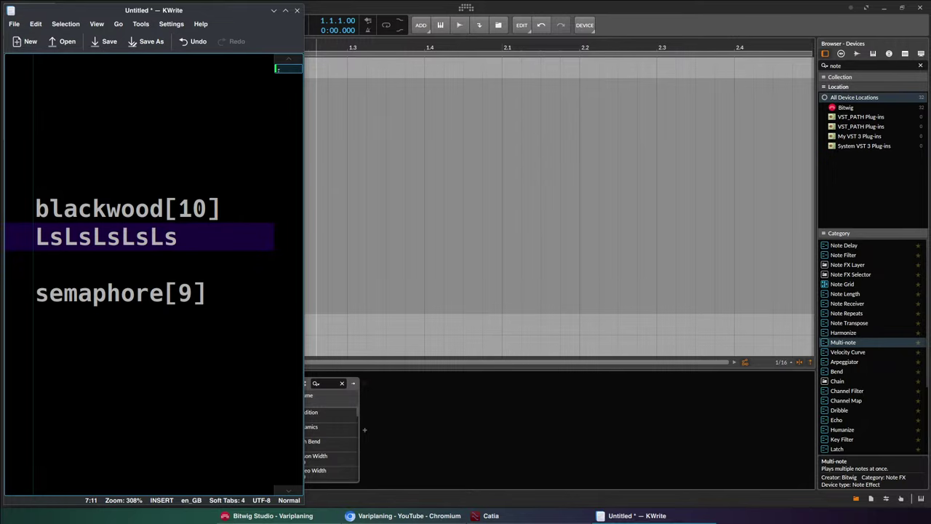
left_click_drag(197, 237, 2, 197)
left_click(200, 228)
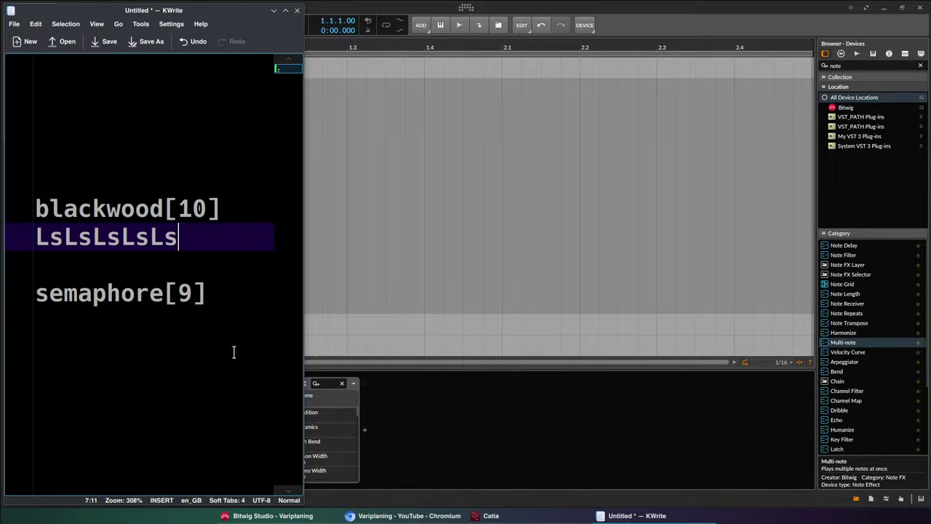
double_click(93, 195)
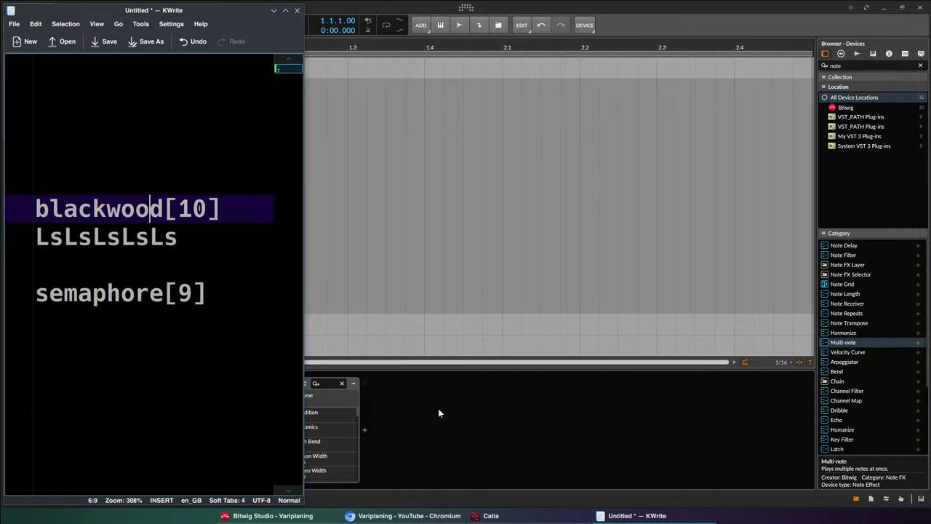
Open the Pianoteq 7 tuning window in Bitwig Studio, and switch to the Scale Workshop page in Chromium.
left_click(408, 415)
left_click(268, 461)
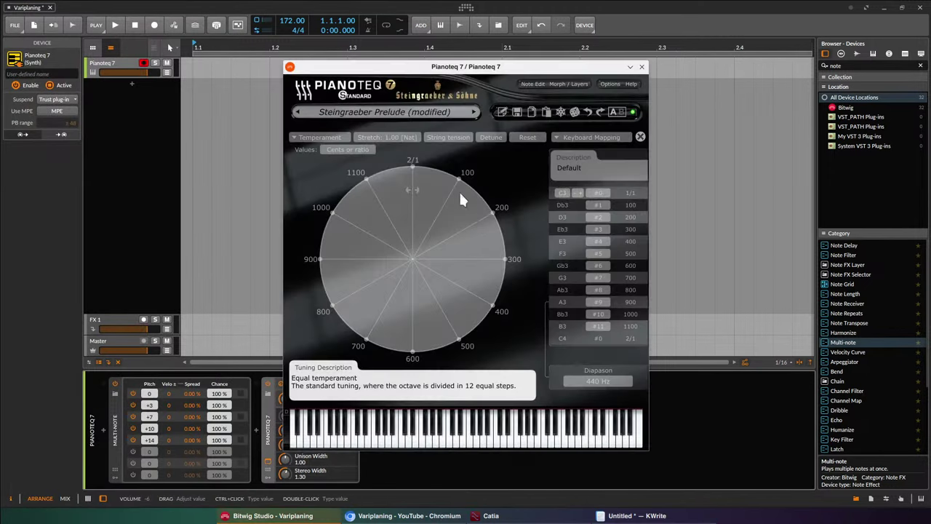
left_click(419, 519)
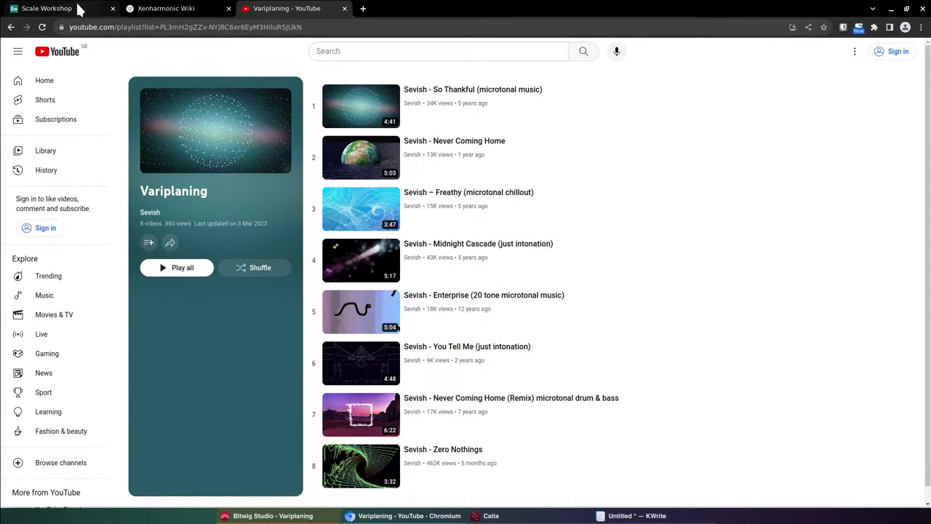
left_click(78, 8)
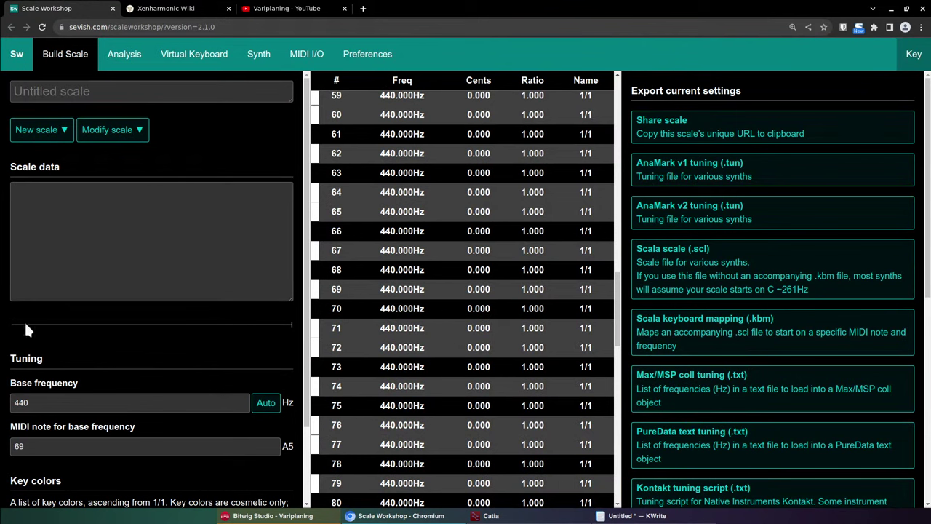
Look over Scale Workshop's new-scale types and its web address.
left_click(42, 131)
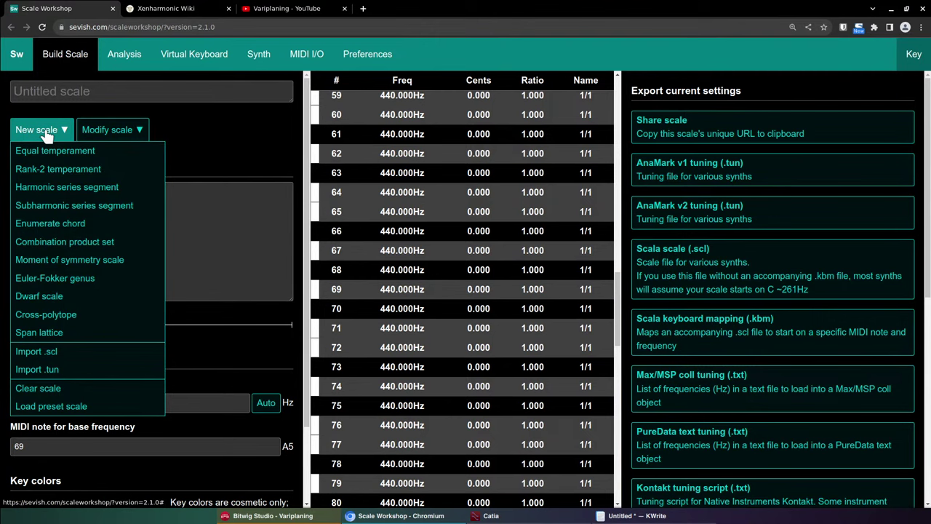
left_click(213, 326)
left_click(44, 130)
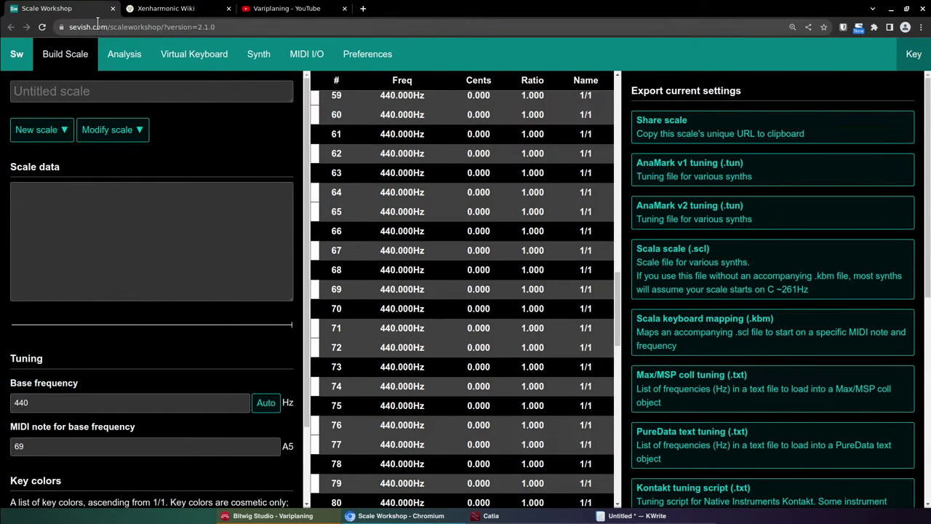
left_click(123, 26)
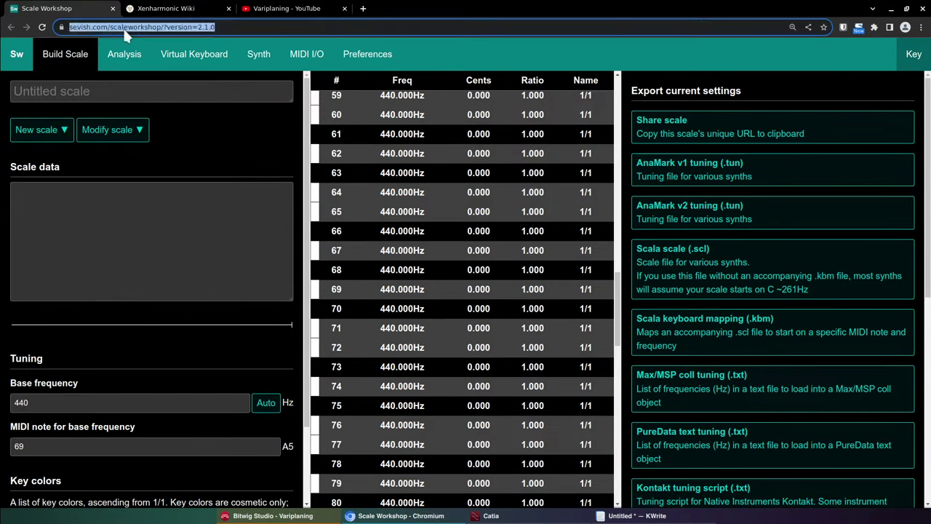
left_click(434, 154)
left_click(36, 131)
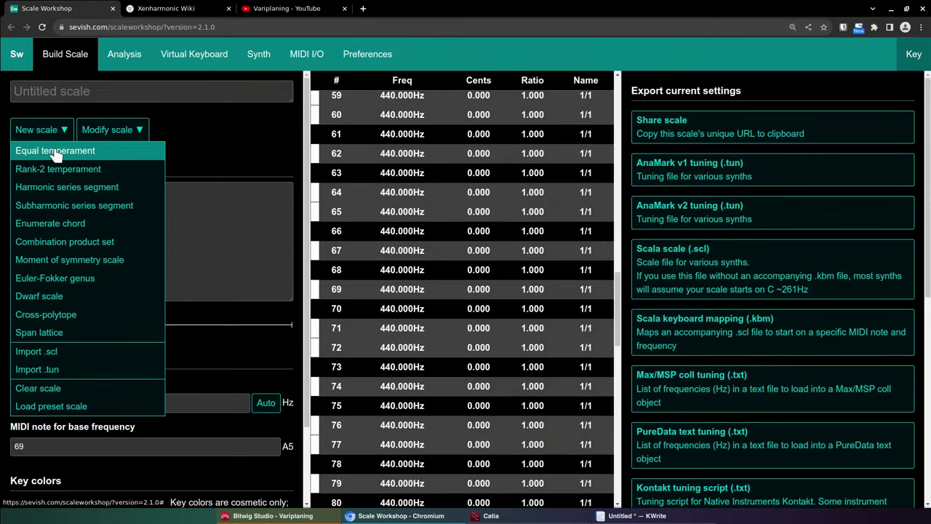
left_click(56, 152)
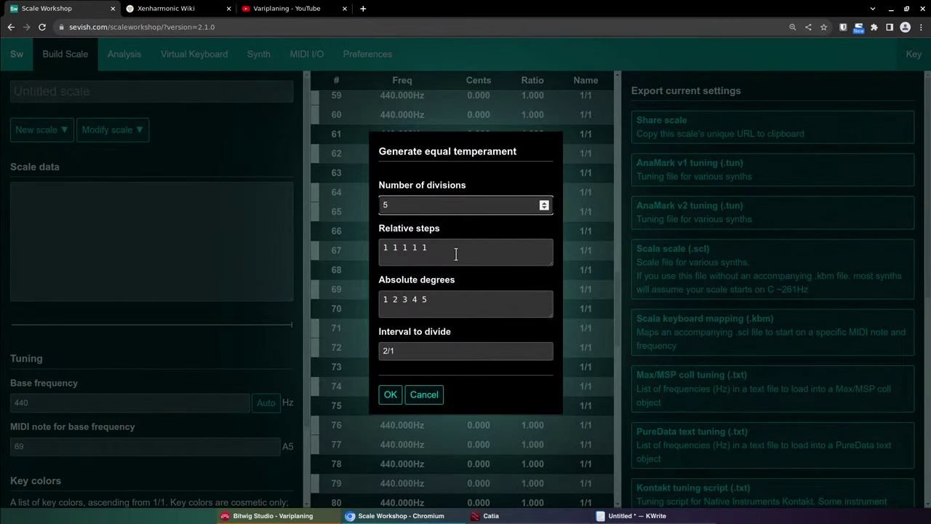
left_click_drag(455, 252, 372, 241)
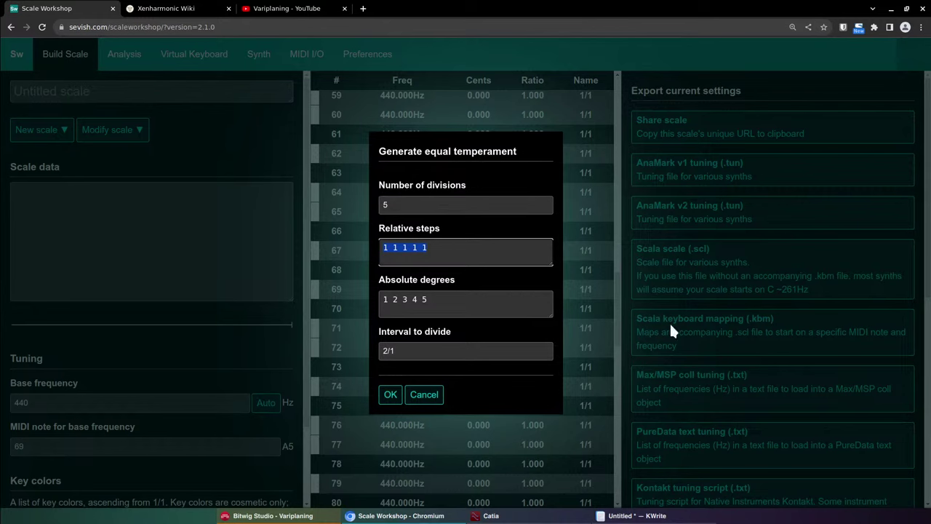
left_click(631, 515)
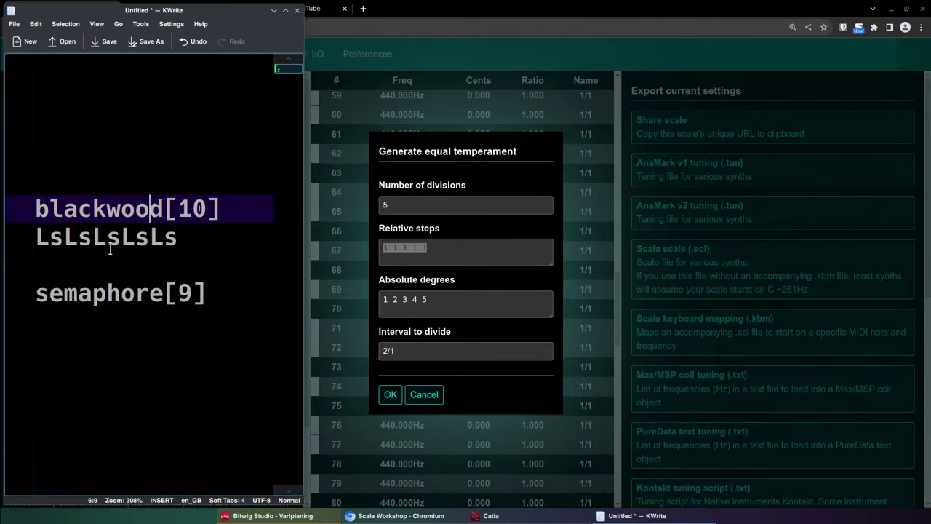
left_click(465, 248)
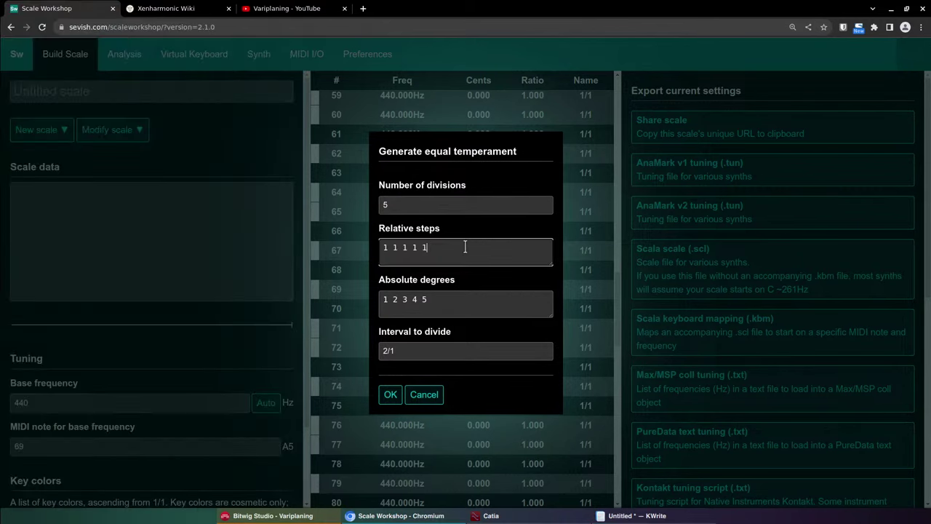
left_click_drag(465, 248, 381, 246)
type("2 1 2 1 2 1 2 1 2 1")
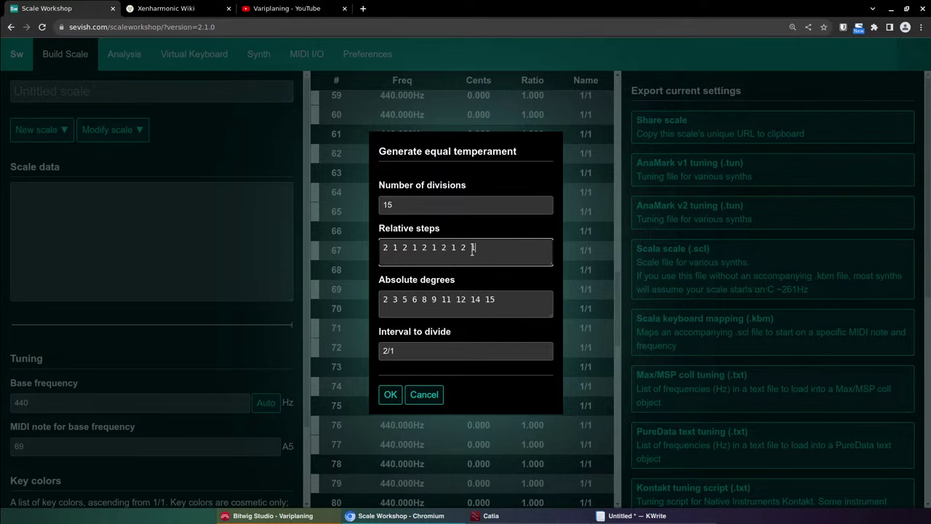
left_click(396, 207)
left_click(496, 252)
left_click(390, 395)
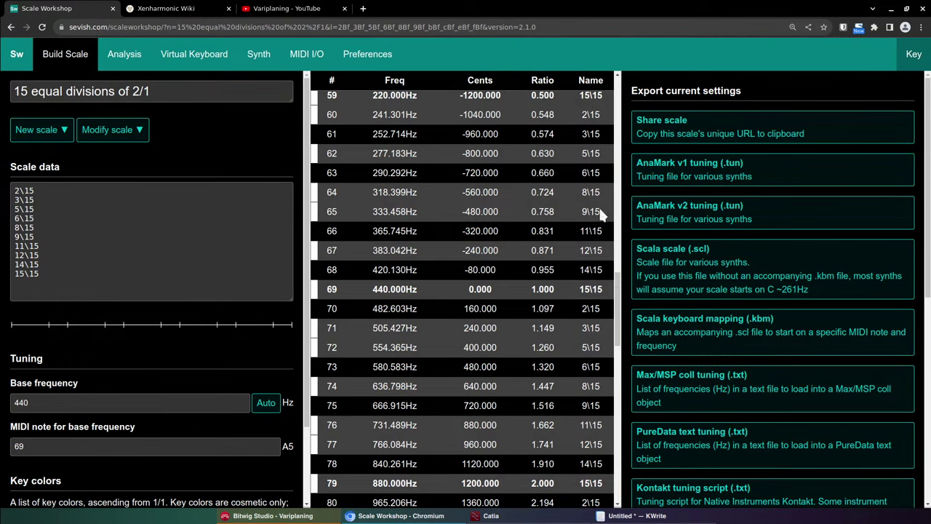
Audition individual notes of the new scale from note 69 up to note 75.
left_click(731, 268)
key("z")
key("z")
key("c")
key("v")
key("z")
key("v")
key("z")
key("v")
key("b")
key("n")
key("m")
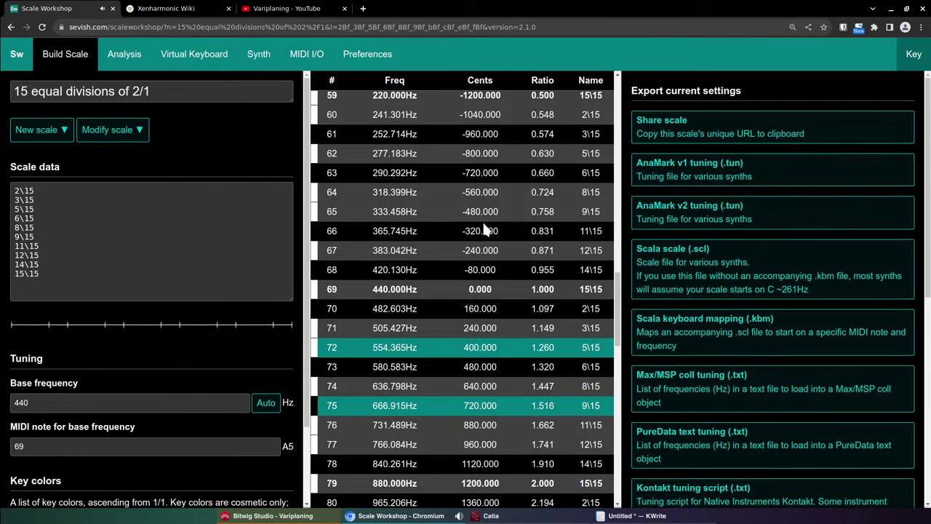
Play the triads on notes 69-72-75 and 70-73-76 in alternation to hear them.
key("z")
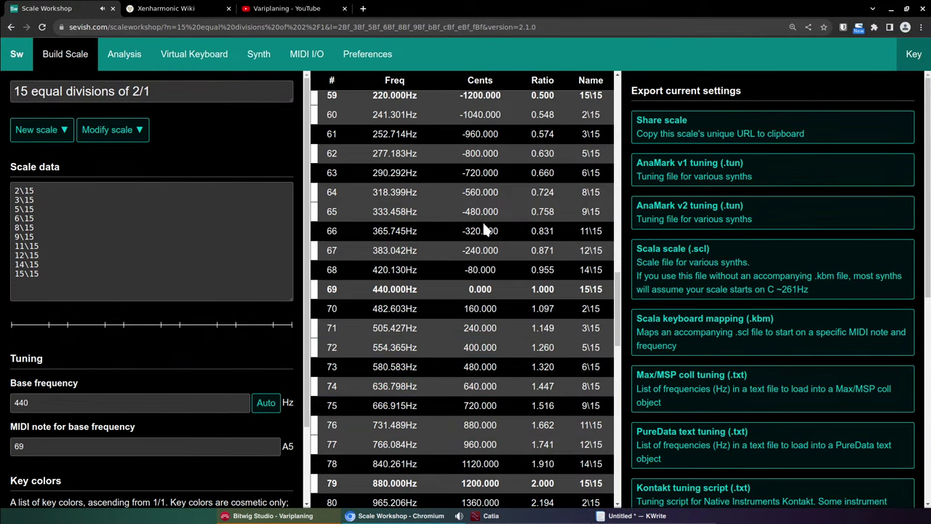
key("z")
key("v")
key("m")
key("z")
key("v")
key("m")
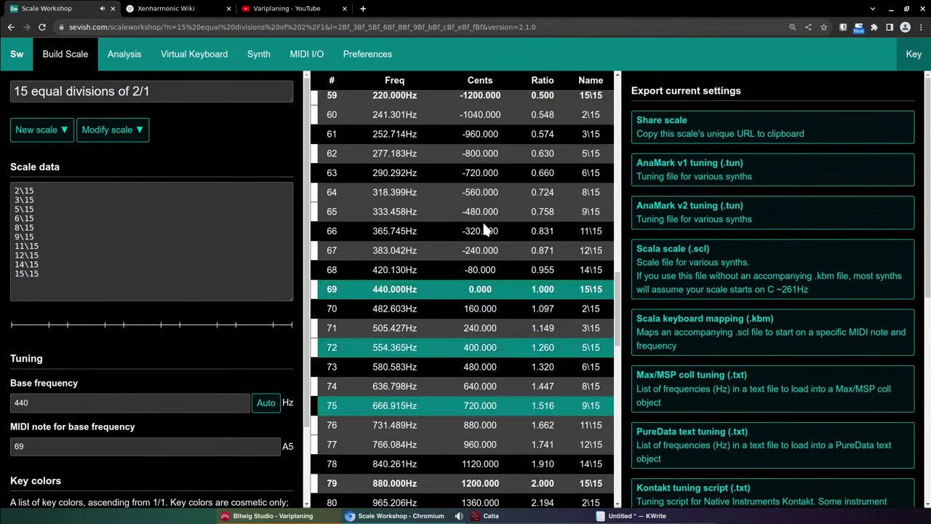
key("x")
key("b")
key("comma")
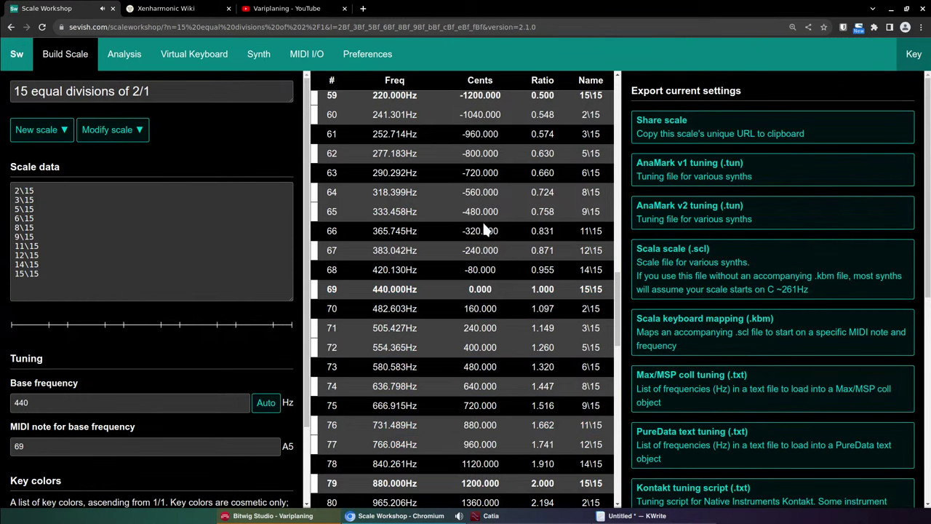
key("x")
key("b")
key("comma")
Play a run of parallel triads up the scale, from 69-72-75 to the one starting on note 74.
key("z")
key("v")
key("m")
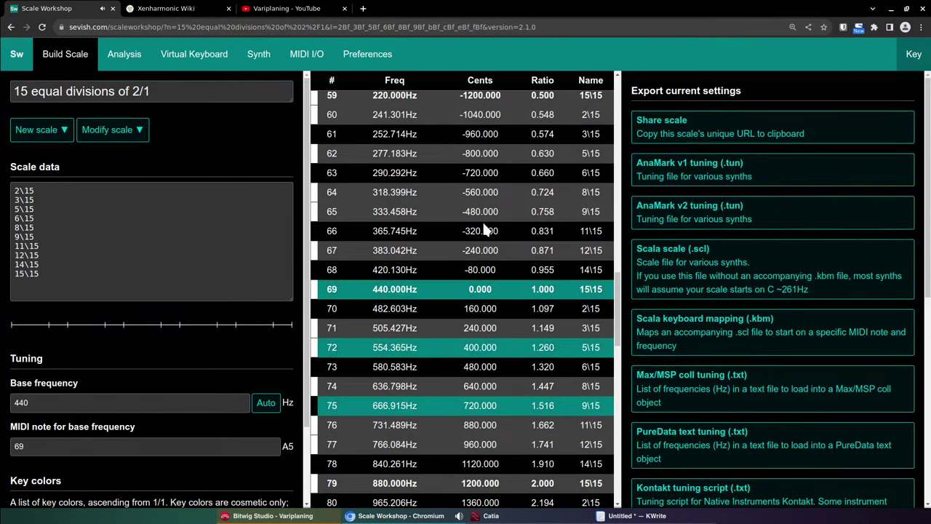
key("x")
key("b")
key("comma")
key("c")
key("n")
key("period")
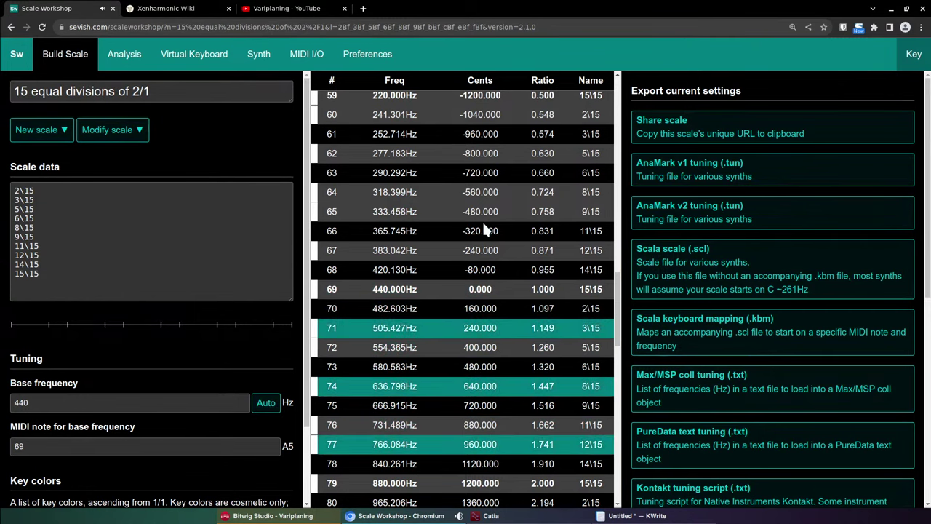
key("v")
key("m")
key("slash")
key("b")
key("comma")
key("h")
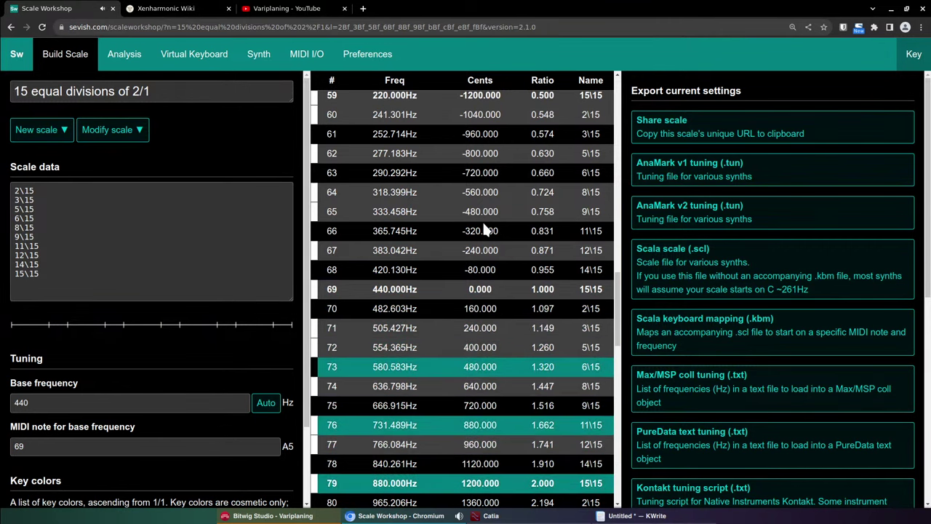
key("n")
key("period")
key("j")
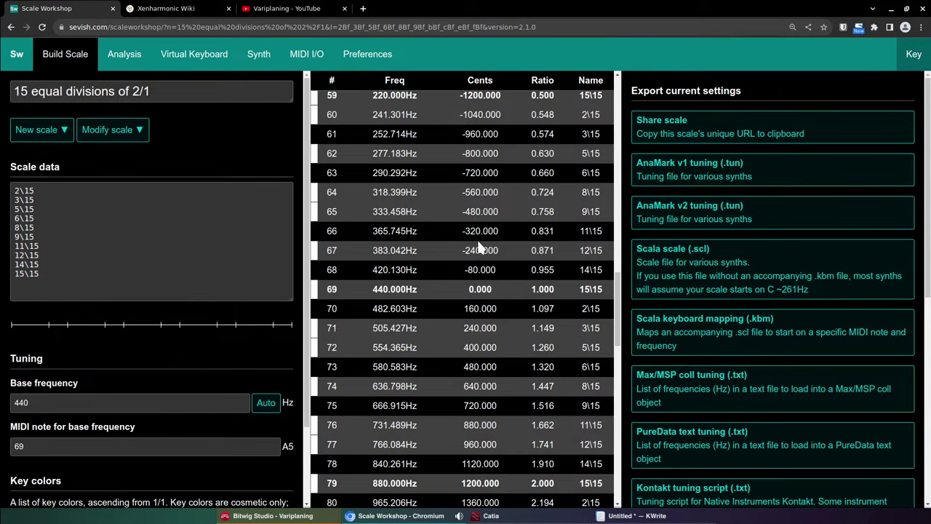
Export the 15 equal divisions of 2/1 scale as a Scala .scl file and dismiss the download bar.
left_click(749, 270)
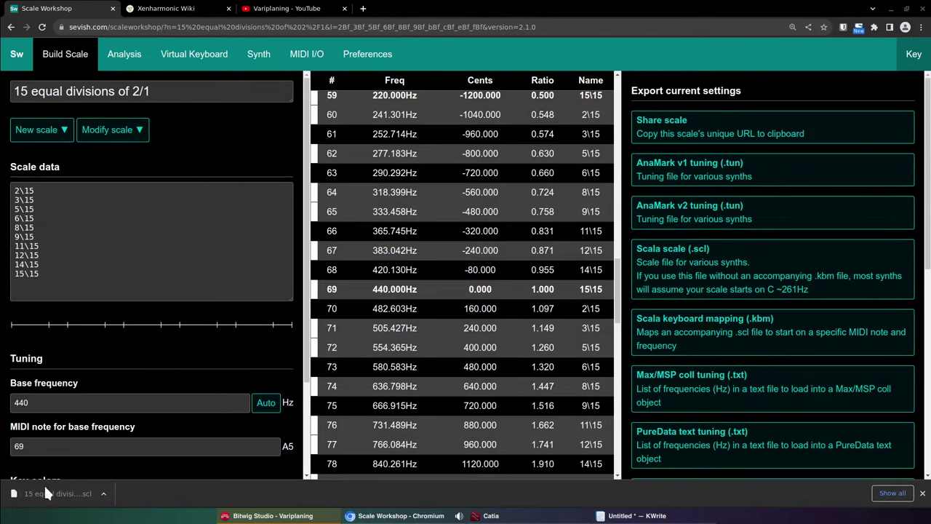
left_click_drag(45, 493, 354, 312)
left_click(922, 493)
Switch to Bitwig Studio and replace the Multi-note device before Pianoteq 7 with a fresh Multi-note.
left_click(272, 516)
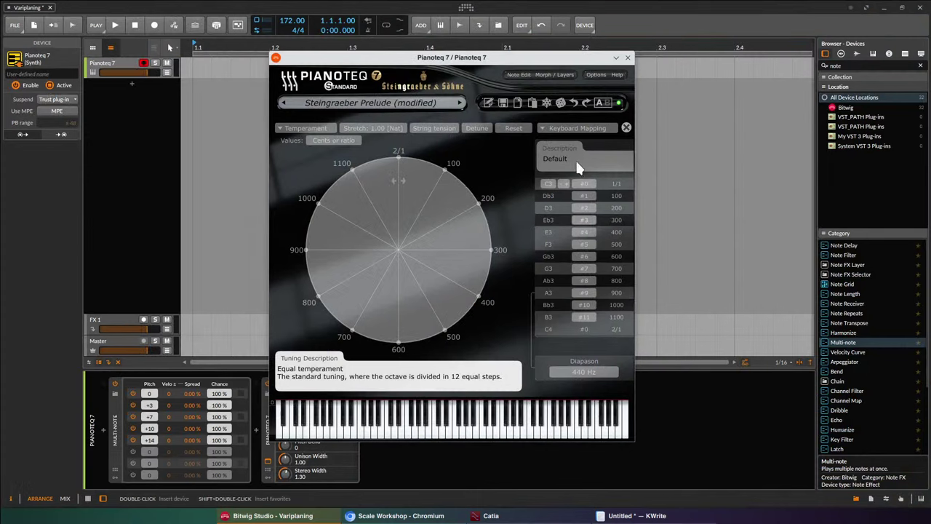
left_click_drag(547, 57, 713, 40)
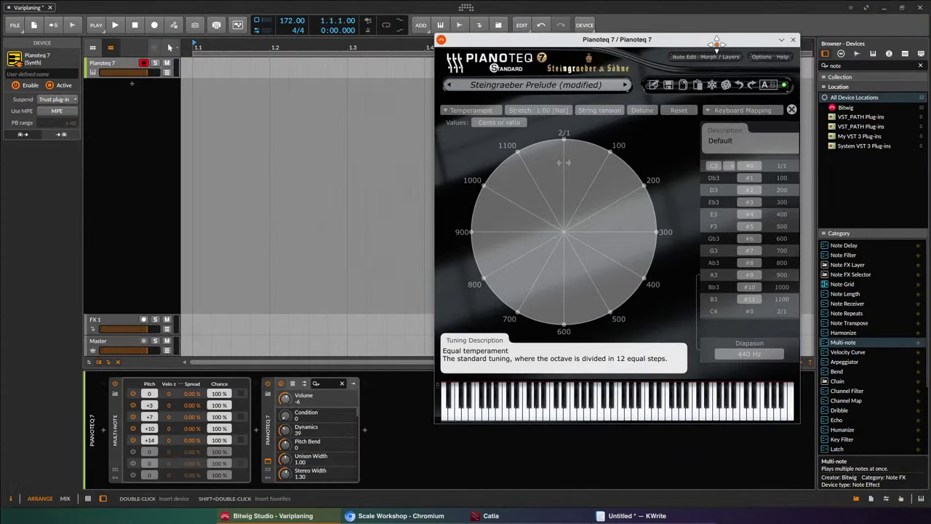
left_click(114, 435)
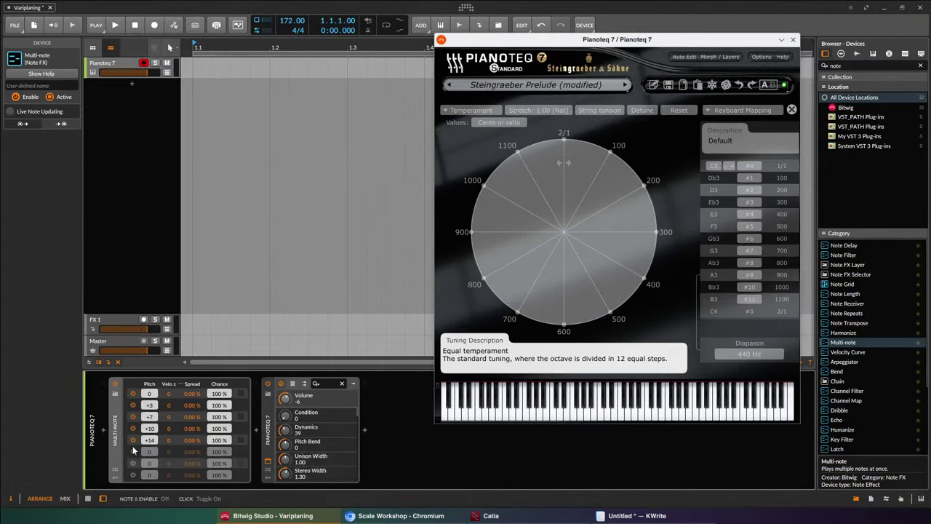
key("Delete")
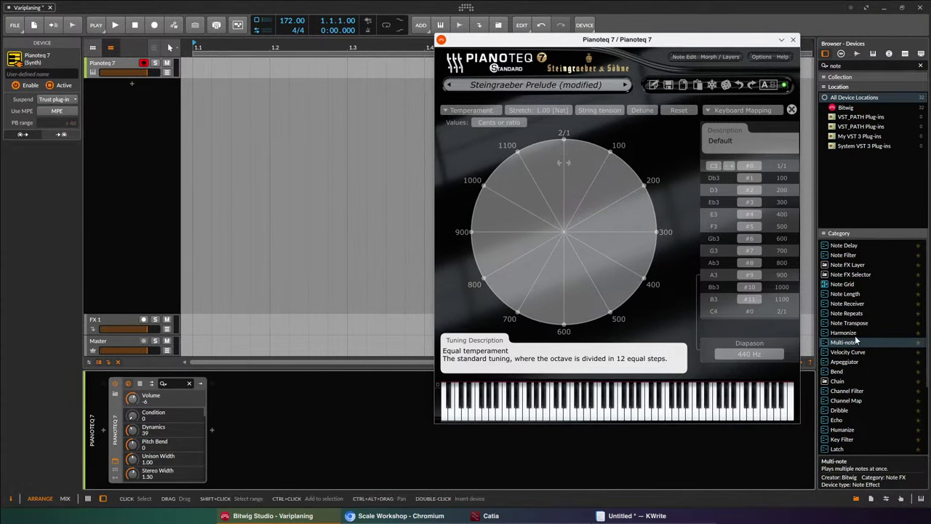
mouse_move(855, 339)
left_mouse_down()
mouse_move(115, 425)
mouse_move(210, 429)
mouse_move(107, 418)
left_mouse_up()
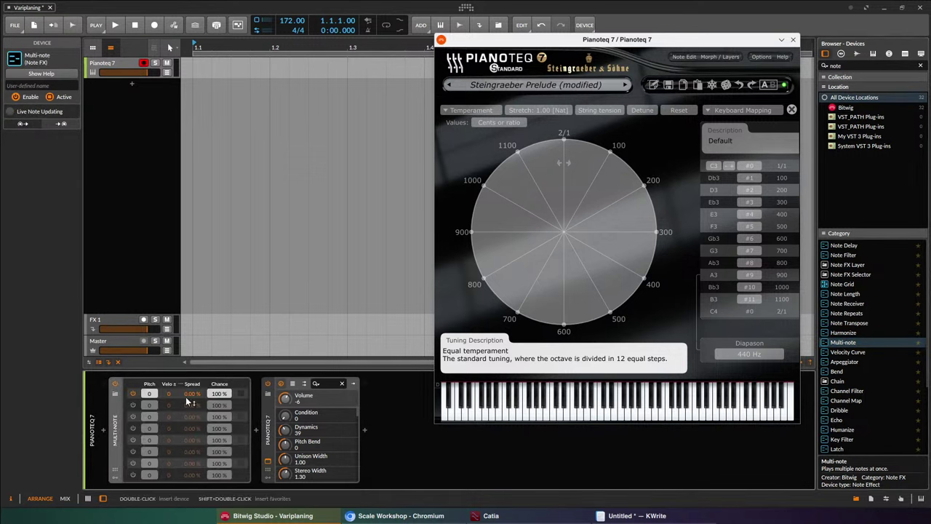
left_click(470, 111)
left_click(472, 111)
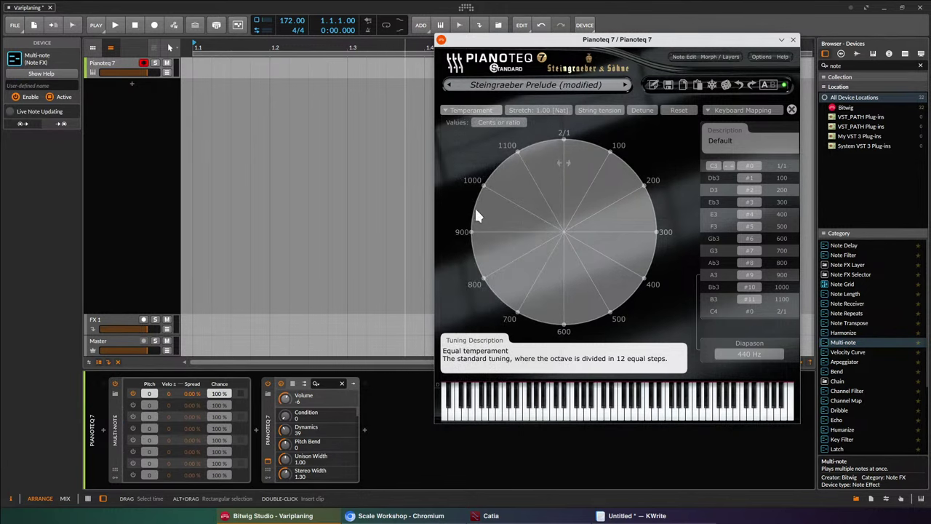
left_click(791, 110)
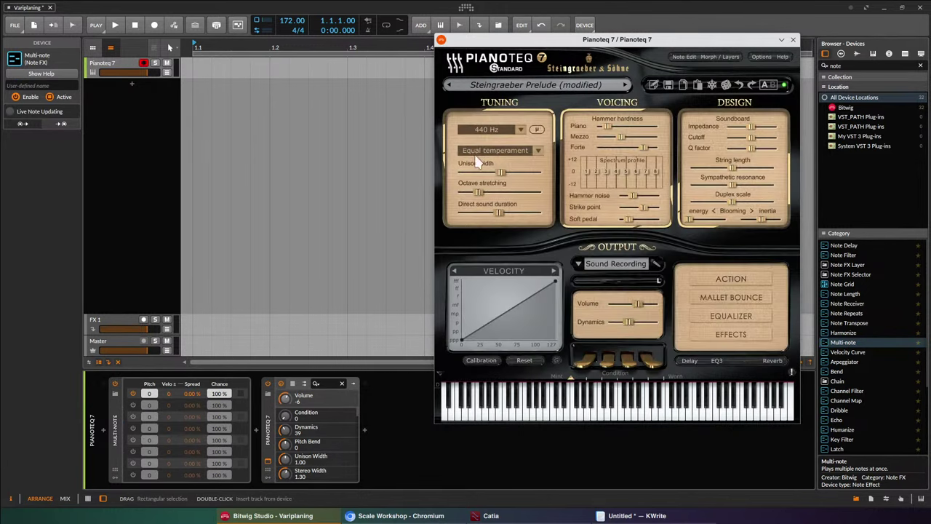
left_click(539, 130)
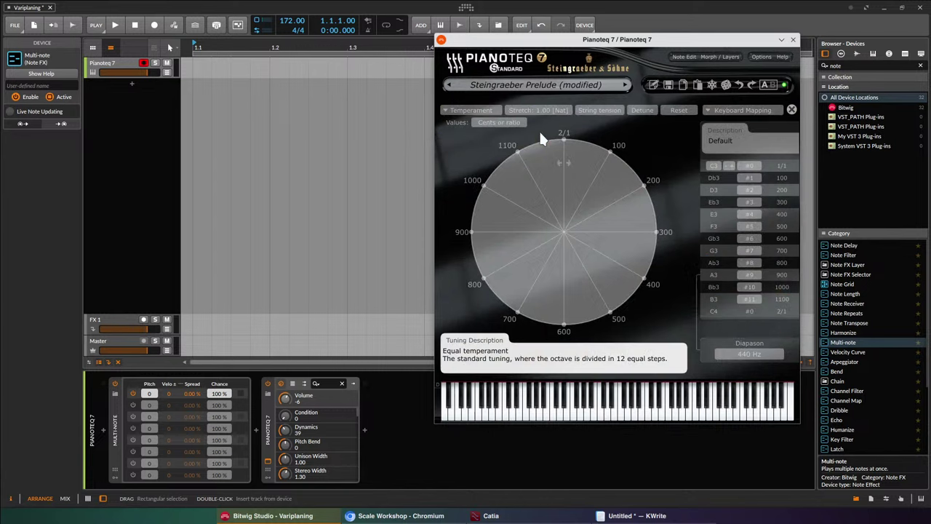
Load the Scala tuning file blackwood10 15ed2.scl as Pianoteq's temperament.
left_click(466, 111)
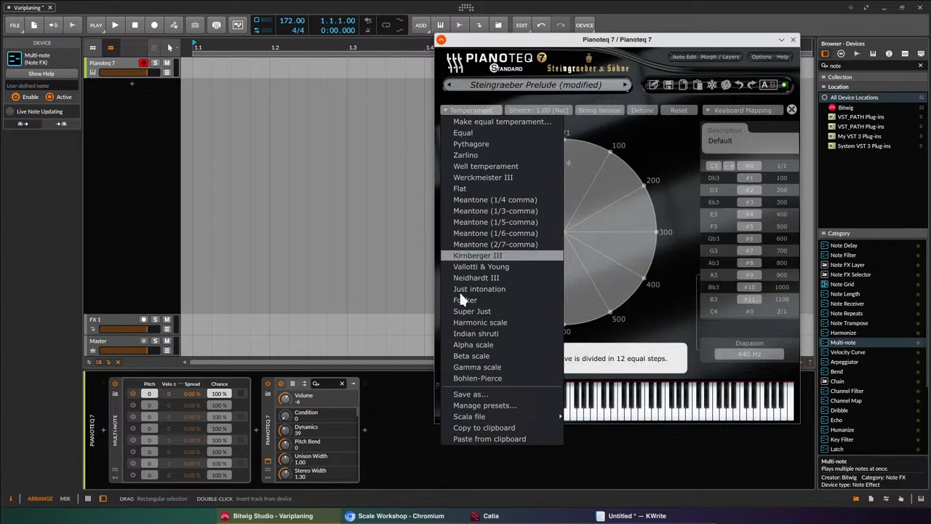
mouse_move(509, 416)
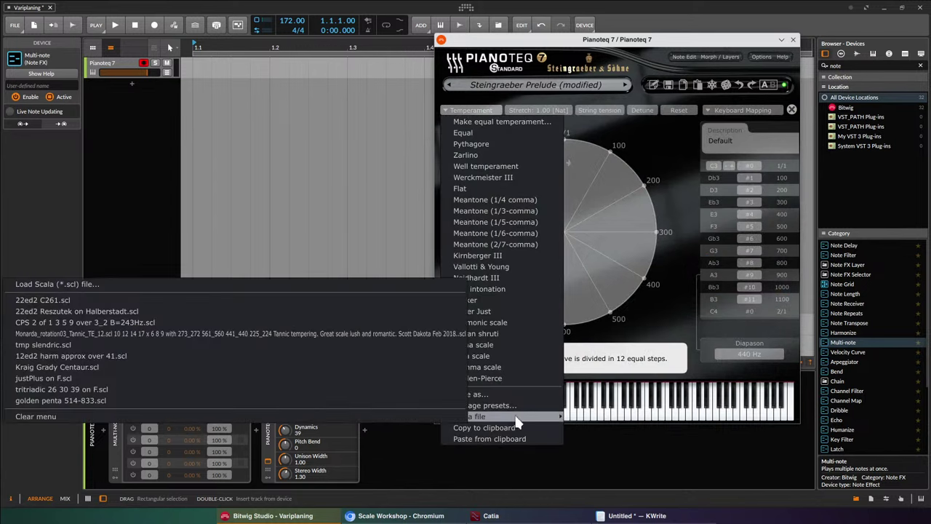
left_click(168, 286)
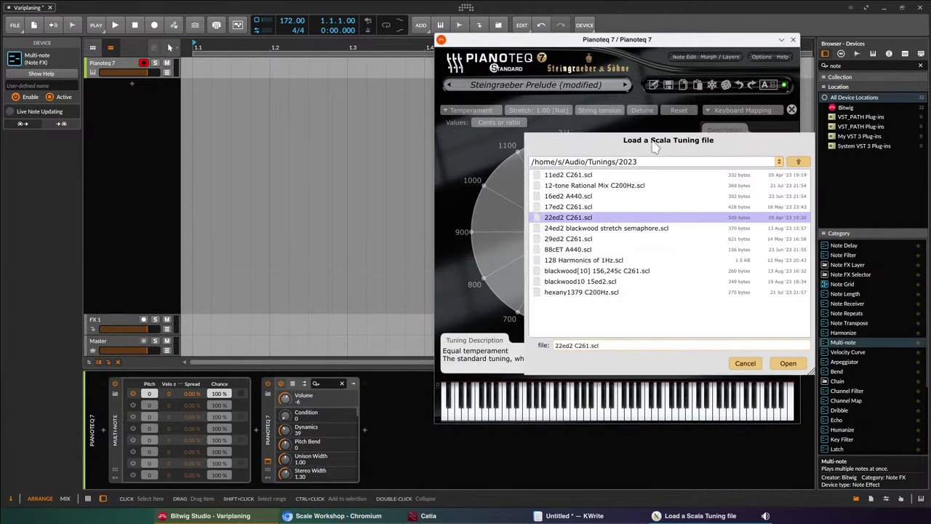
left_click_drag(672, 150, 442, 147)
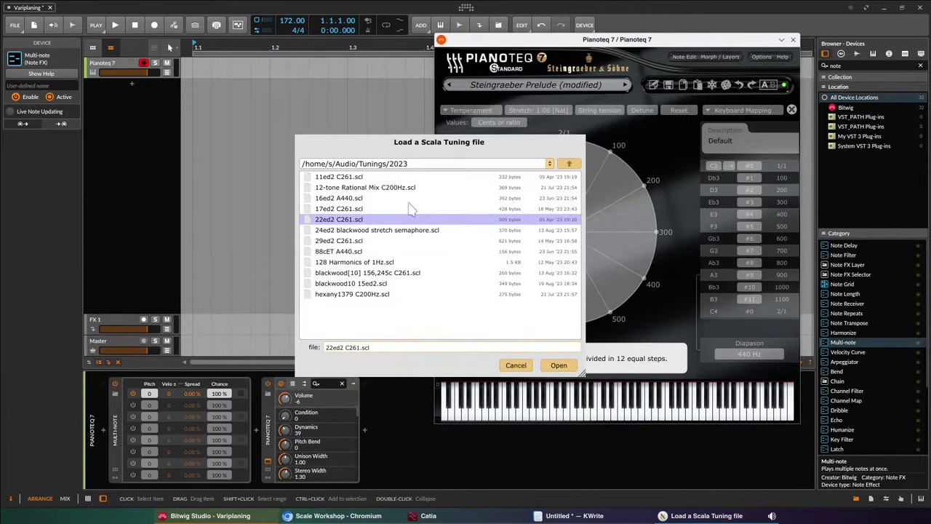
left_click(382, 283)
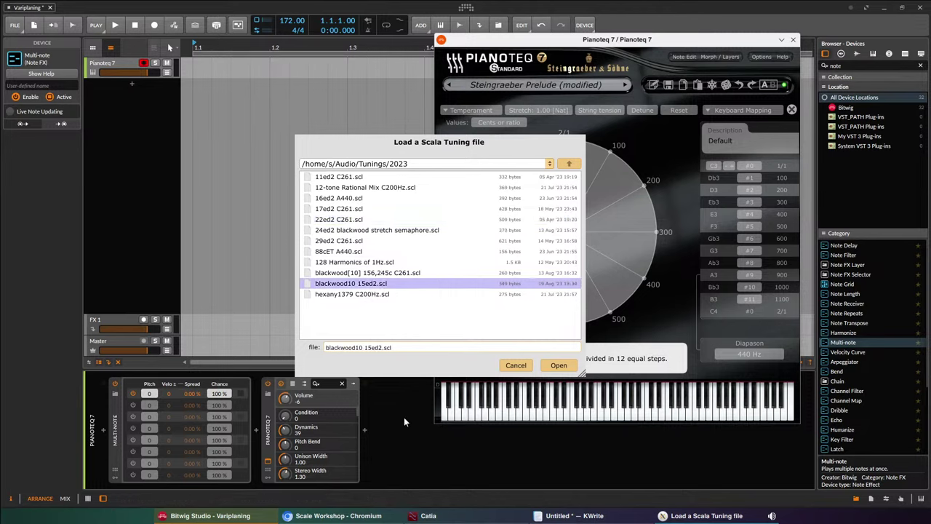
left_click(559, 366)
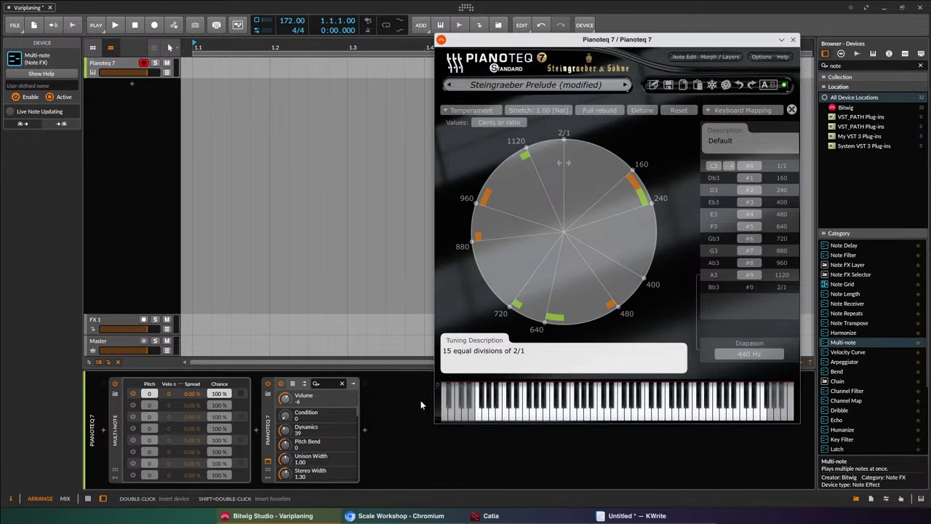
Enable the second and third notes of Multi-note with pitch offsets +3 and +6.
left_click(133, 406)
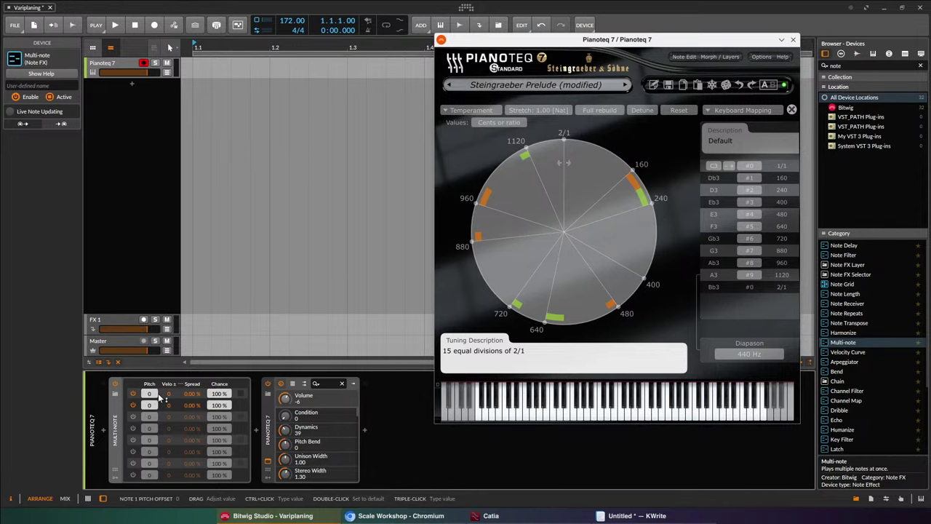
left_click_drag(151, 412, 155, 409)
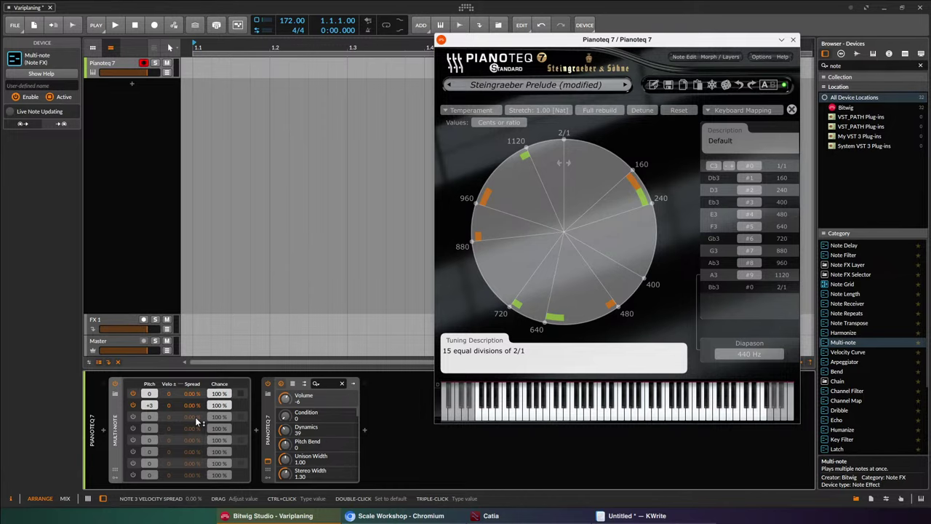
left_click(132, 417)
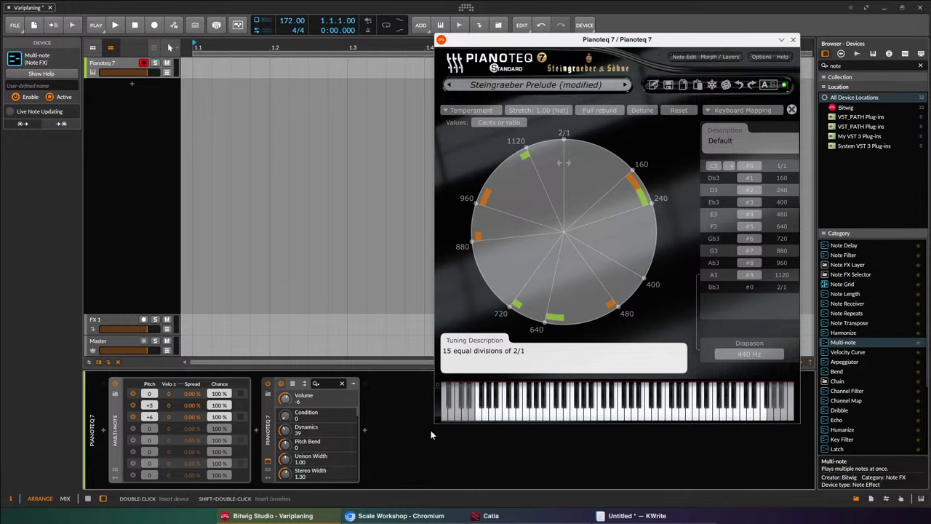
left_click(134, 429)
left_click(134, 440)
left_click(133, 440)
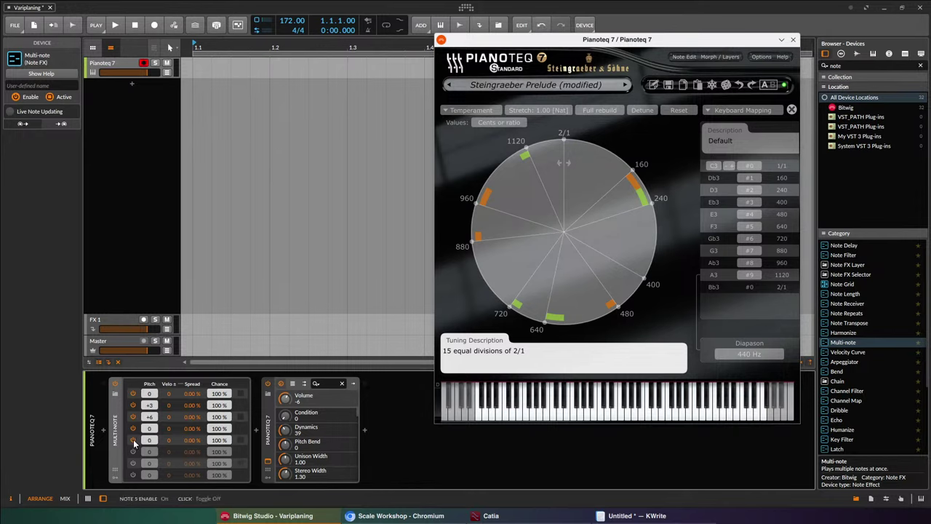
left_click(133, 428)
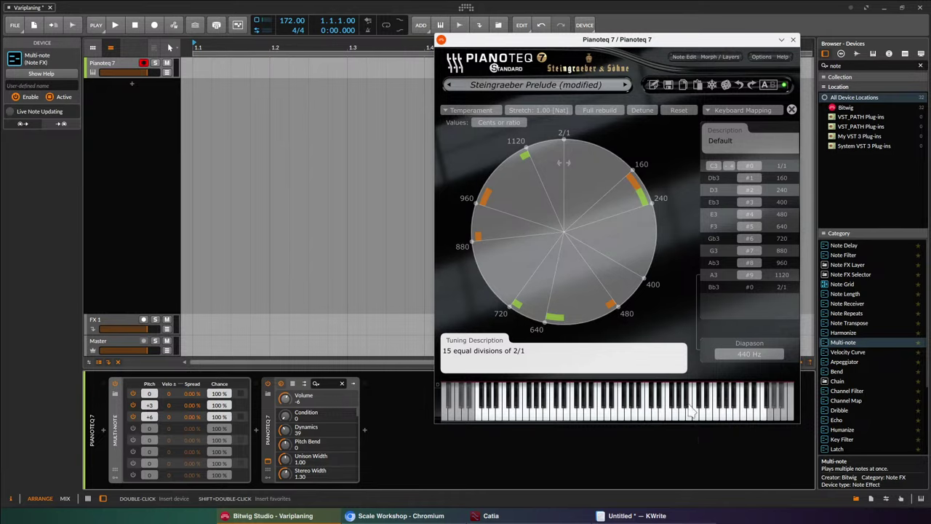
Enable the fourth, fifth and sixth notes of Multi-note with pitch offsets +9, +12 and +15.
left_click(135, 431)
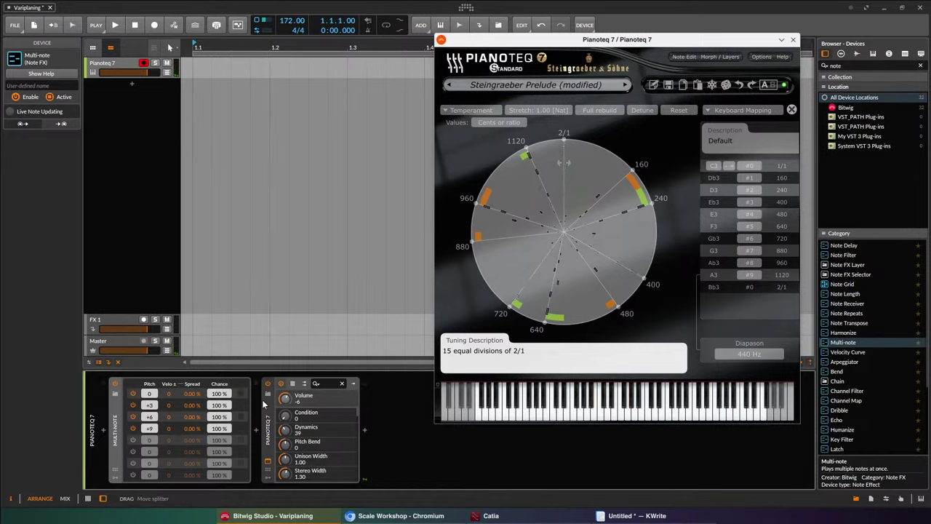
left_click(132, 439)
left_click_drag(149, 440, 149, 427)
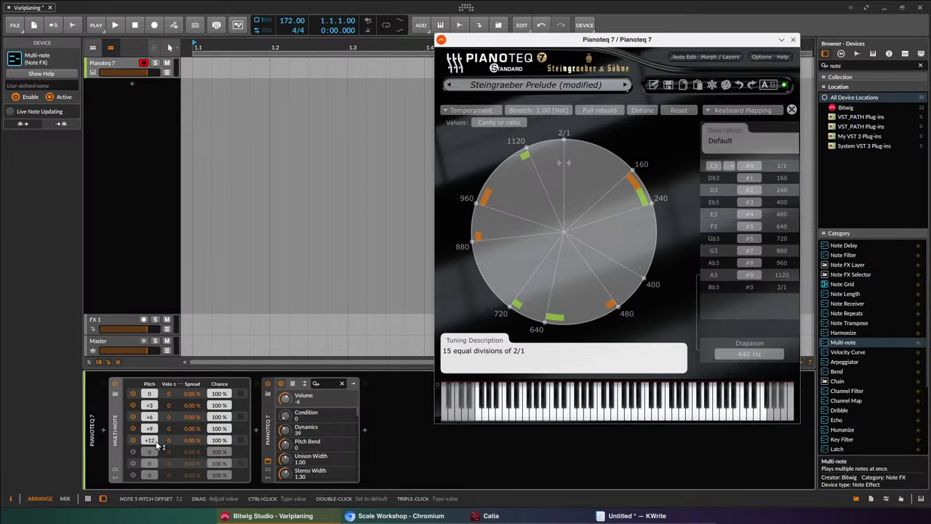
left_click(133, 451)
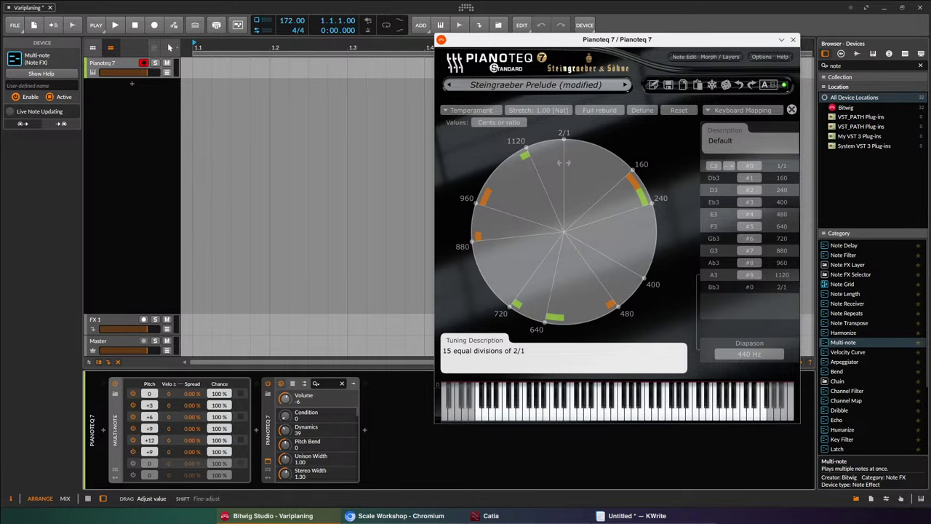
left_click_drag(149, 451, 149, 450)
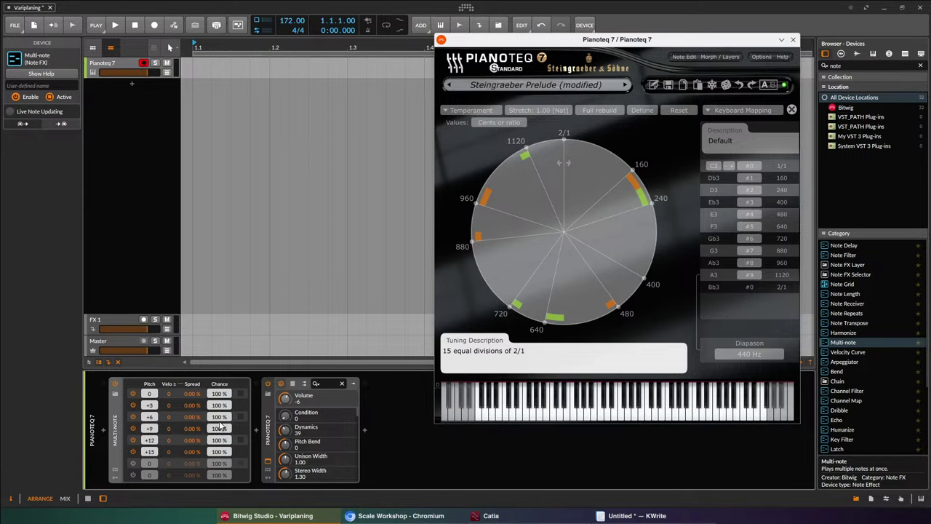
Audition the chord without Multi-note's sixth note, re-enable that note and enable the seventh with pitch offset +18.
left_click(132, 463)
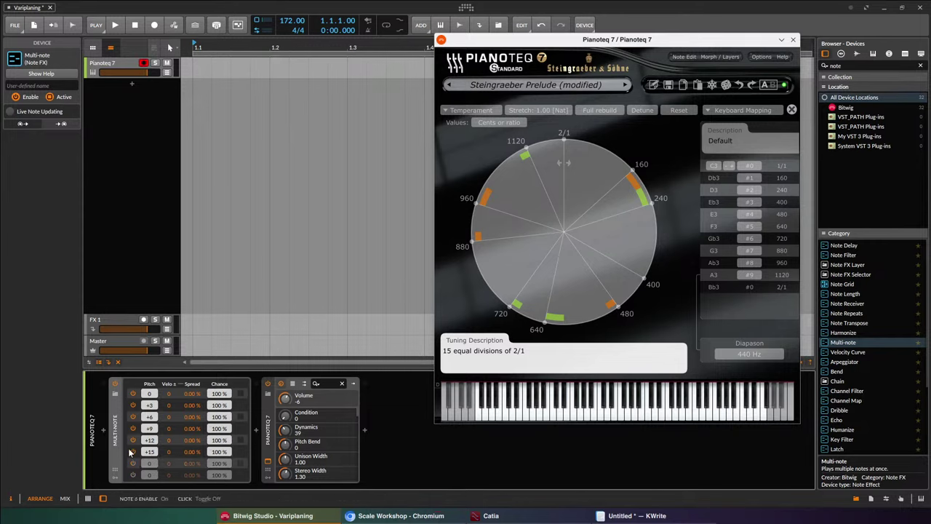
left_click(133, 451)
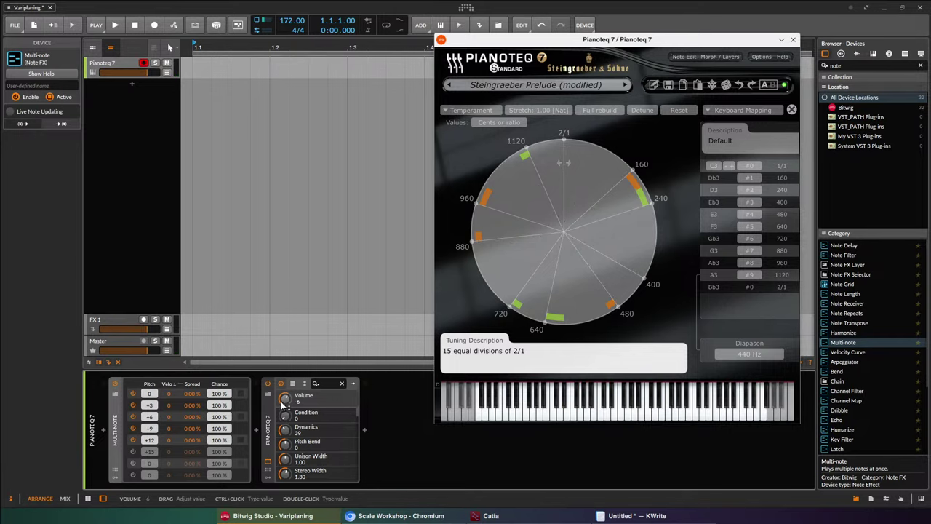
left_click(133, 452)
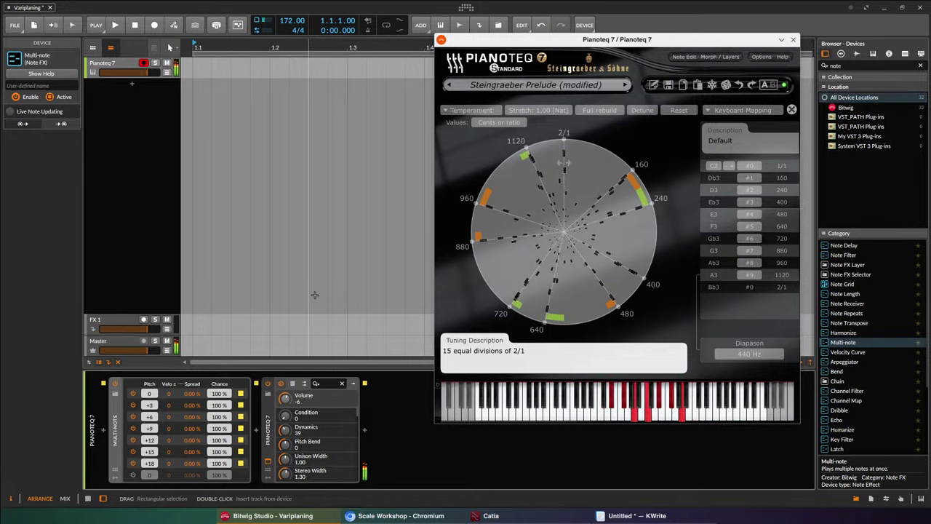
Disable the fifth, sixth and seventh notes of Multi-note.
left_click(132, 463)
left_click(132, 452)
left_click(132, 440)
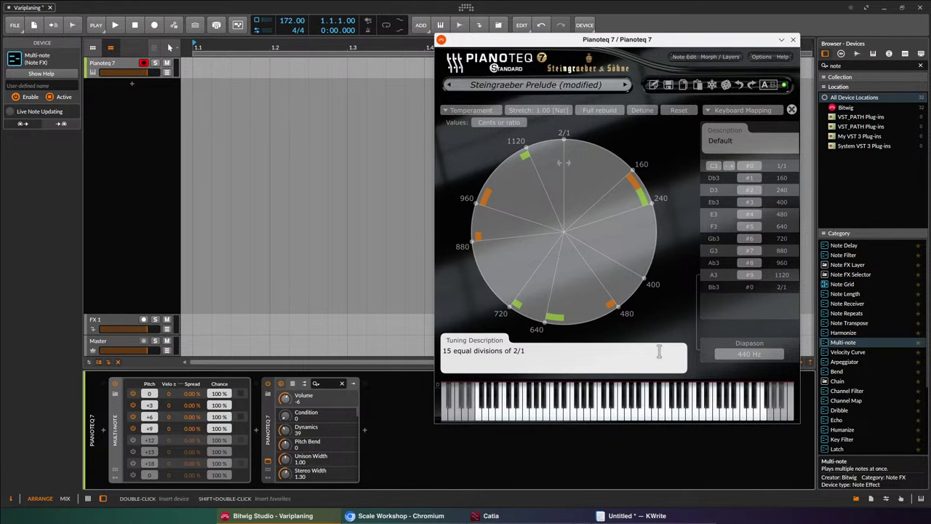
Switch to Chromium, view the Variplaning playlist on YouTube and the Scale Workshop page, and return to Bitwig Studio.
left_click(400, 516)
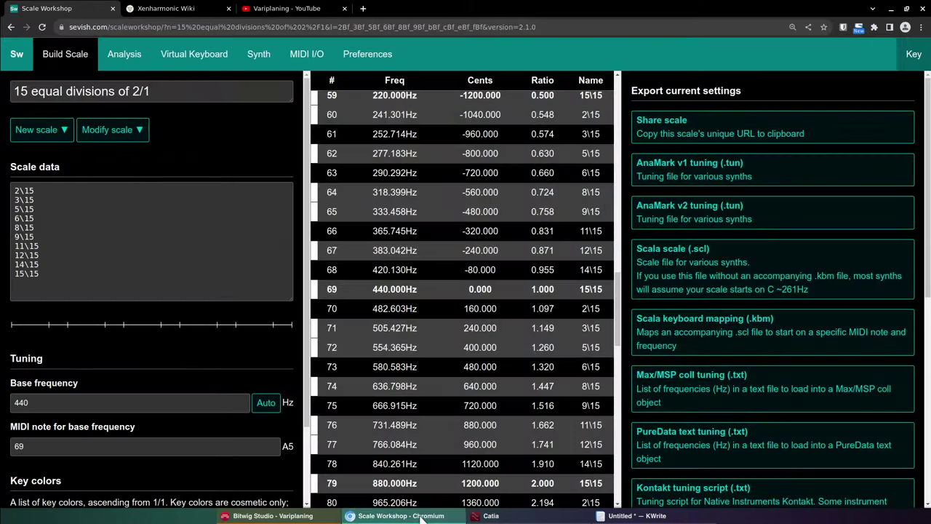
left_click(289, 9)
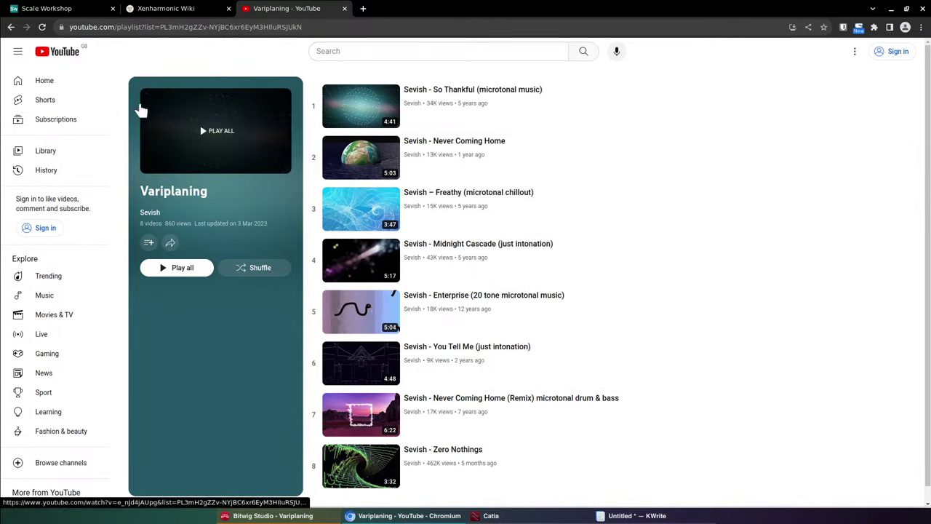
left_click(64, 15)
left_click(290, 9)
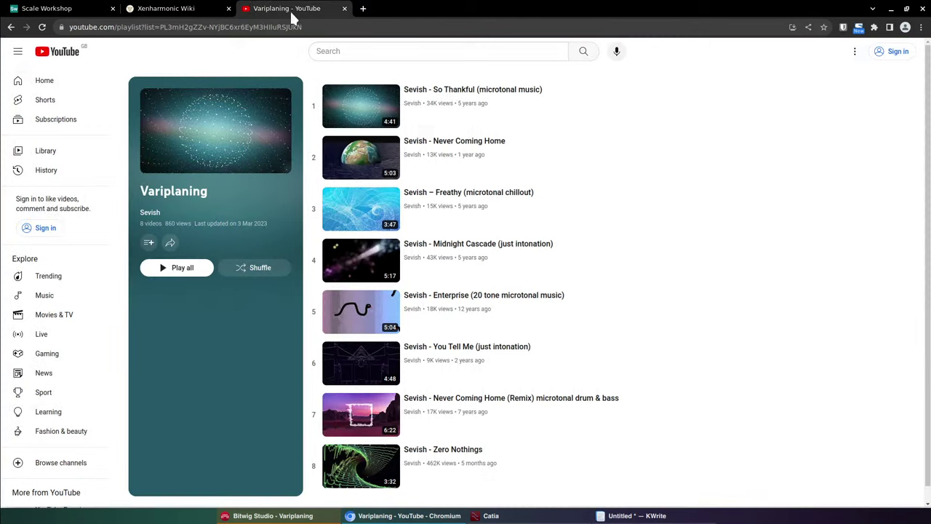
left_click(71, 8)
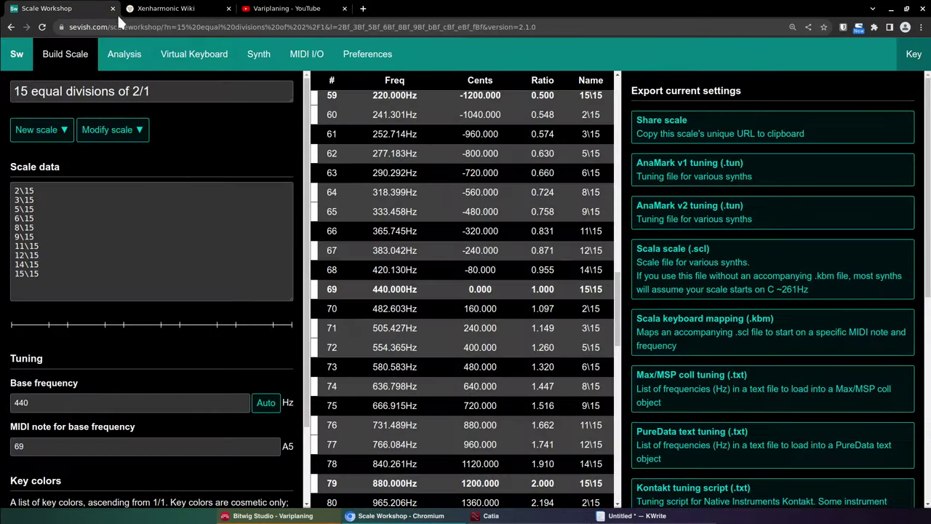
left_click(284, 518)
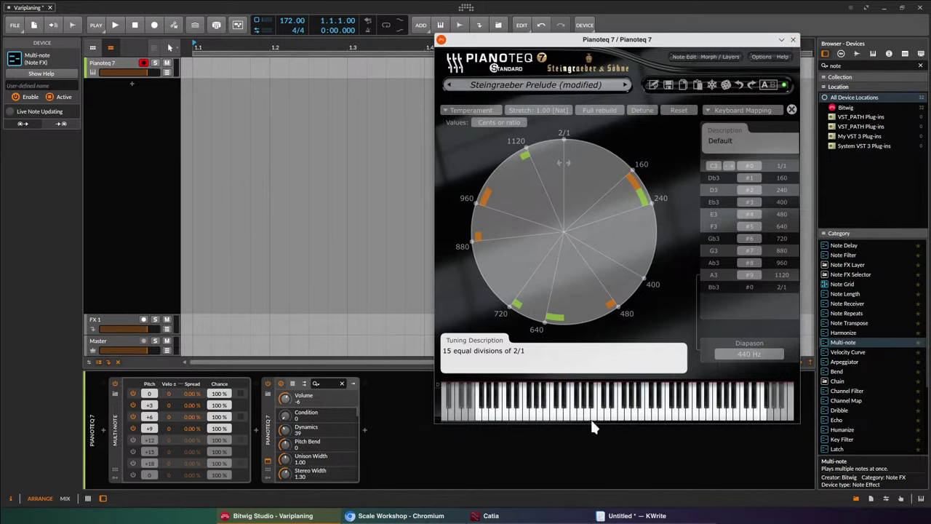
Switch to the KWrite notes and place the text cursor in the semaphore[9] line.
left_click(646, 515)
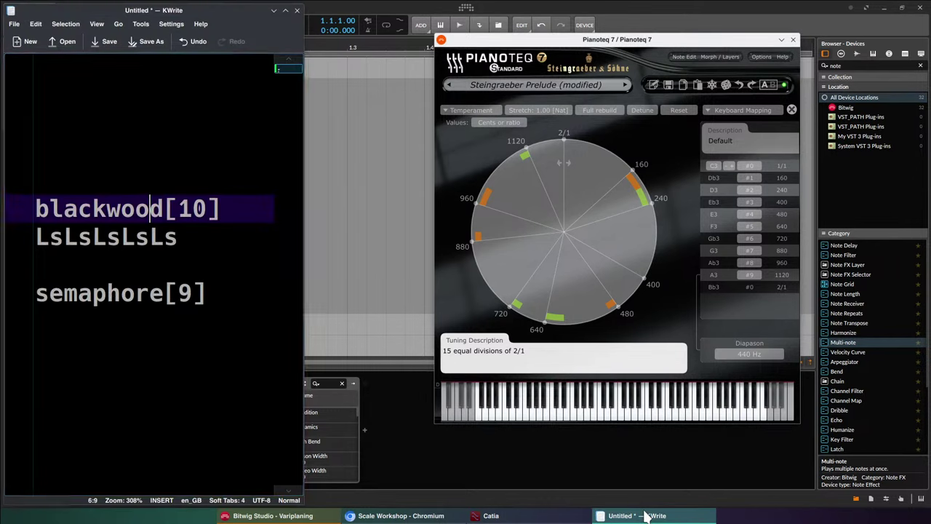
left_click(230, 295)
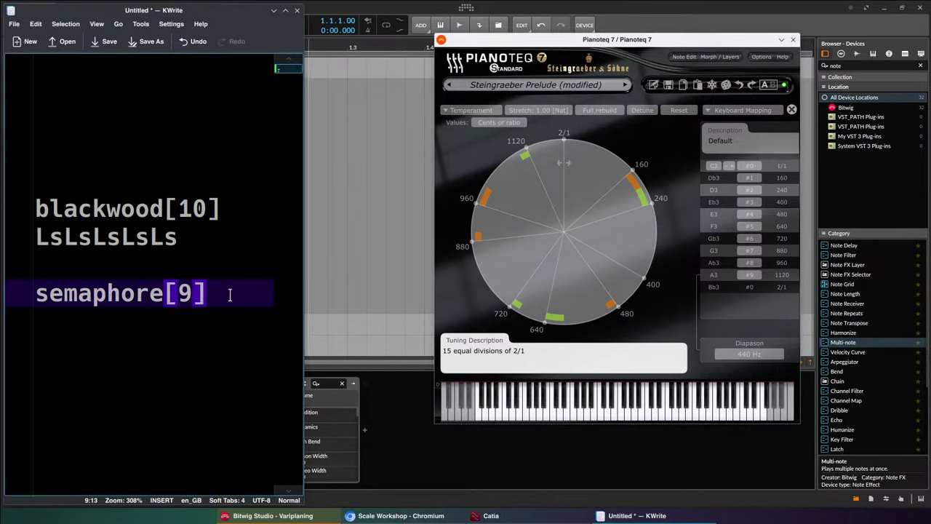
left_click(99, 291)
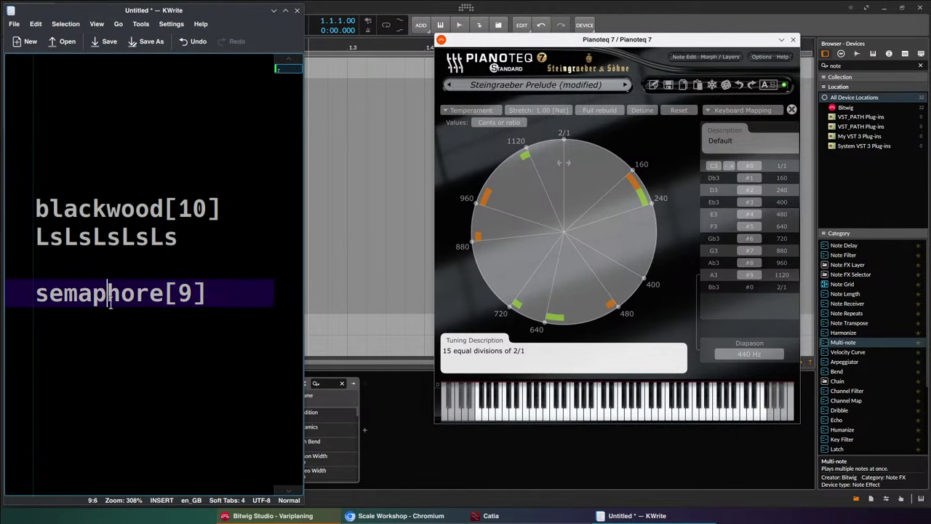
Switch to the Xenharmonic Wiki in Chromium, search for semaphore and open the Semaphore and Godzilla article.
left_click(393, 516)
left_click(205, 9)
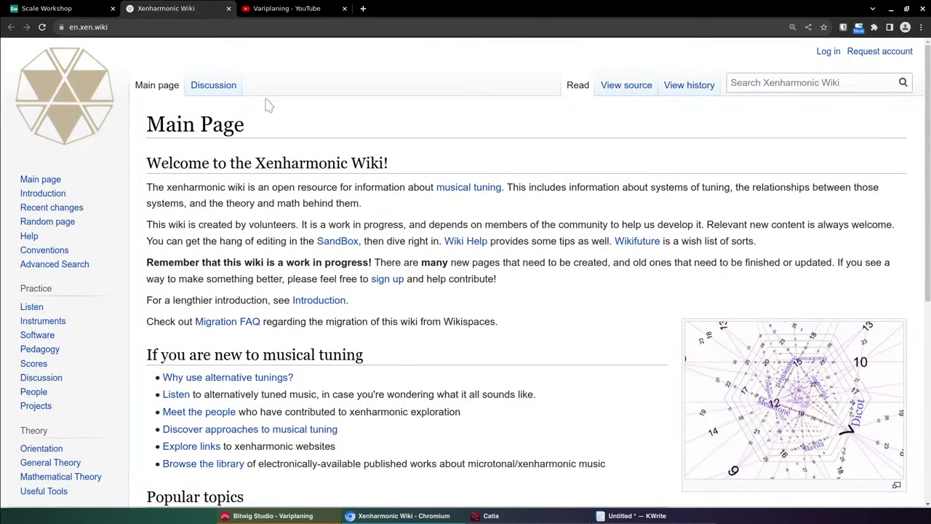
left_click(788, 85)
type("semah")
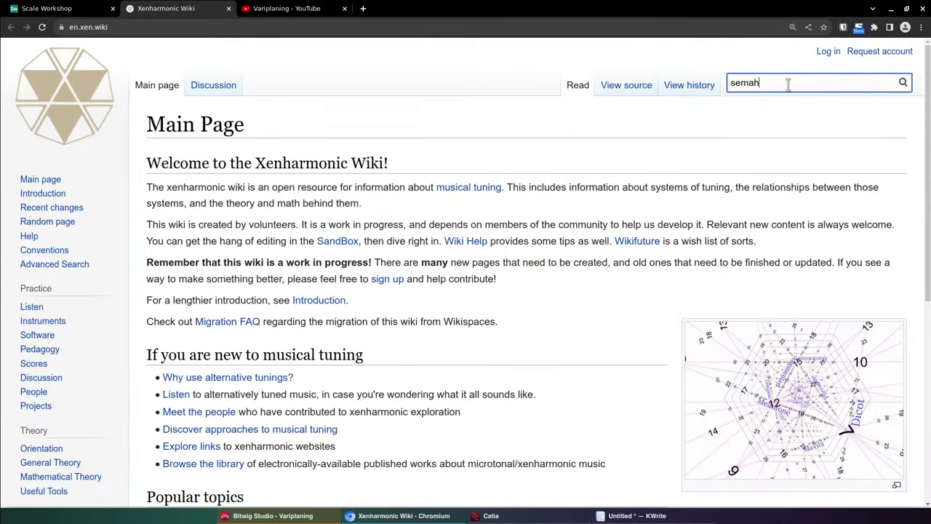
type("phore")
key("Return")
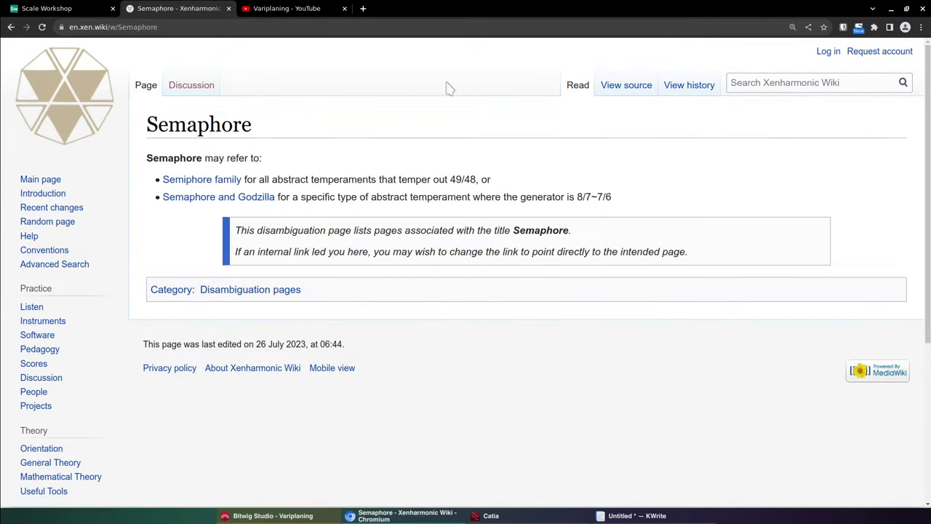
left_click(204, 197)
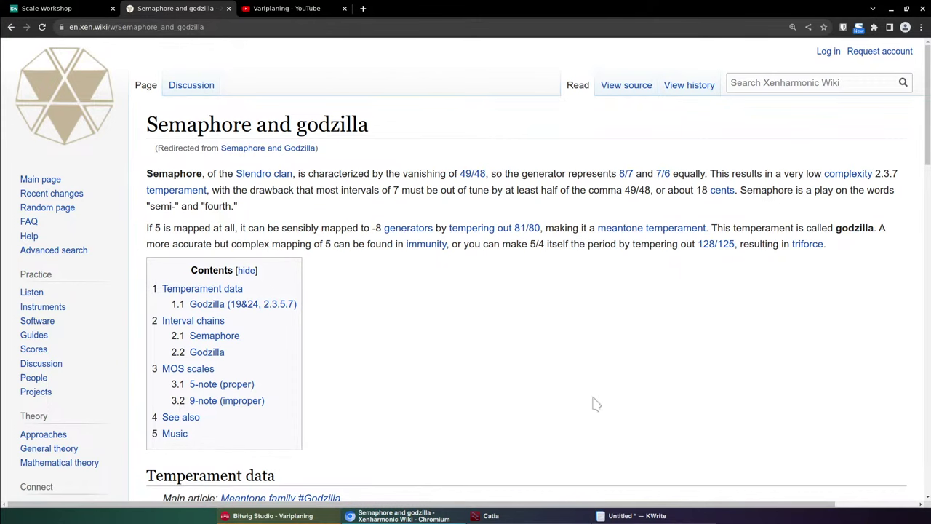
Examine the article's interval chains, MOS scales and music examples for the step pattern of the 9-note scale.
scroll(613, 395, "down", 3)
scroll(613, 395, "down", 8)
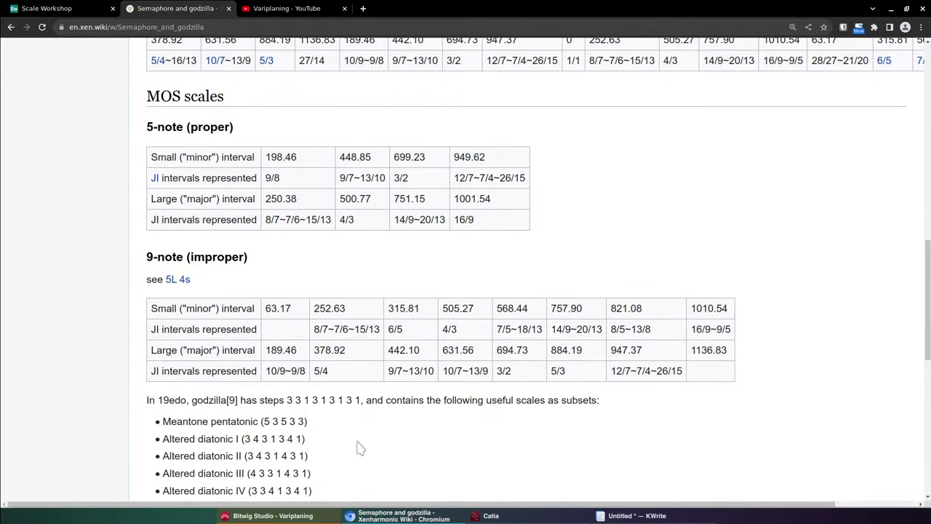
scroll(458, 393, "down", 2)
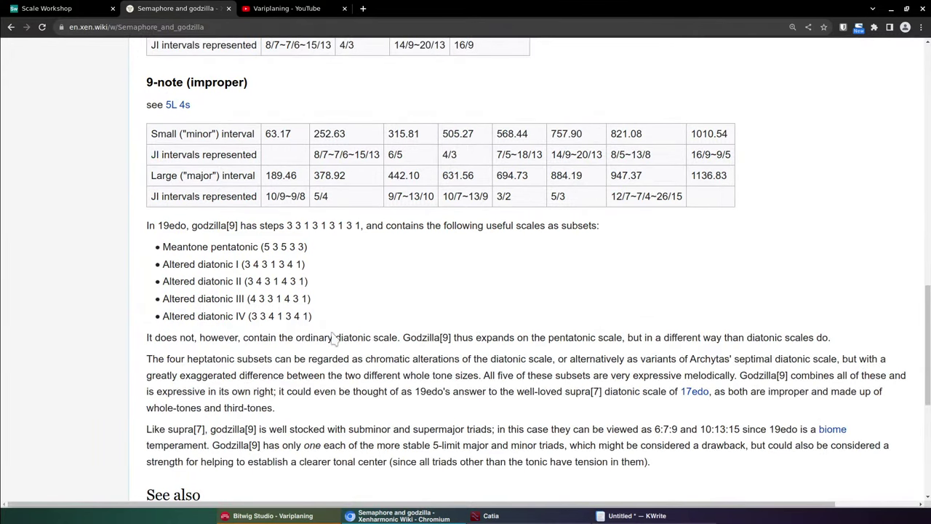
left_click_drag(190, 226, 232, 228)
left_click(270, 228)
scroll(436, 306, "down", 3)
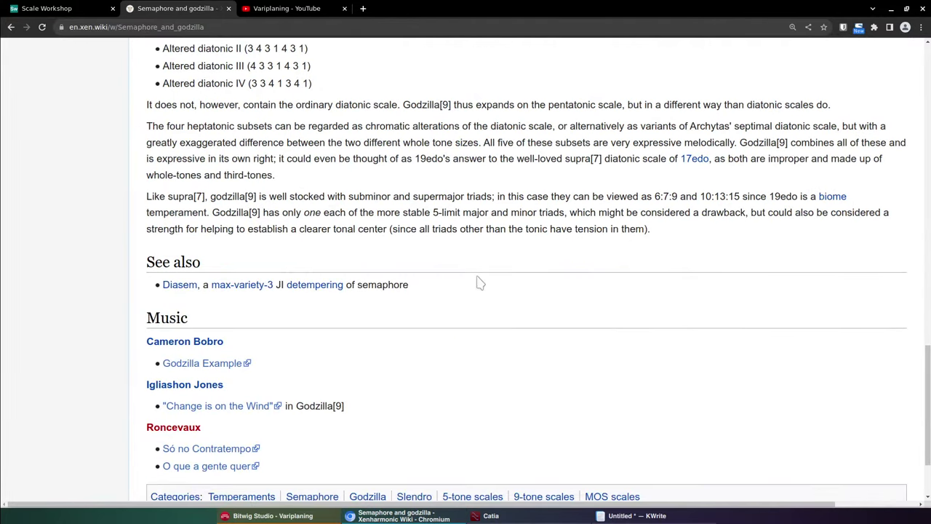
scroll(479, 283, "up", 3)
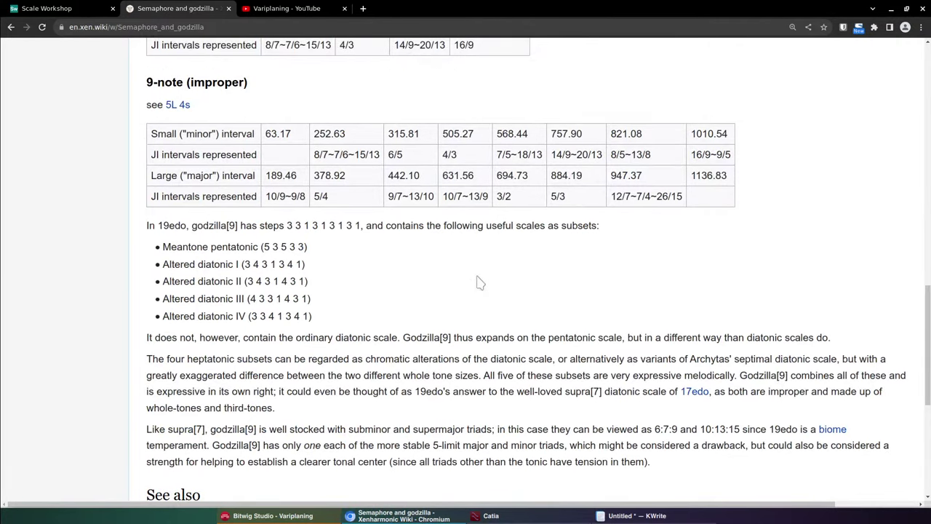
scroll(696, 299, "up", 5)
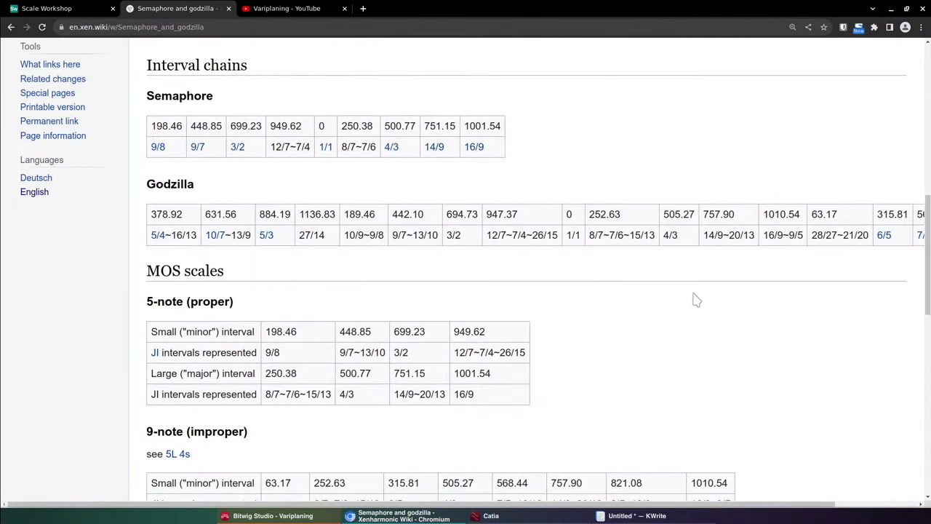
scroll(696, 300, "down", 10)
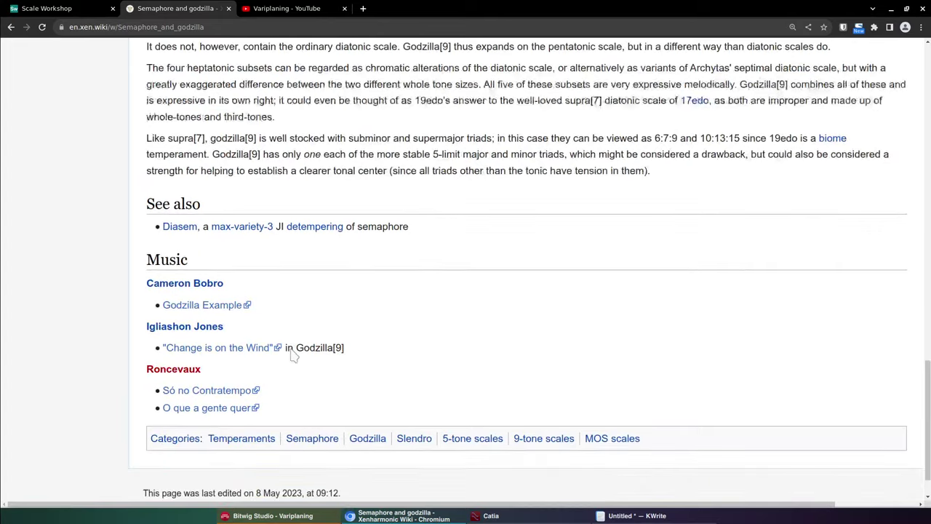
scroll(293, 354, "up", 5)
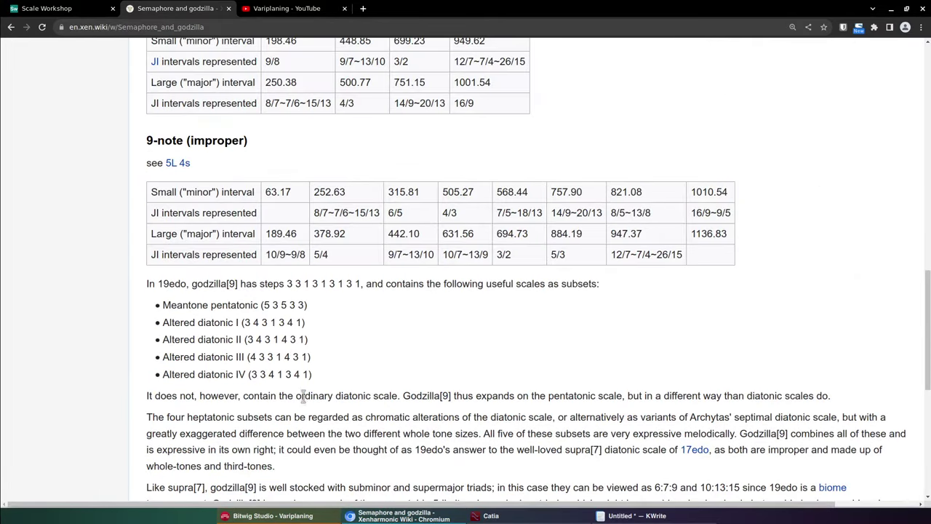
Copy the godzilla[9] steps 3 3 1 3 1 3 1 3 1 from the wiki and generate a 19-division equal temperament from them in Scale Workshop.
left_click_drag(287, 284, 362, 284)
key("ctrl+c")
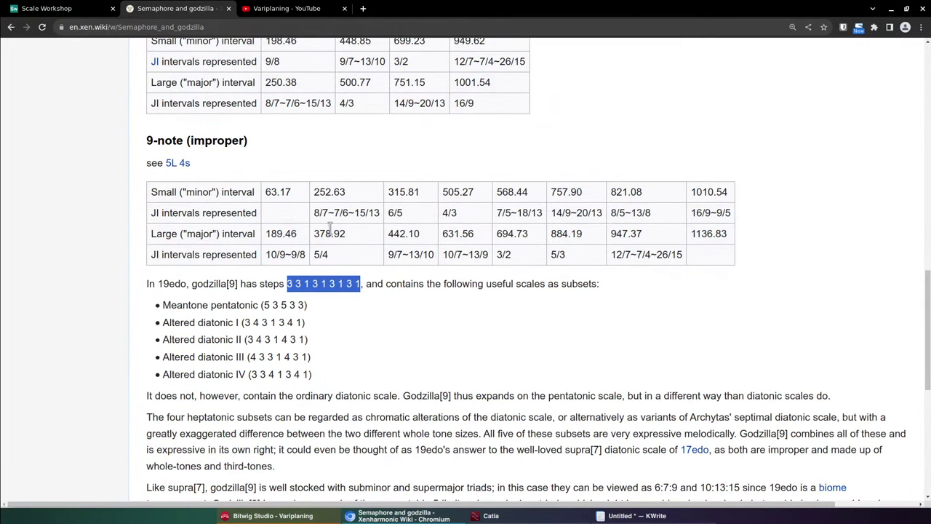
left_click(77, 8)
left_click(41, 130)
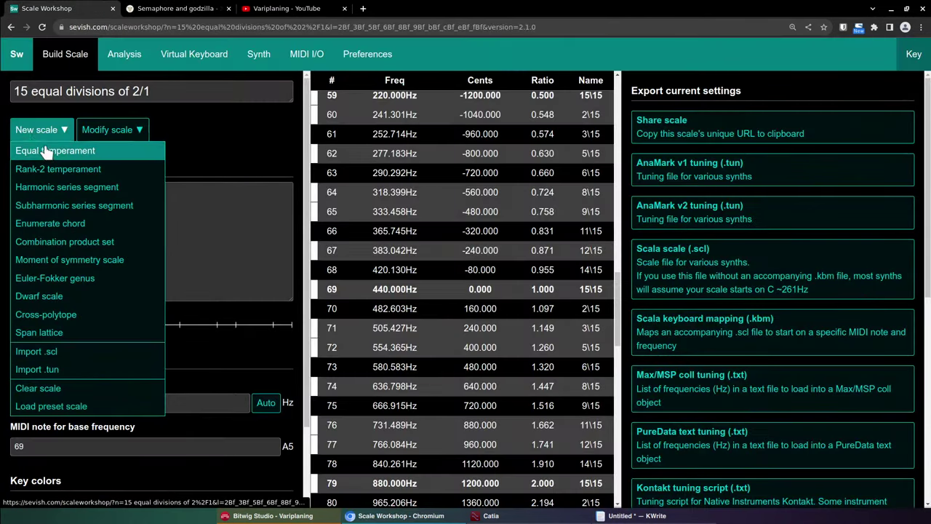
left_click(45, 150)
type("19")
triple_click(465, 249)
key("ctrl+v")
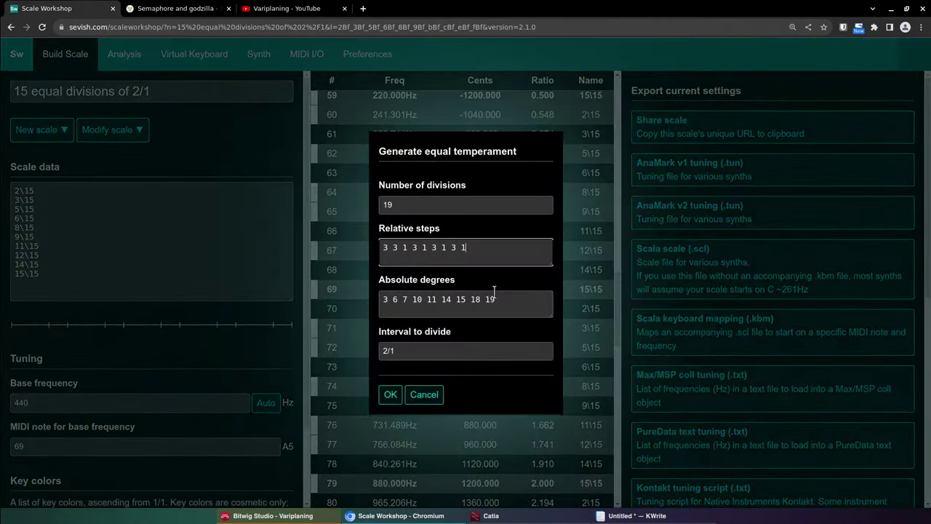
key("shift+Tab")
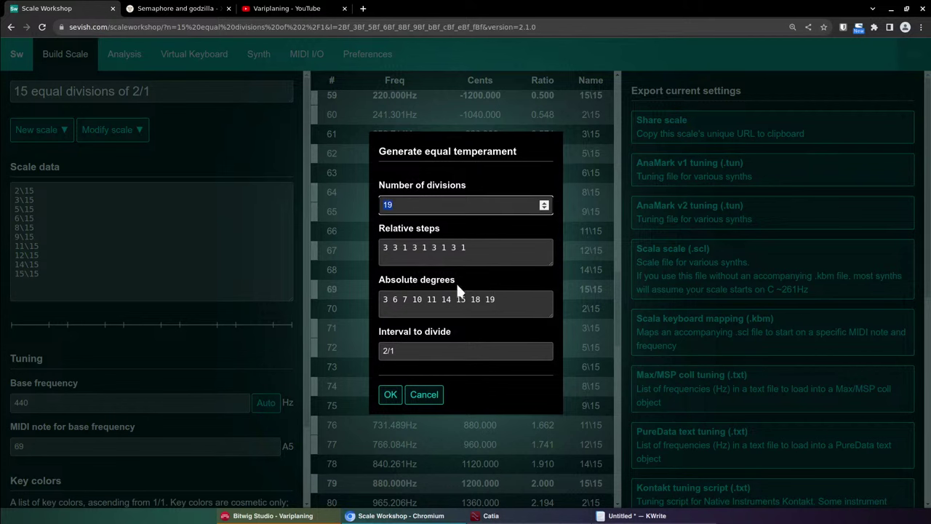
left_click(390, 395)
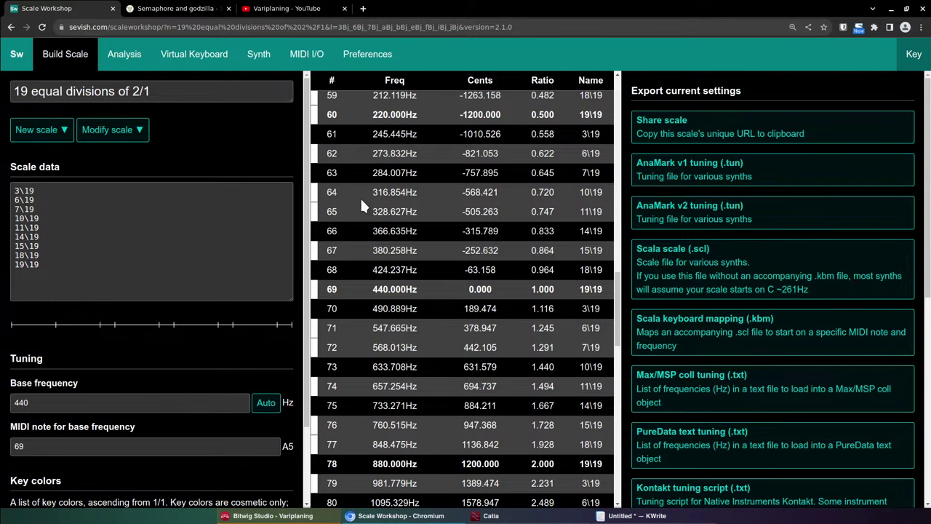
Open the scale's analysis and examine the 0\19 row of the interval matrix.
left_click(127, 63)
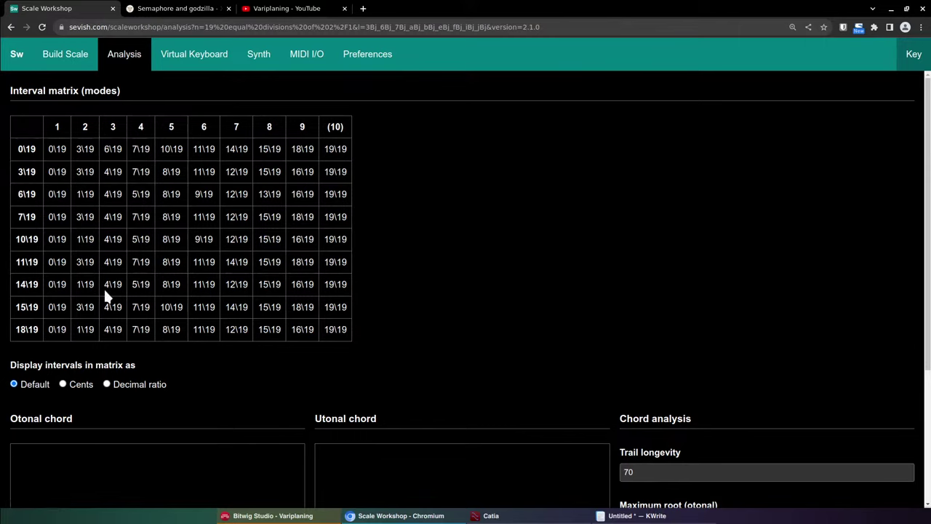
left_click_drag(19, 142, 389, 151)
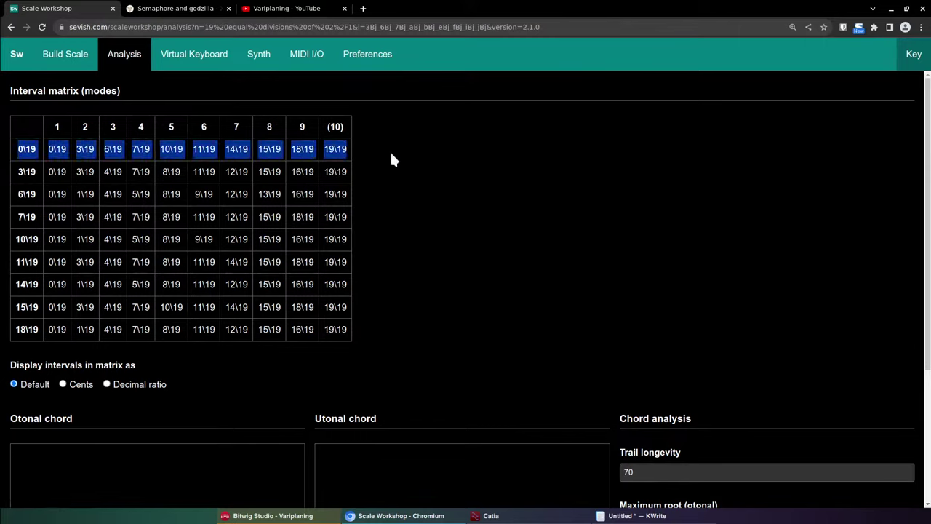
left_click(158, 145)
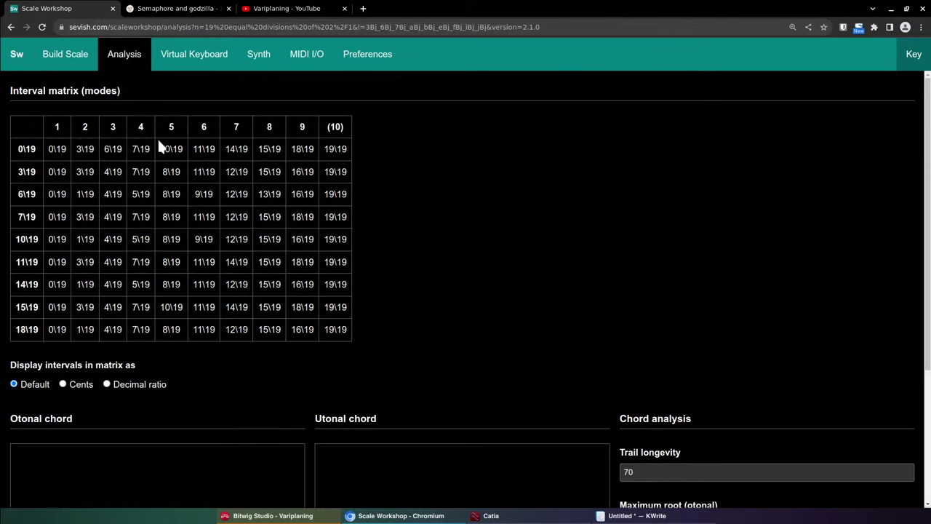
Display the interval matrix in cents and examine the octave, unison, sixth and third entries of the 0. row.
left_click(63, 386)
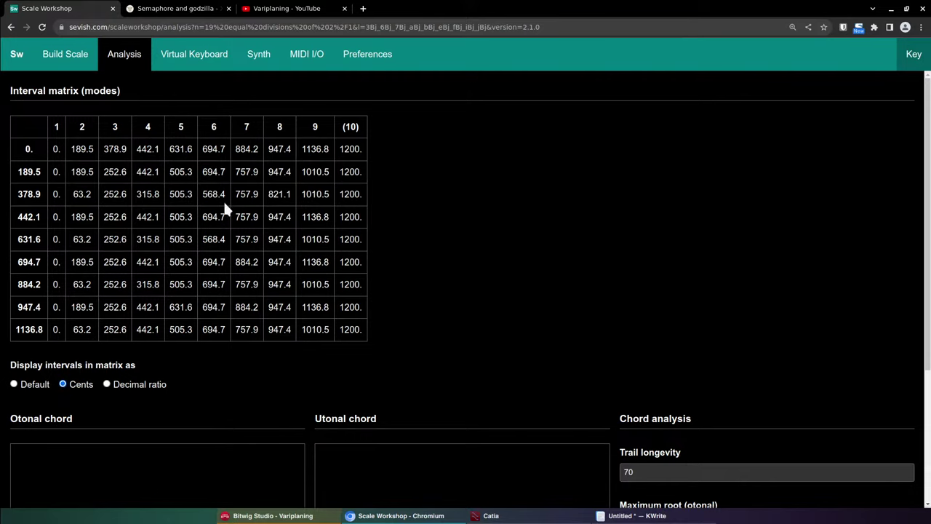
double_click(352, 149)
left_click(349, 149)
left_click_drag(342, 148, 370, 160)
left_click(350, 149)
left_click_drag(53, 154, 60, 149)
left_click(56, 149)
left_click_drag(202, 149, 223, 152)
double_click(114, 128)
left_click_drag(105, 149, 117, 154)
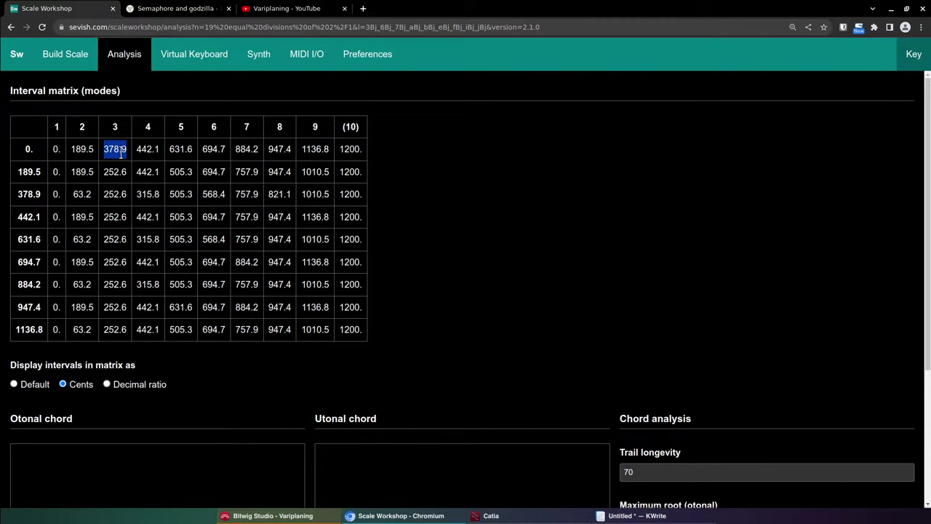
Examine the third and sixth entries of the interval matrix row starting on 189.5.
left_click_drag(18, 172, 40, 170)
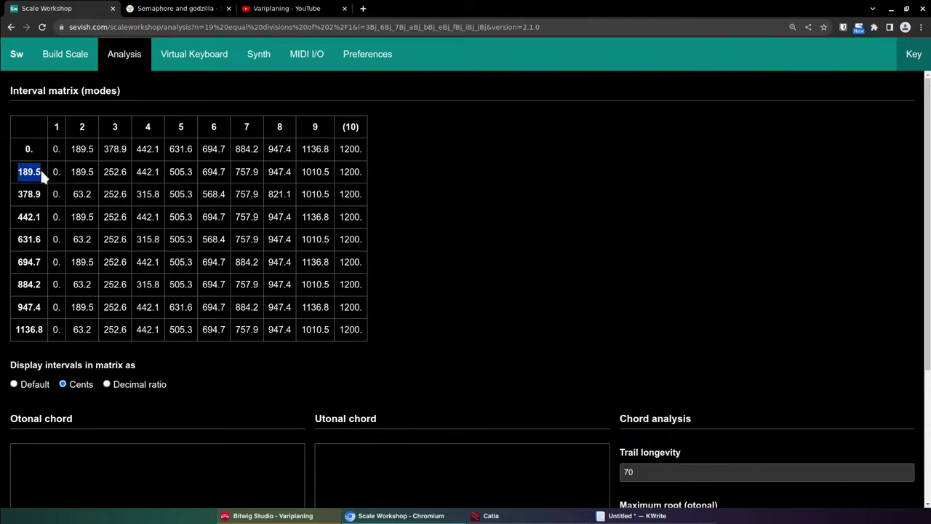
left_click_drag(200, 169, 225, 171)
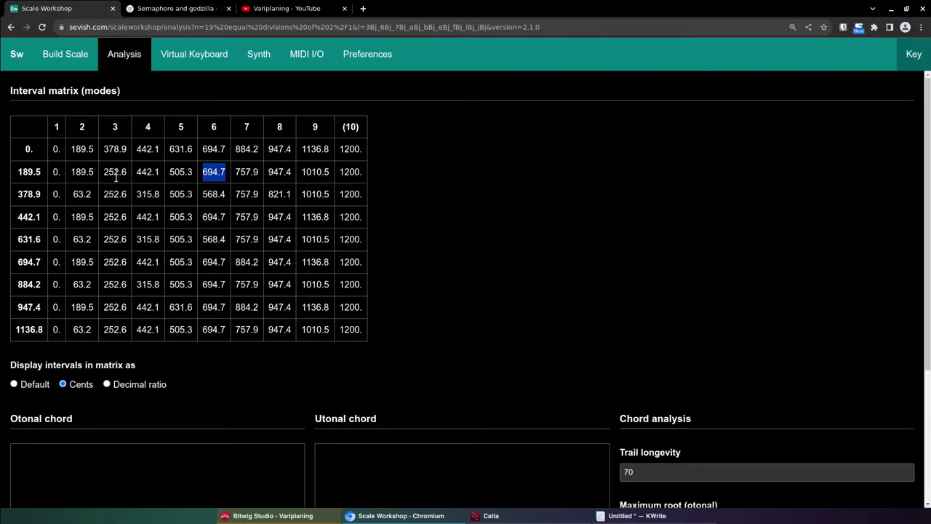
left_click_drag(104, 172, 127, 173)
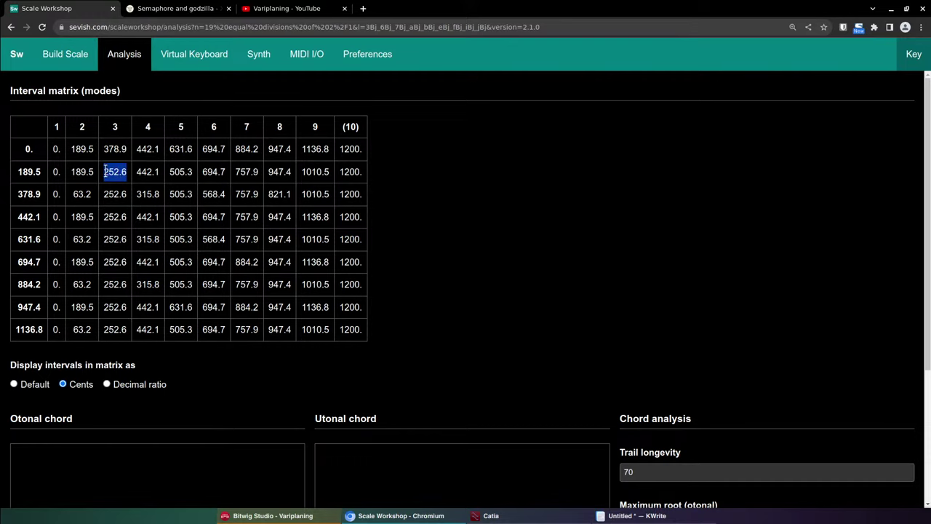
left_click(225, 210)
Check the interval matrix column headings for the chord positions 1, 3 and 6.
left_click_drag(105, 129, 364, 129)
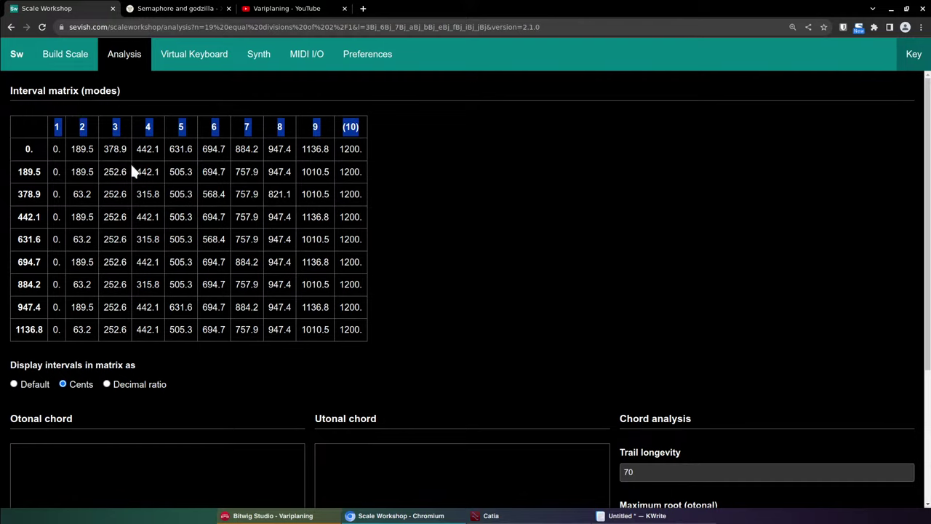
double_click(56, 129)
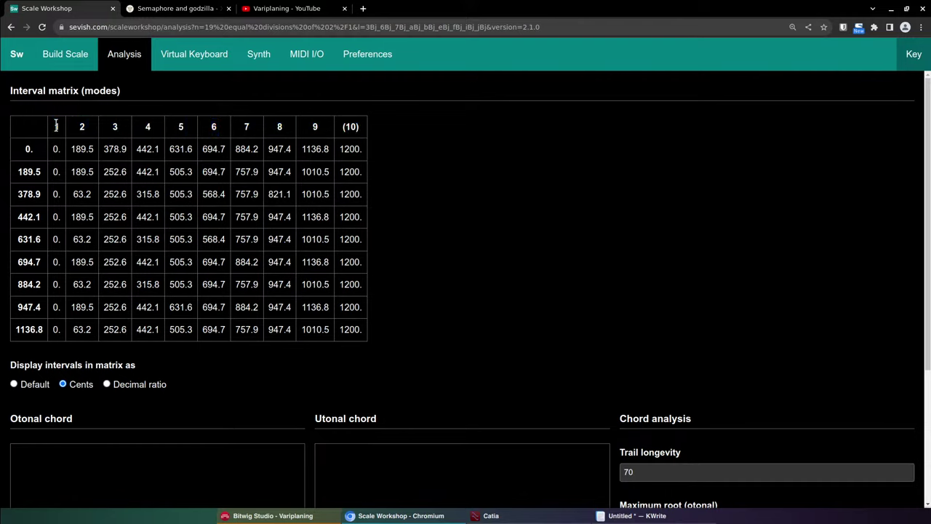
double_click(115, 127)
double_click(217, 128)
Switch to Bitwig Studio and set the second and third Multi-note pitches to +2 and +5.
left_click(327, 515)
left_click(133, 427)
left_click_drag(149, 404, 149, 420)
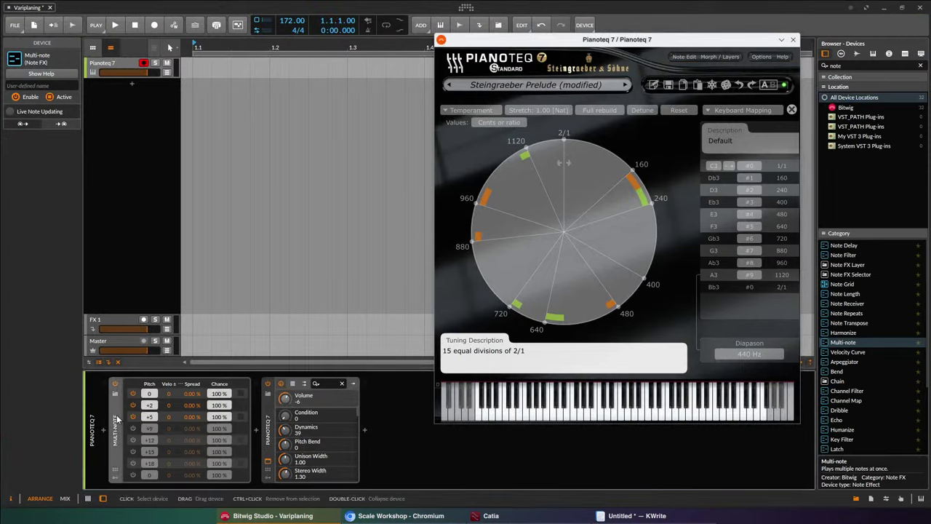
Switch back to Scale Workshop, name the scale semaphore[9] 19ed2 and export it as a Scala .scl file.
left_click(388, 516)
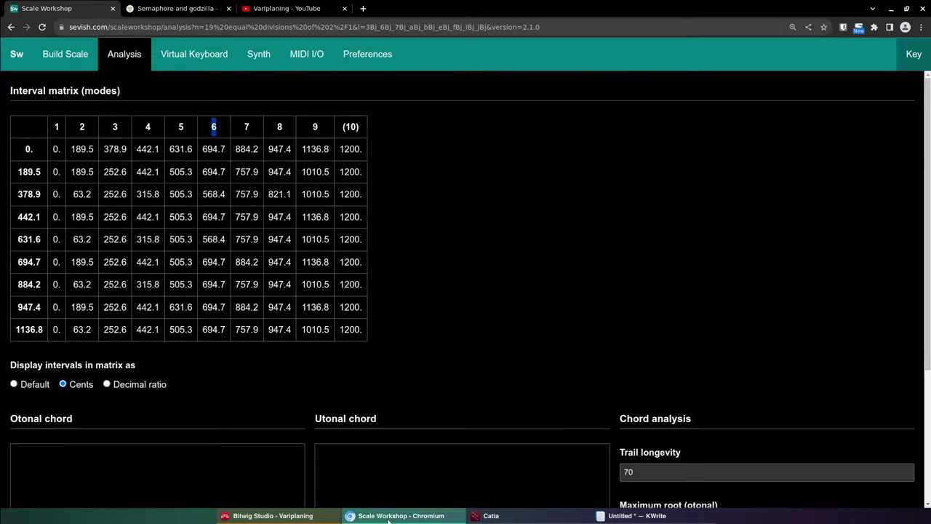
left_click(85, 62)
triple_click(175, 89)
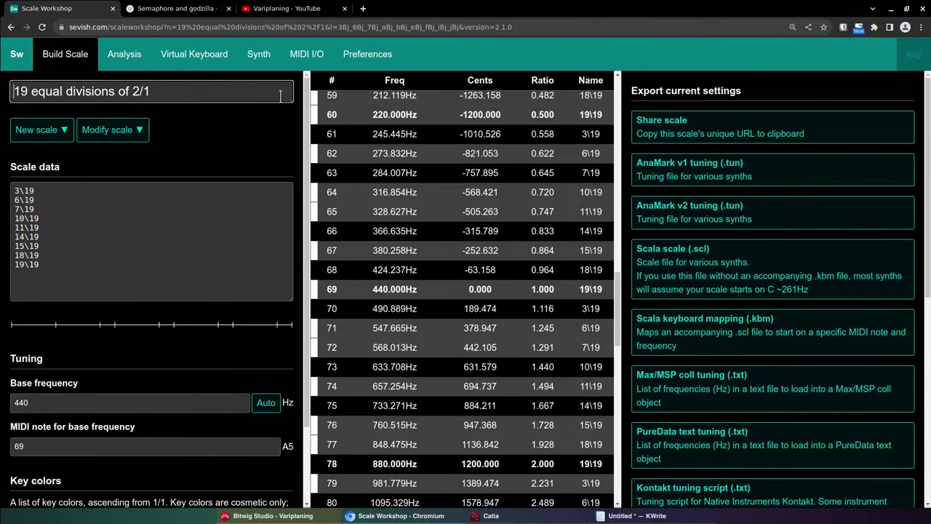
type("sema")
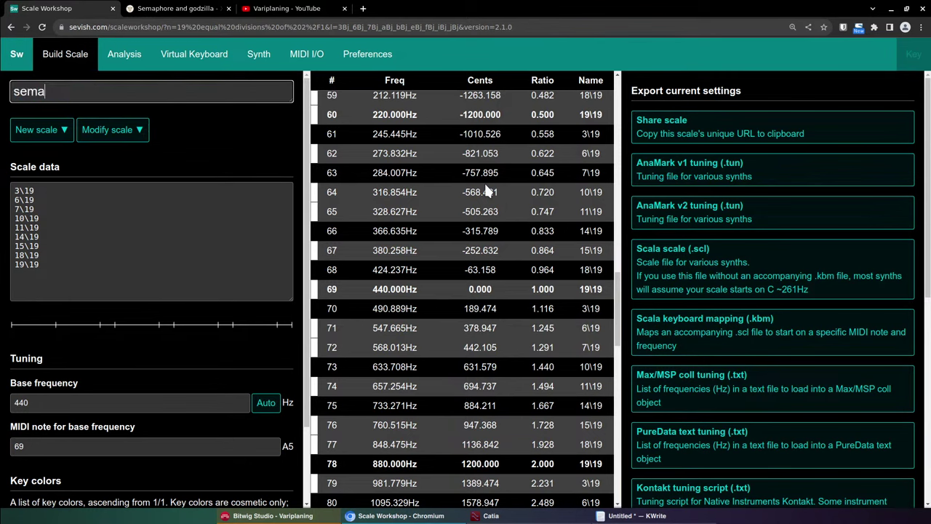
type("phore[9] 19ed2")
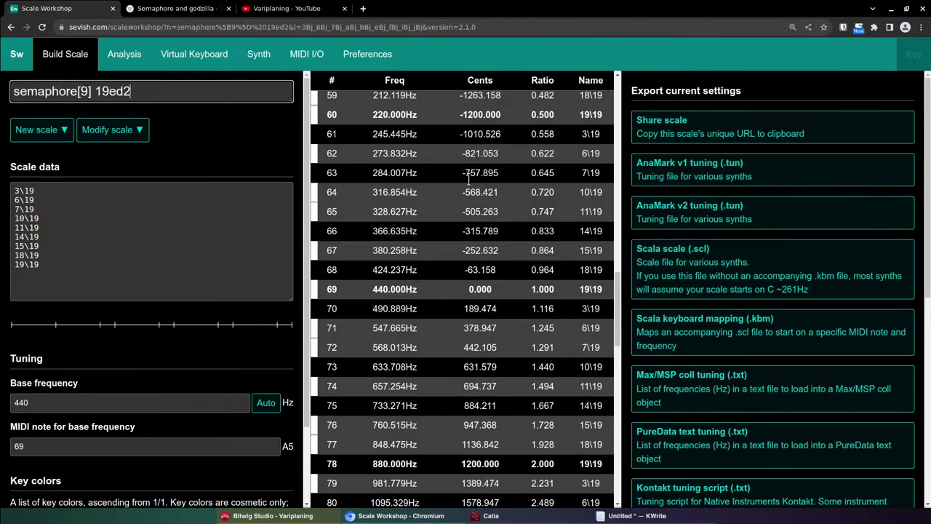
left_click(727, 260)
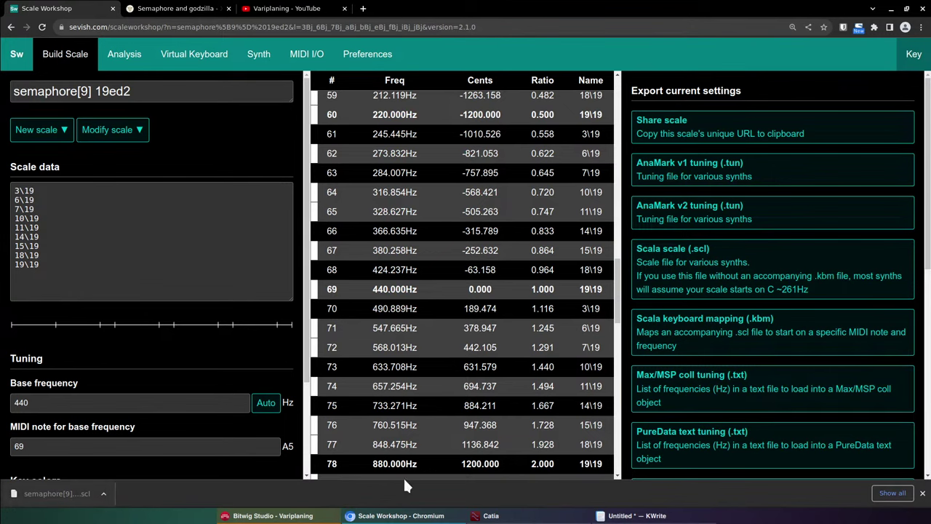
Switch to Bitwig Studio and load the Scala file semaphore[9] 19ed2.scl as Pianoteq's temperament.
left_click(273, 516)
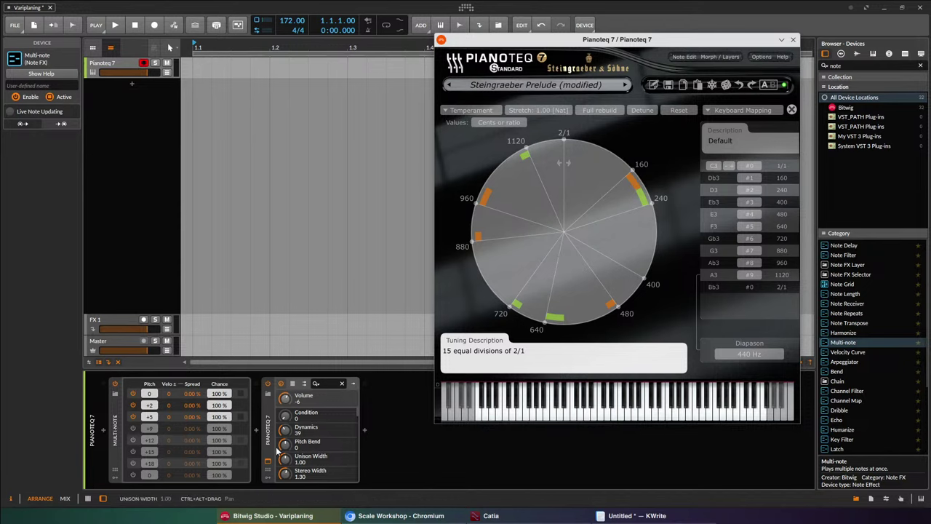
left_click(452, 234)
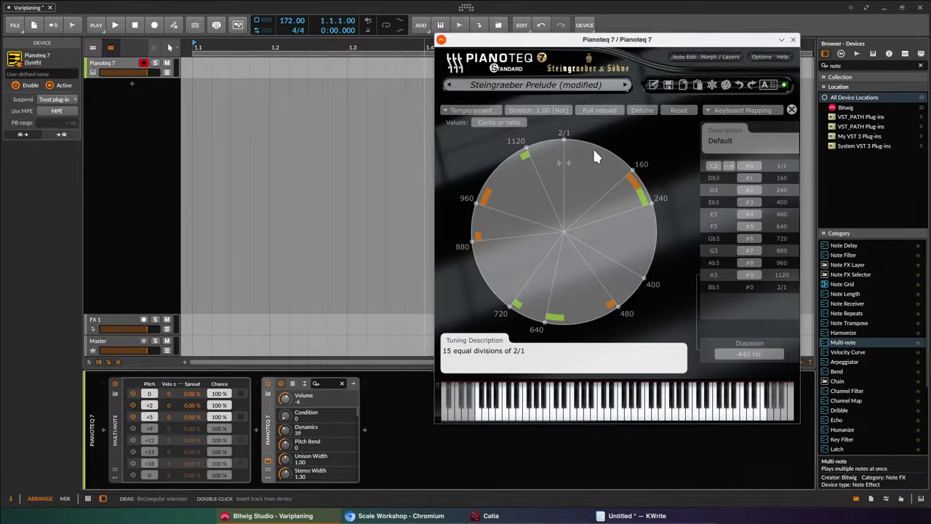
left_click(463, 107)
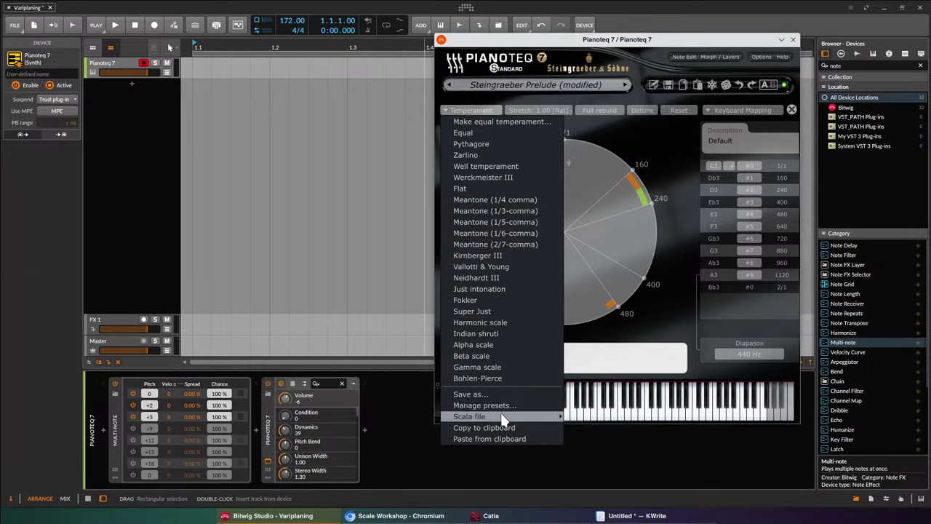
mouse_move(502, 418)
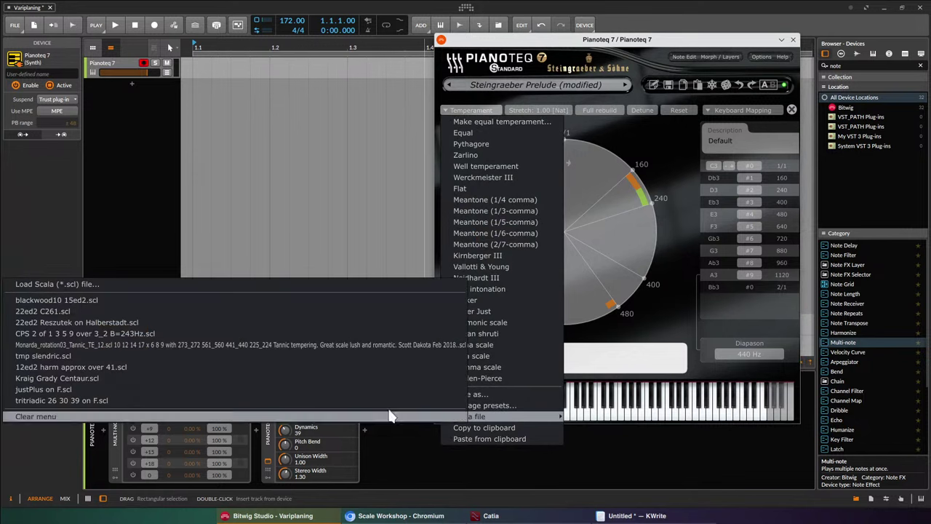
left_click(188, 300)
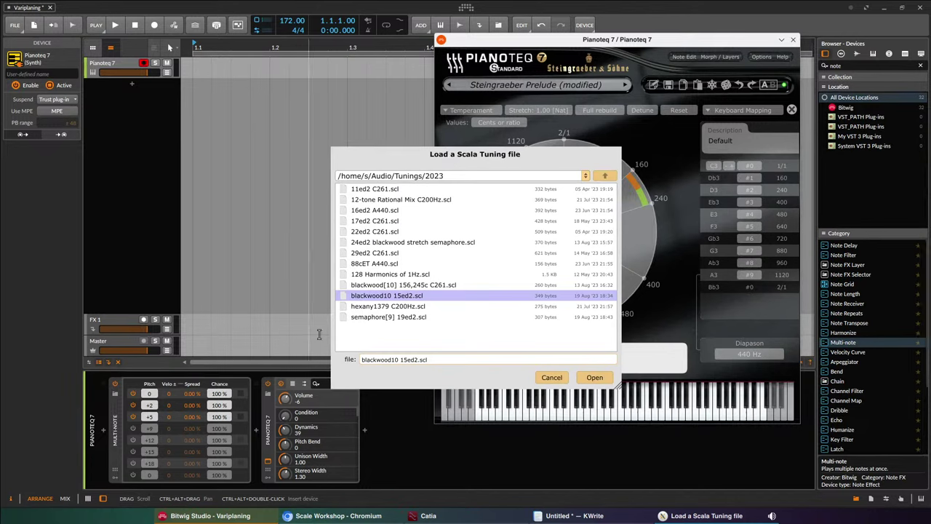
left_click(388, 317)
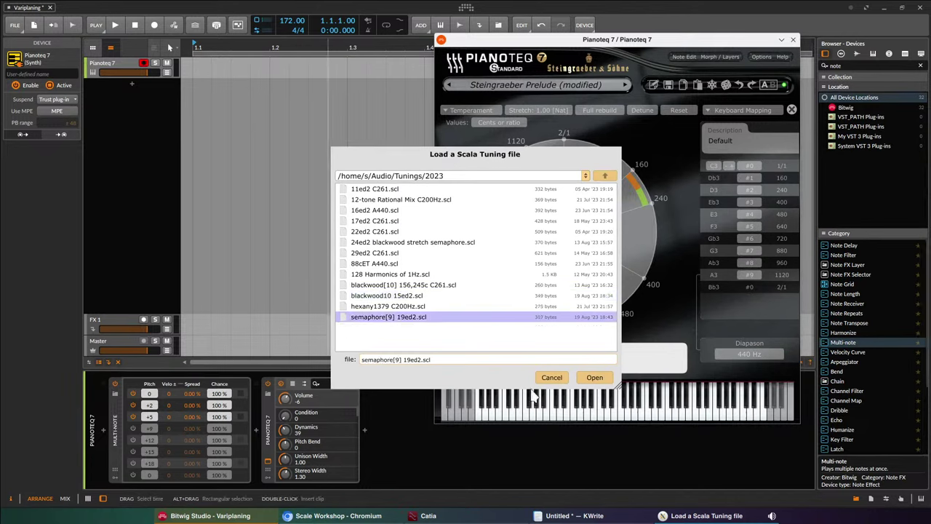
left_click(600, 379)
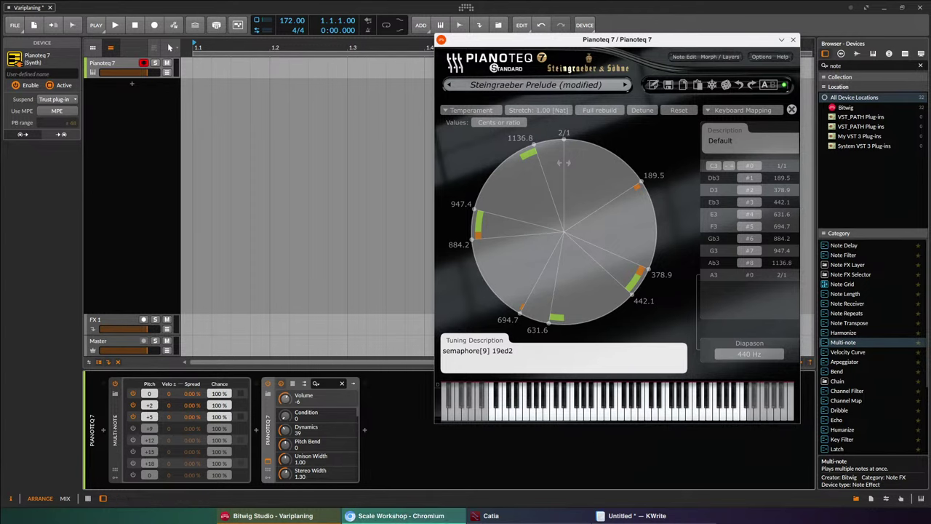
In Scale Workshop, examine the 378.9 row's sixth entry in the interval matrix in cents, then return to the scale builder and dismiss the download bar.
left_click(400, 515)
left_click(124, 58)
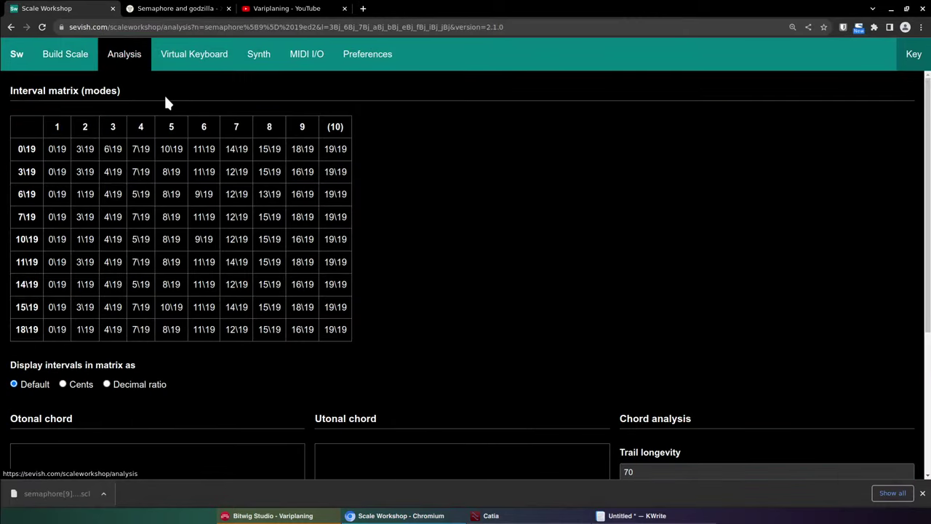
left_click(64, 385)
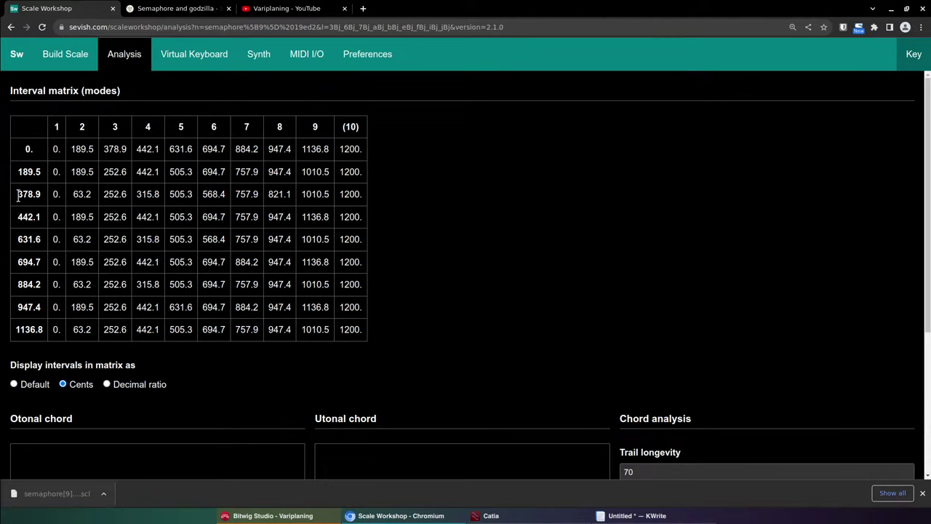
left_click_drag(17, 193, 271, 198)
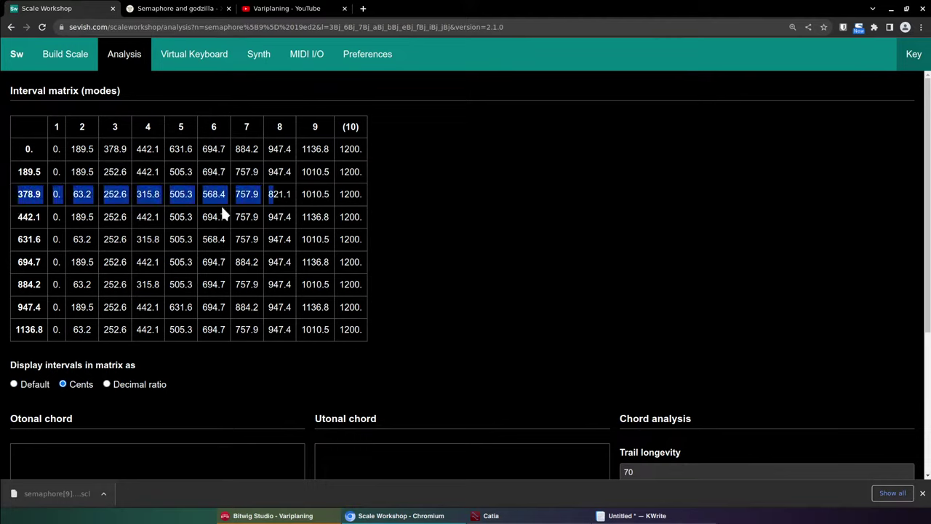
double_click(214, 128)
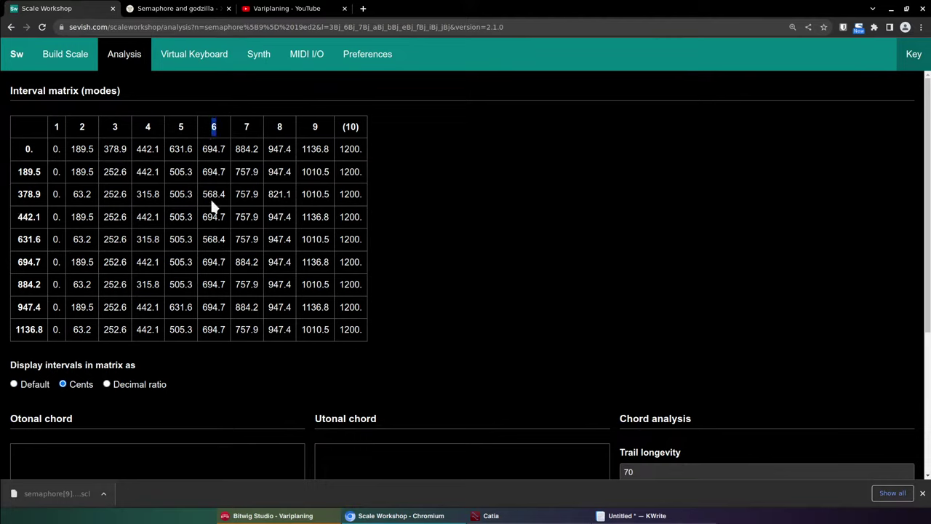
left_click_drag(202, 193, 226, 195)
double_click(205, 194)
left_click(216, 203)
left_click(81, 57)
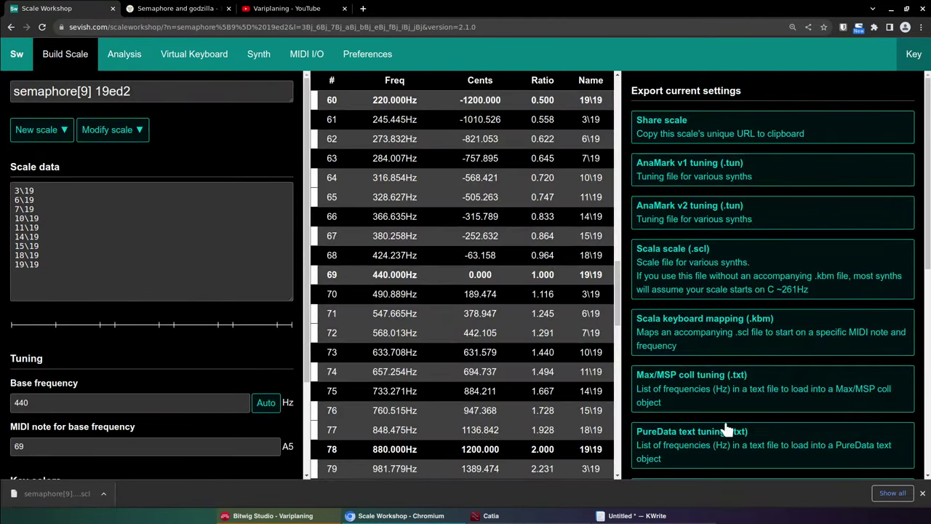
left_click(922, 494)
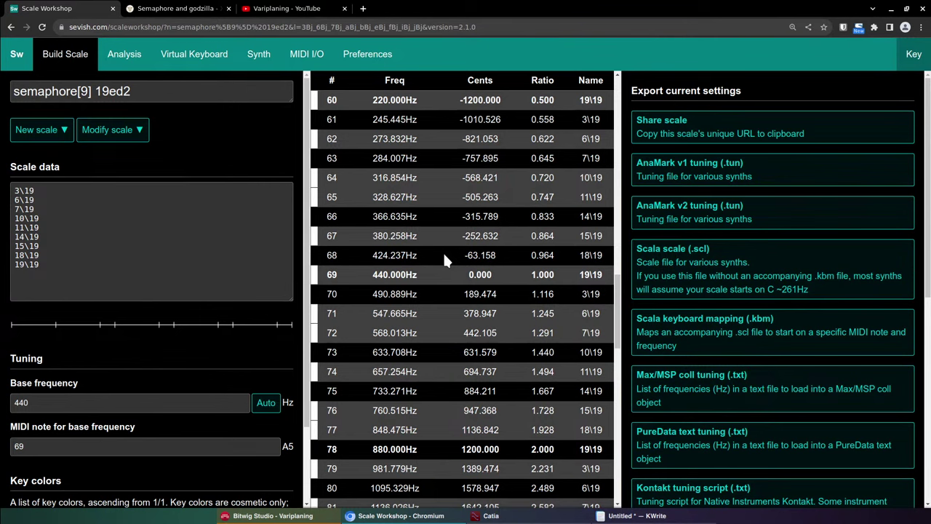
Switch to KWrite and add the title Variplaning above the blackwood[10] notes.
left_click(331, 515)
left_click(633, 515)
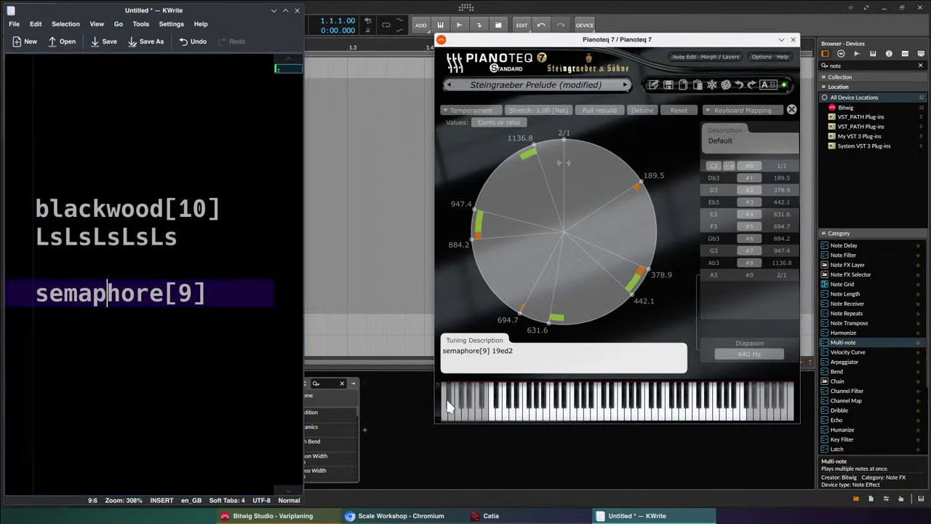
left_click(114, 115)
type("Variplaning")
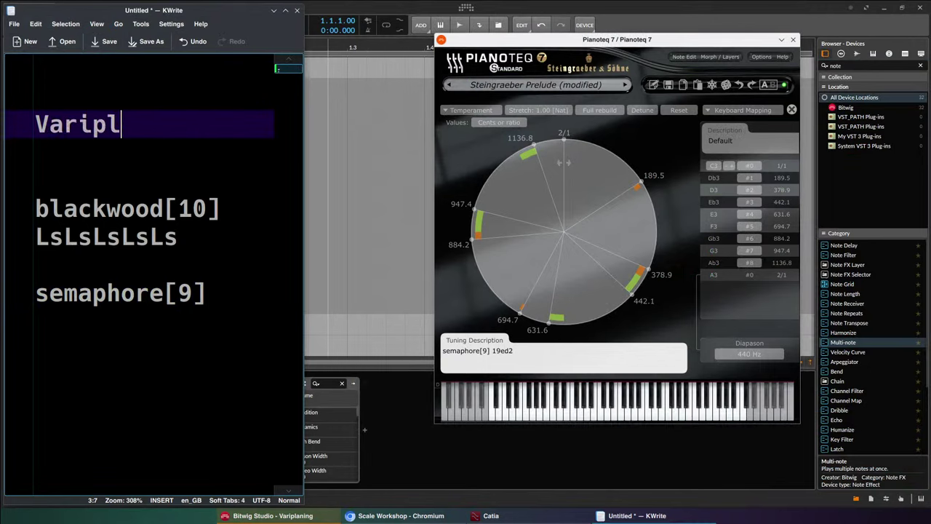
key("Left")
key("Left")
key("Left")
key("Left")
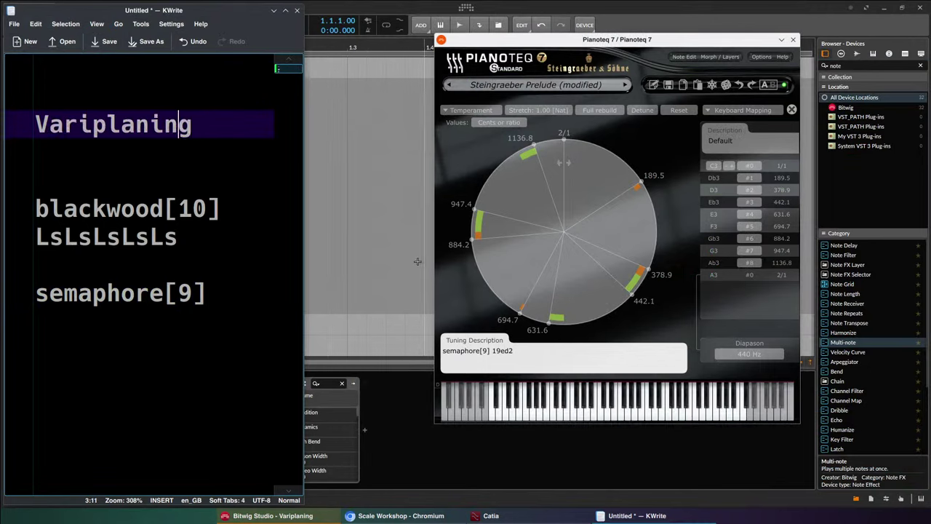
key("Left")
key("Left")
key("Left")
key("BackSpace")
Switch to Bitwig Studio, close and reopen the Pianoteq window, and go from its main view into the detailed tuning page.
left_click(418, 262)
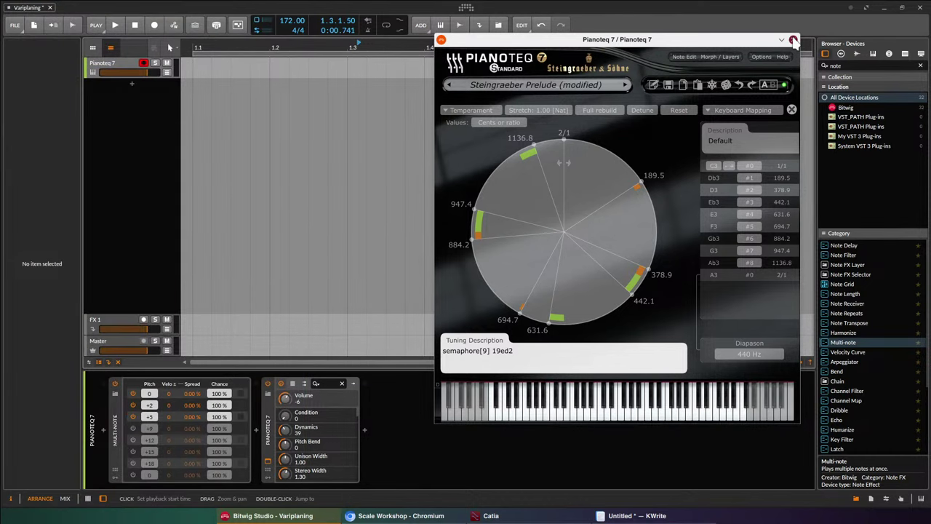
left_click(793, 40)
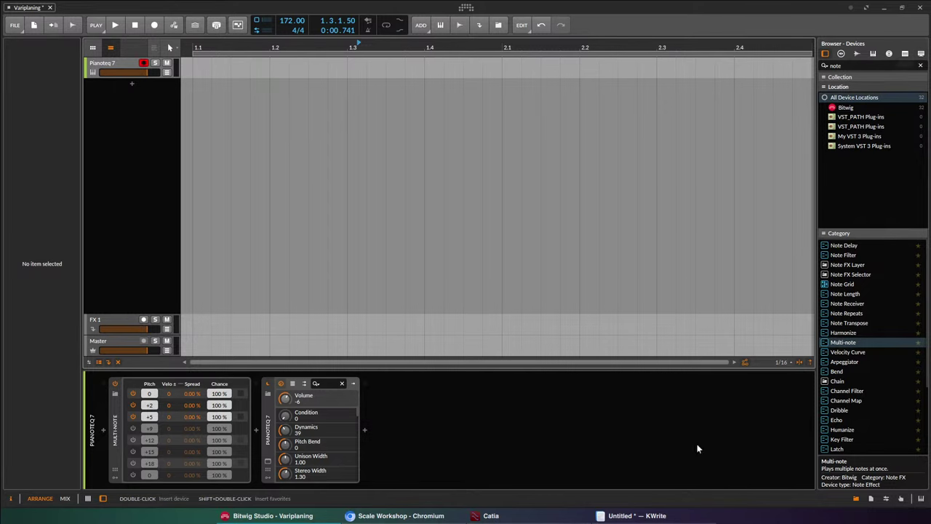
left_click(268, 460)
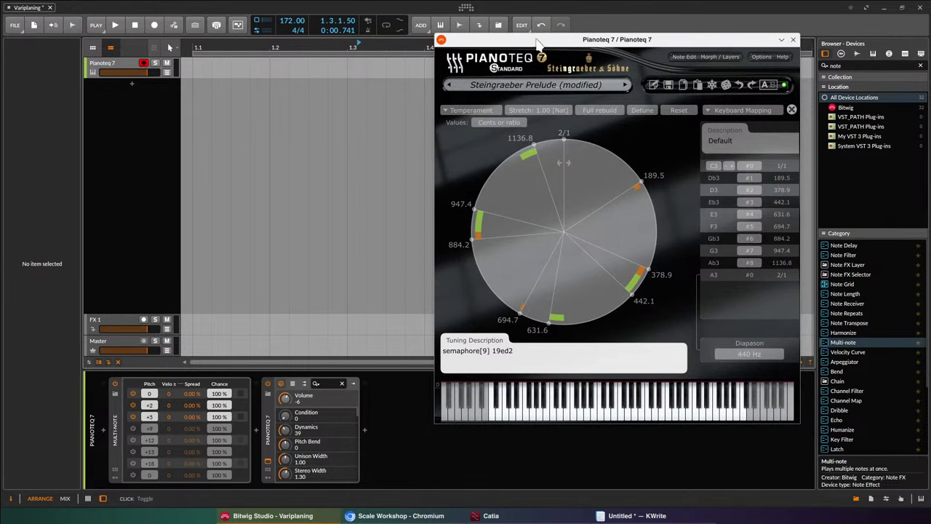
left_click_drag(535, 39, 513, 93)
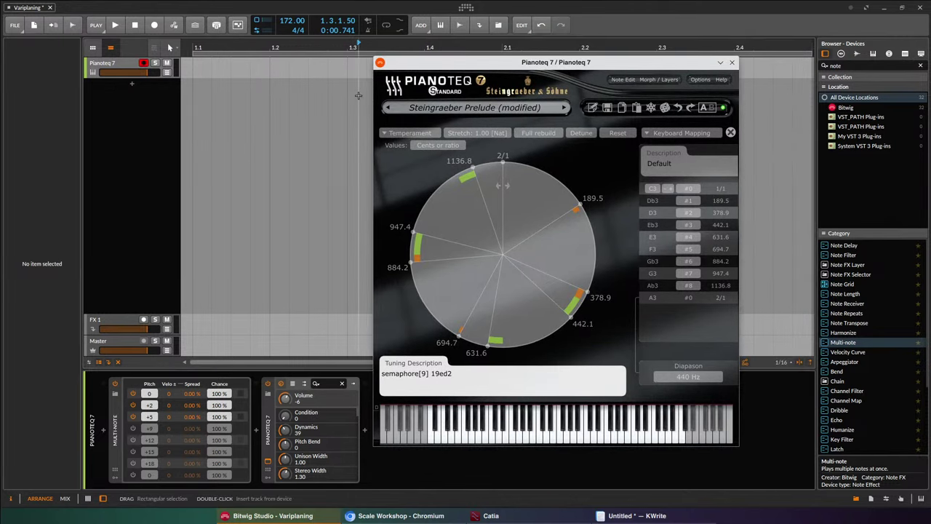
left_click(730, 132)
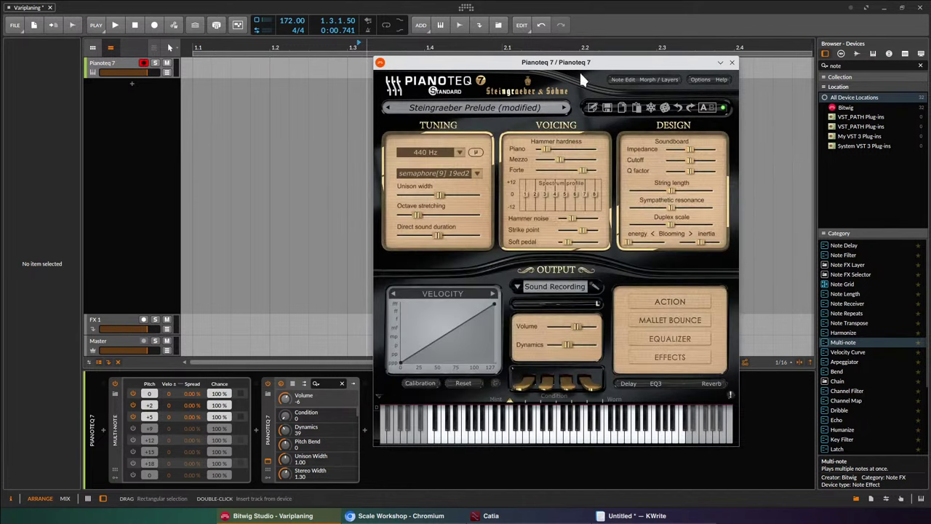
left_click(475, 151)
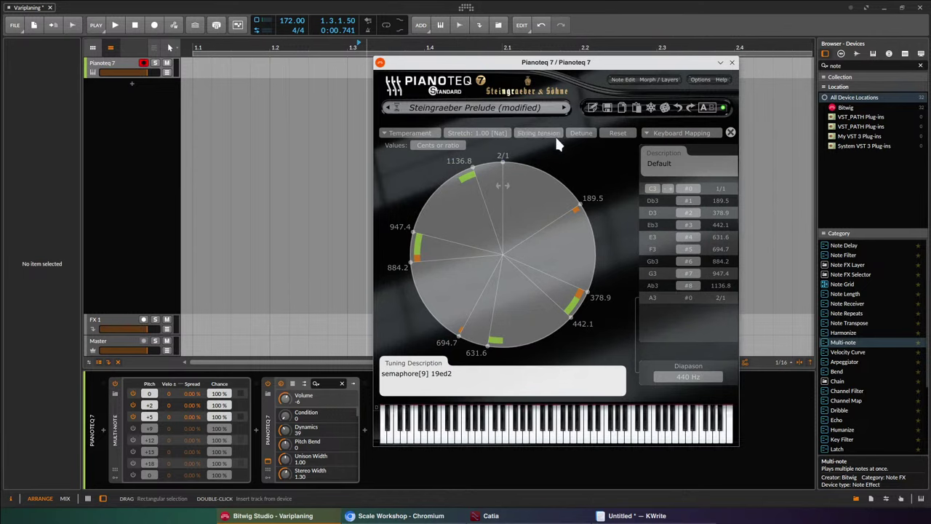
Alternate Pianoteq's tuning method between String tension and Full rebuild to compare them, leaving Full rebuild active.
left_click(554, 135)
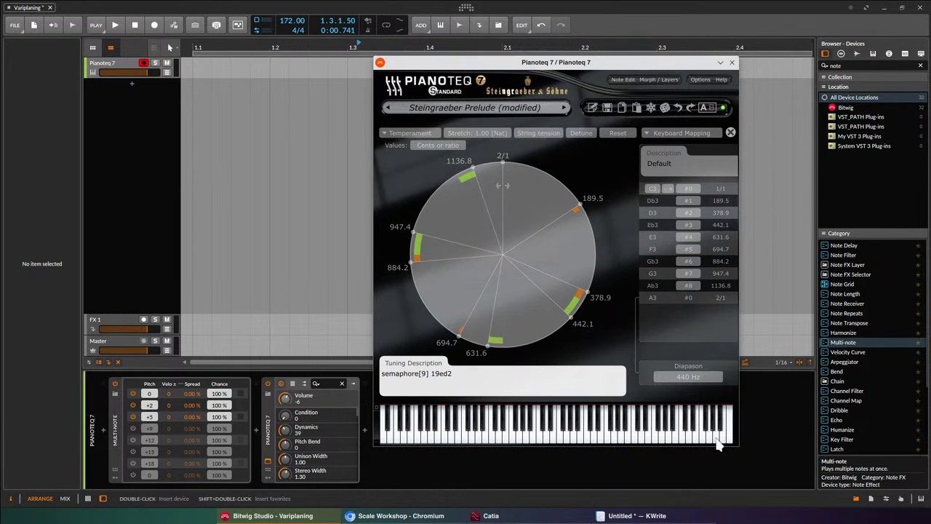
left_click(538, 137)
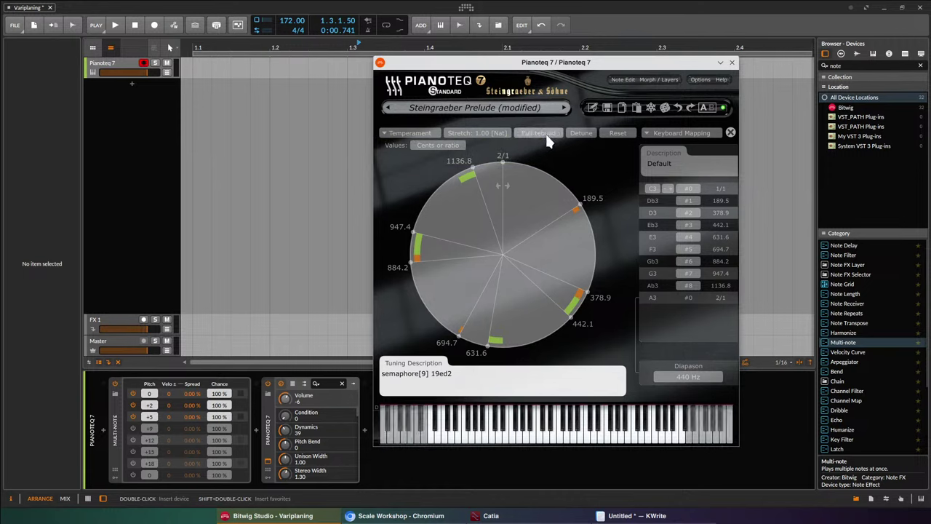
left_click(550, 137)
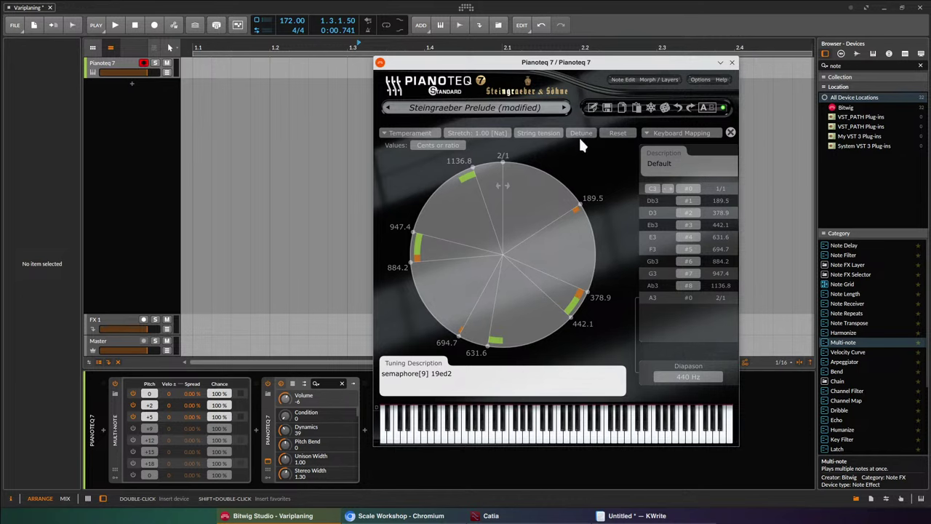
left_click(542, 134)
left_click(538, 149)
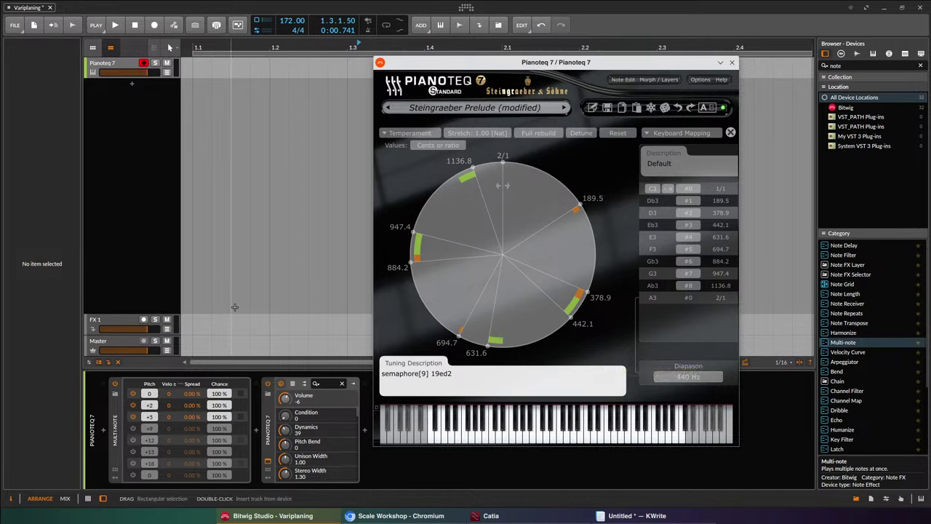
Load the recent Scala file blackwood10 15ed2.scl as Pianoteq's temperament on the detailed tuning page.
left_click(115, 439)
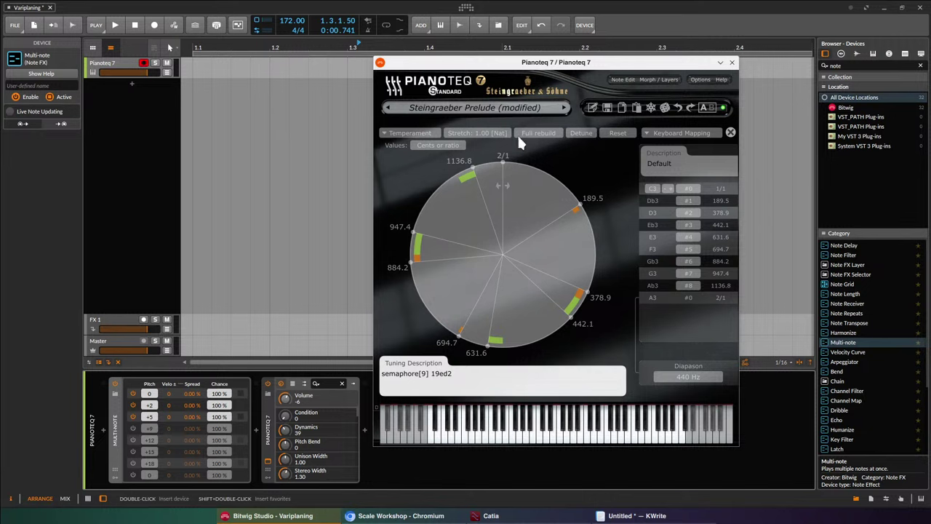
left_click(730, 133)
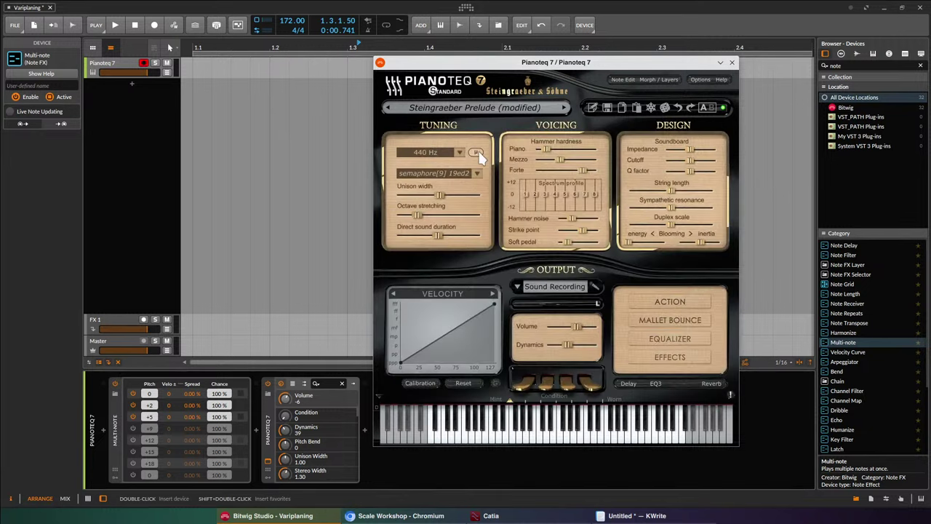
left_click(477, 153)
left_click(404, 133)
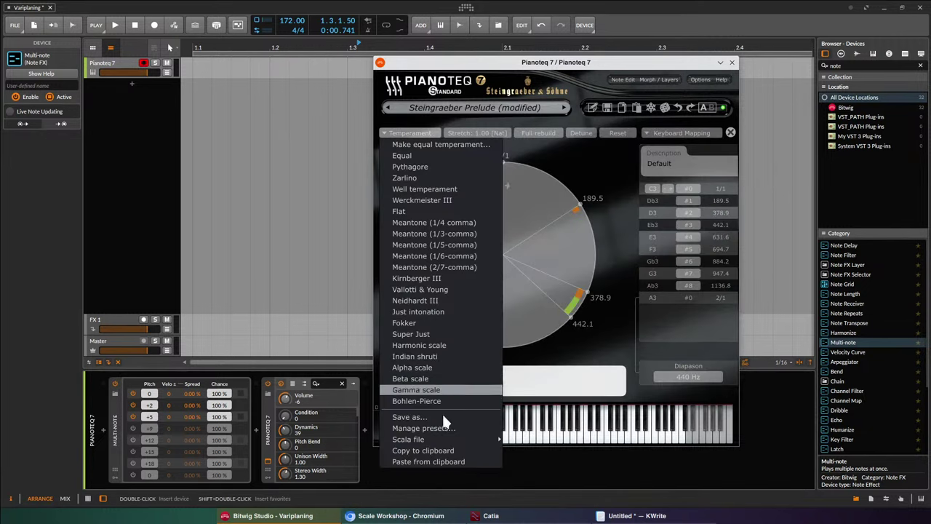
mouse_move(458, 439)
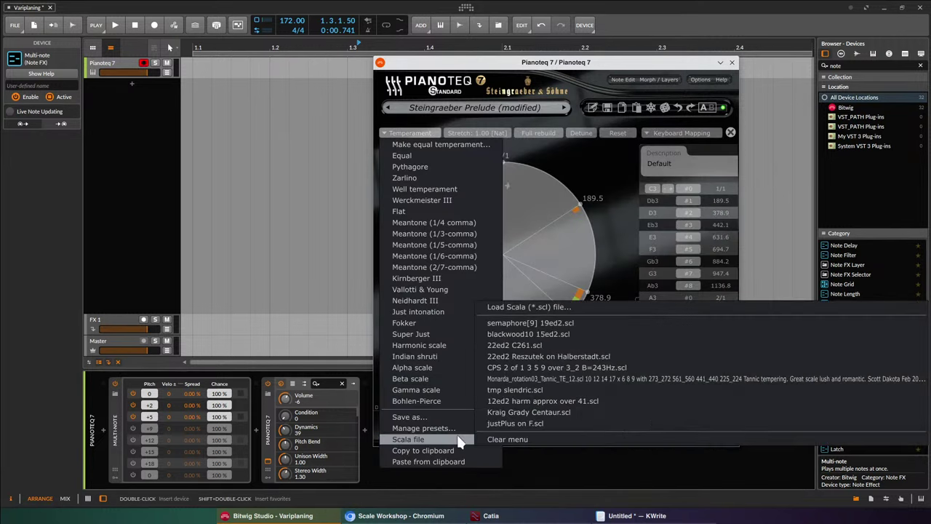
left_click(595, 336)
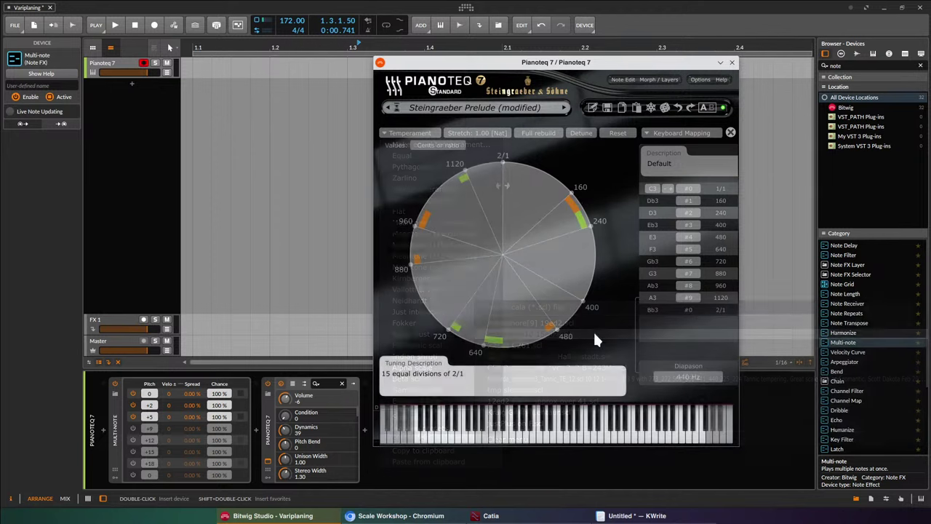
Set the Multi-note chord to pitches 0, +3, +6 and +9 with the fourth note enabled, and close the Pianoteq window.
left_click_drag(157, 406, 152, 420)
left_click(134, 429)
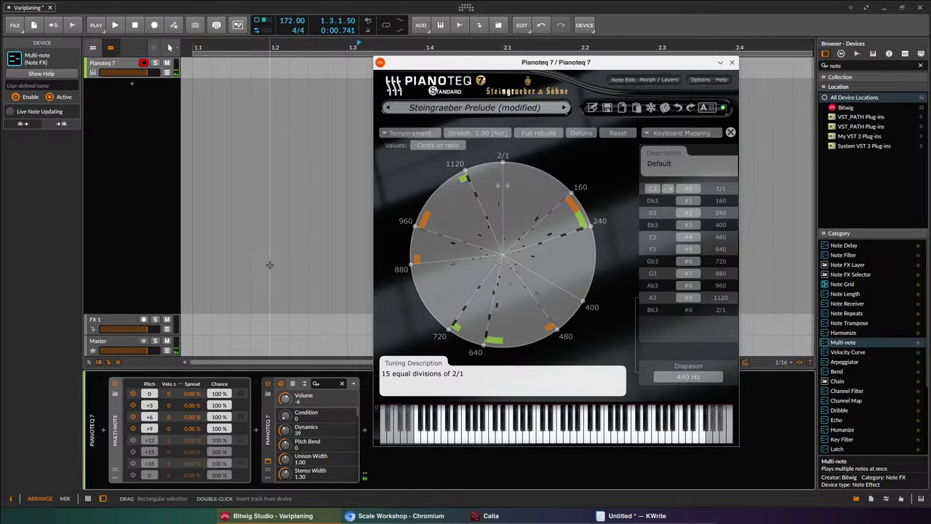
left_click(732, 63)
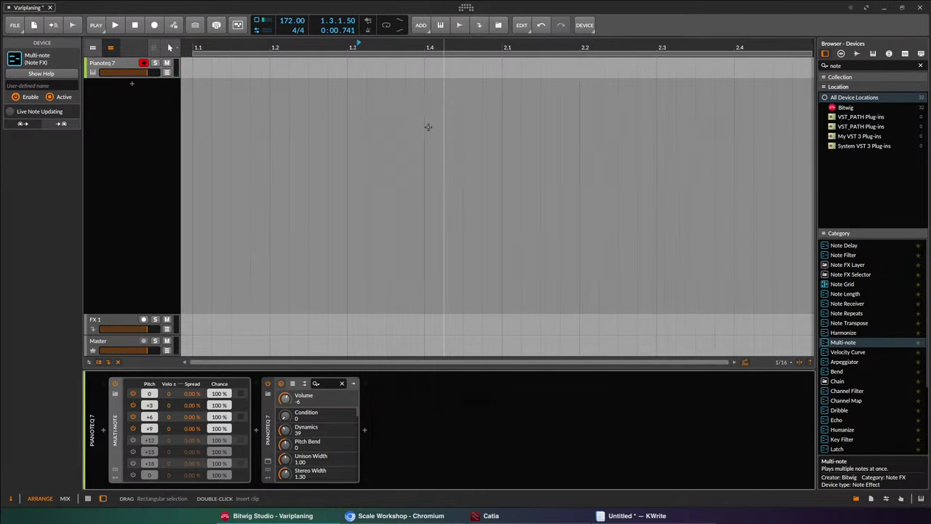
Add an instrument track and set its note input to the Multi-note device on the Pianoteq 7 track.
right_click(137, 124)
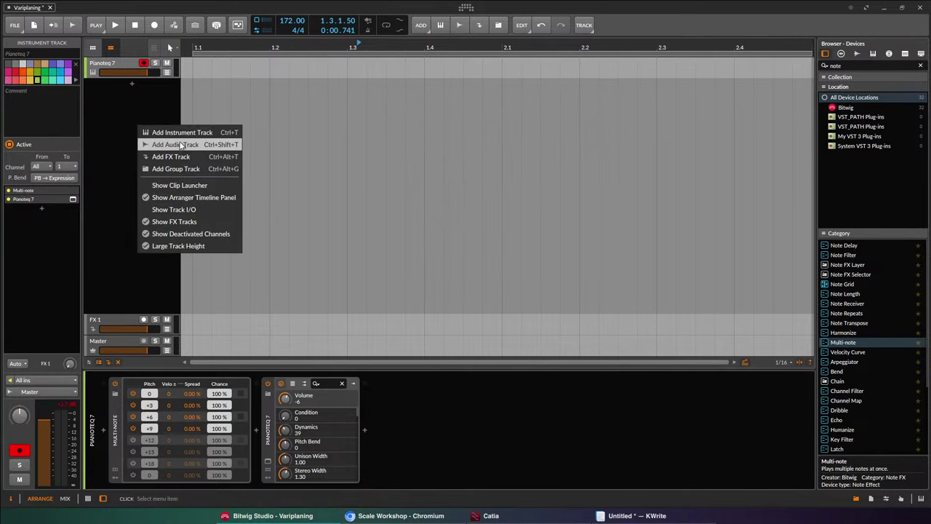
left_click(179, 133)
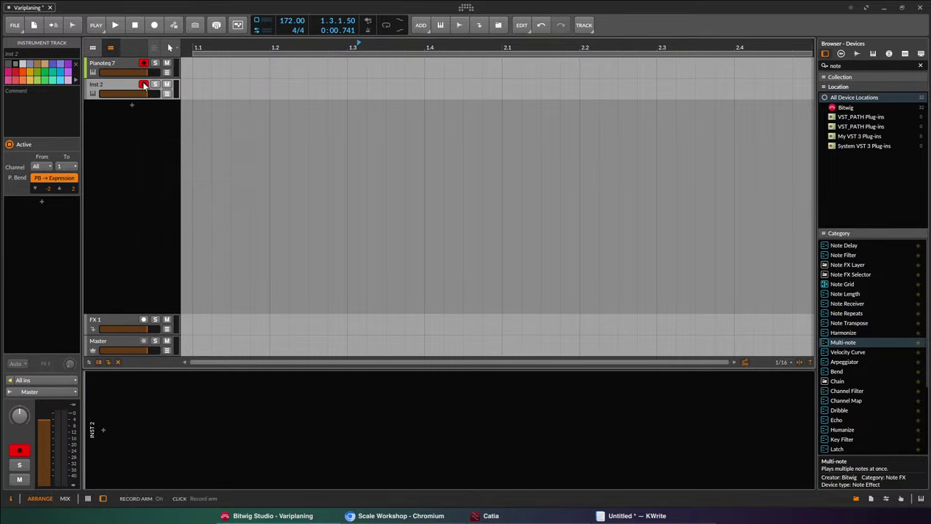
left_click(45, 380)
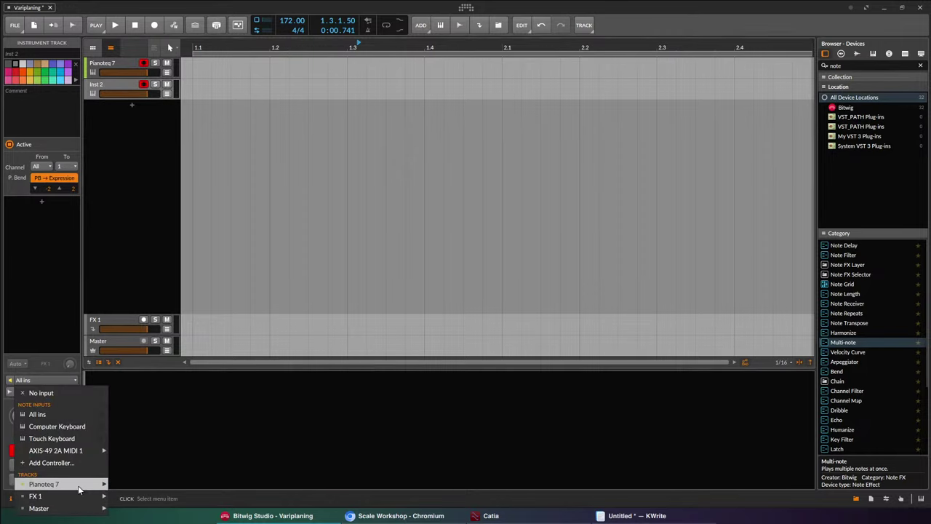
mouse_move(78, 485)
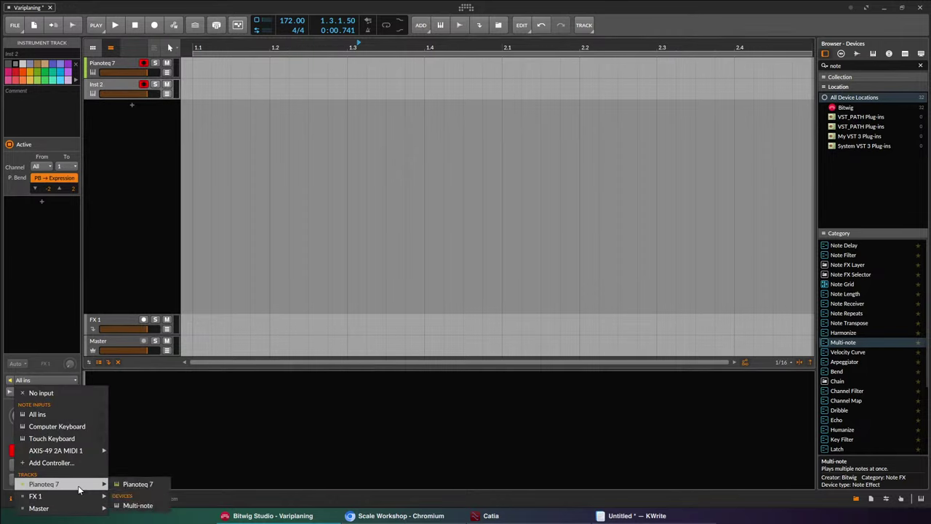
left_click(139, 504)
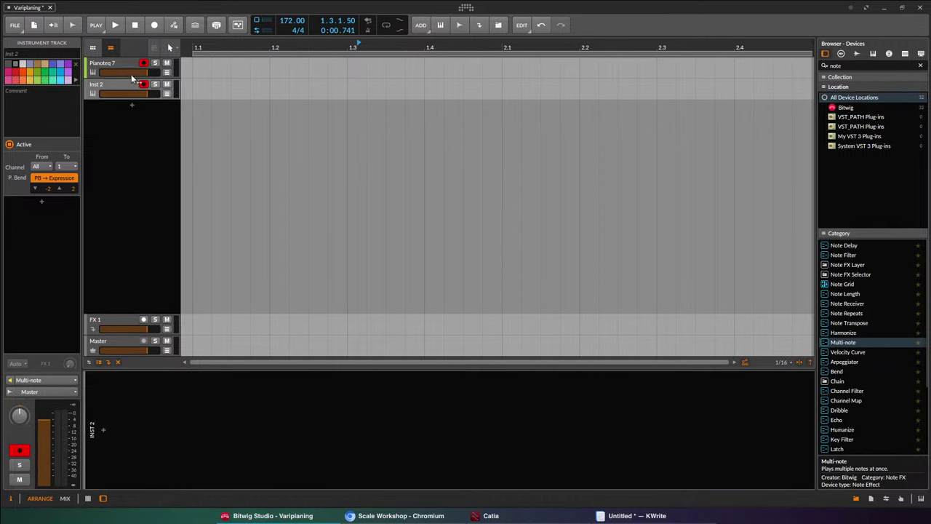
Record about ten bars of notes from position 1.1.1.00 onto the Pianoteq 7 and Inst 2 tracks.
left_click(134, 78)
left_click(154, 25)
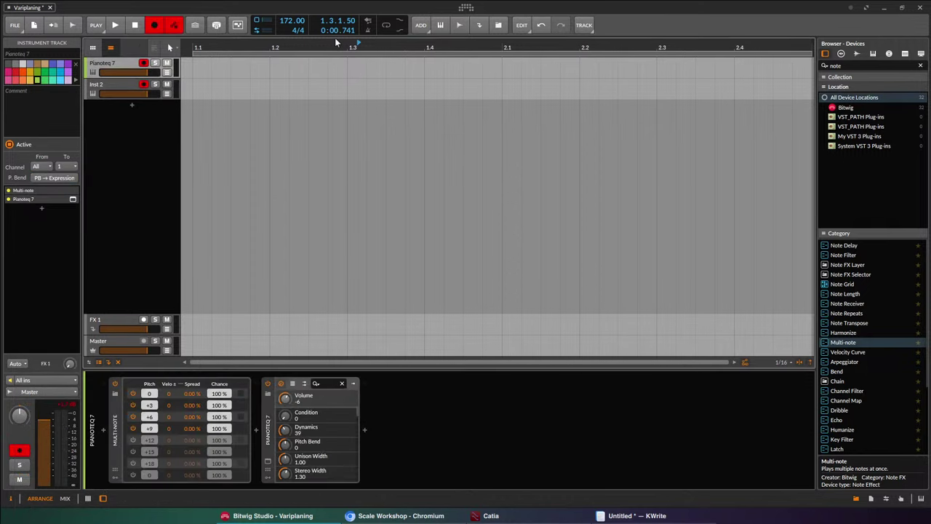
scroll(195, 66, "down", 5)
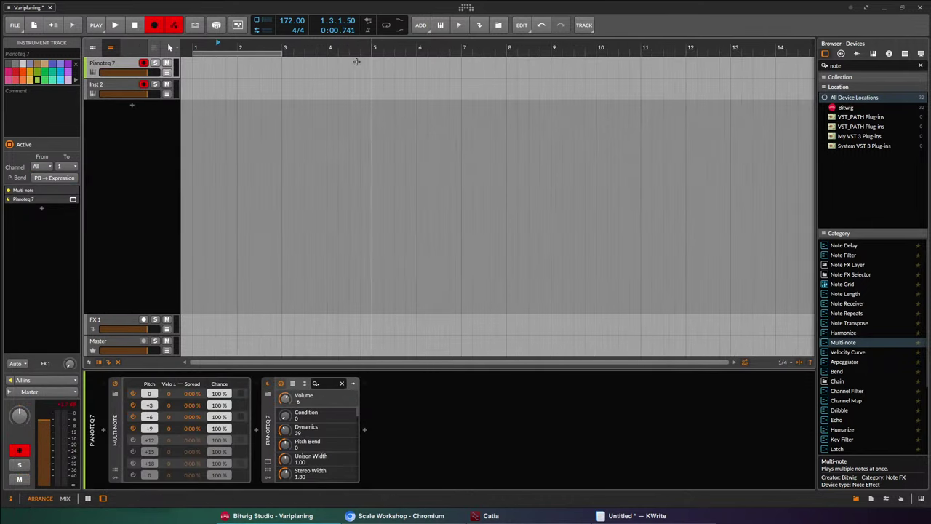
left_click(196, 66)
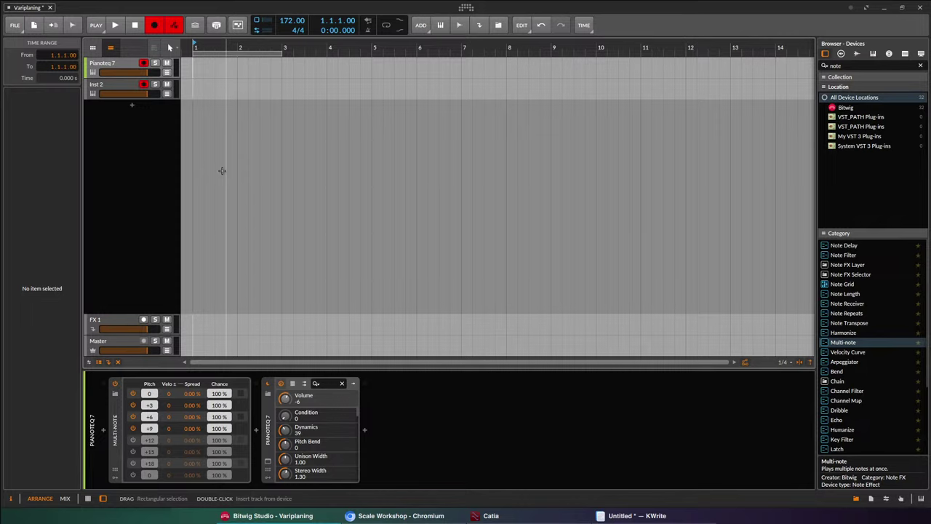
key("space")
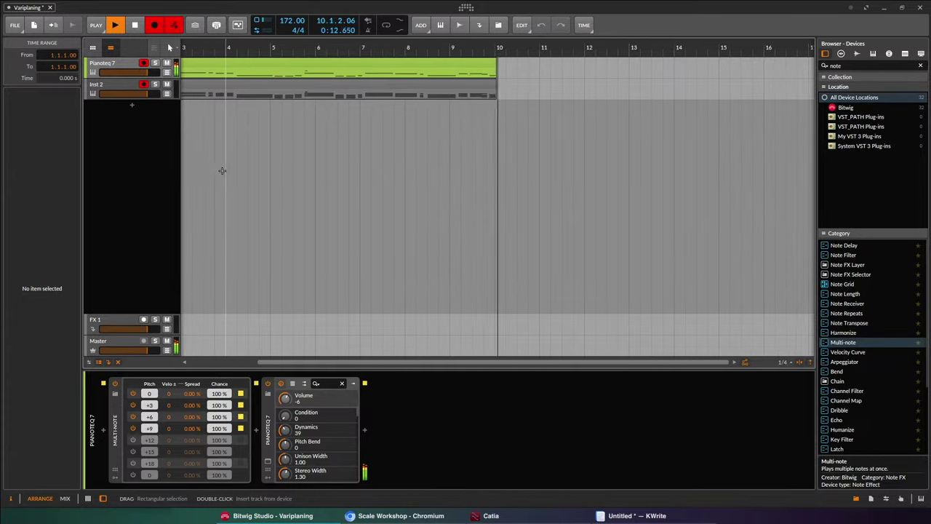
key("space")
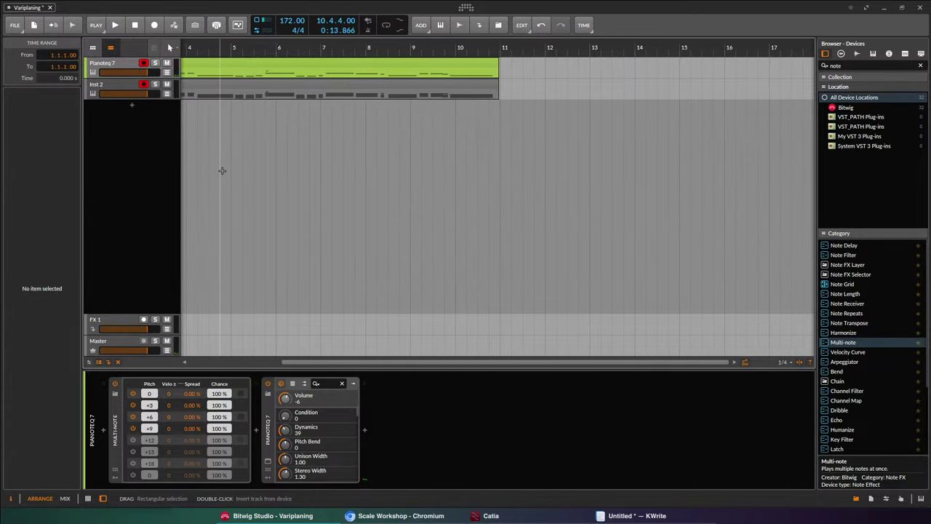
scroll(204, 156, "down", 3)
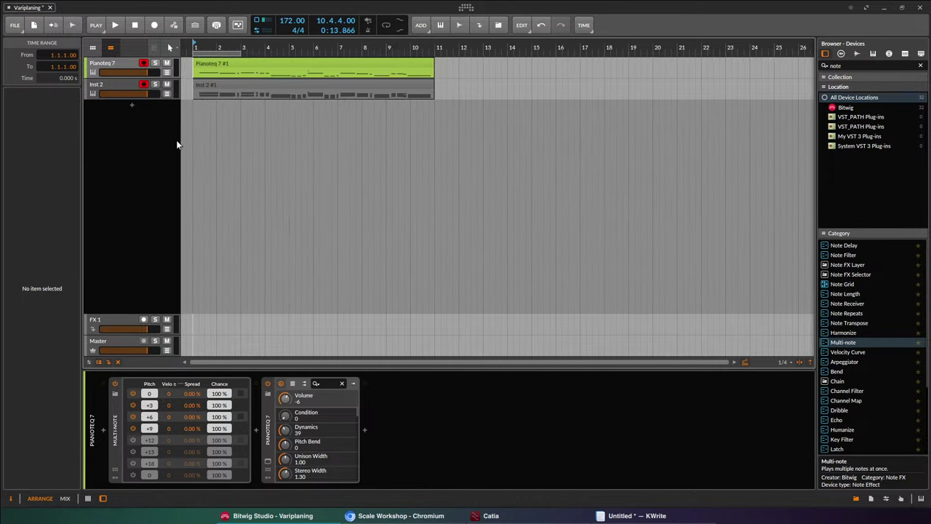
Select the recorded Inst 2 clip and change the display profile to Single Display (Small) in the settings.
left_click(241, 85)
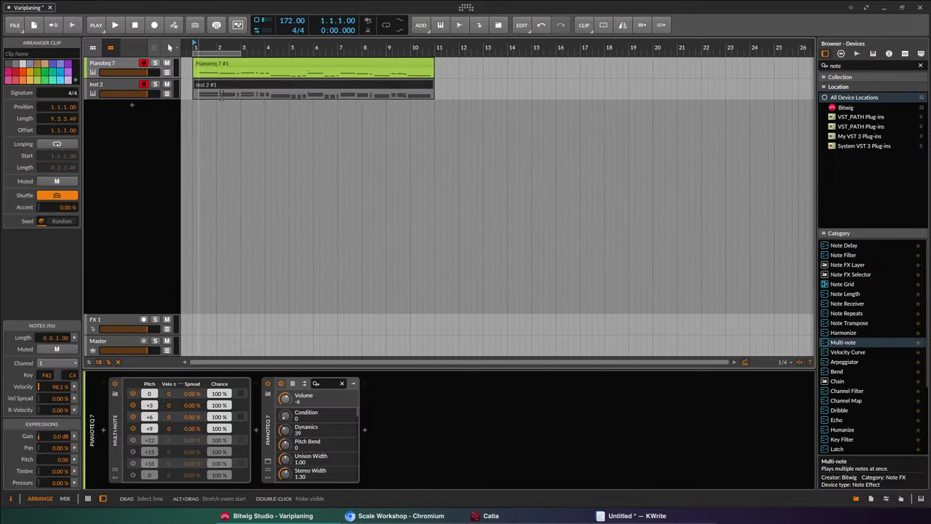
left_click(123, 416)
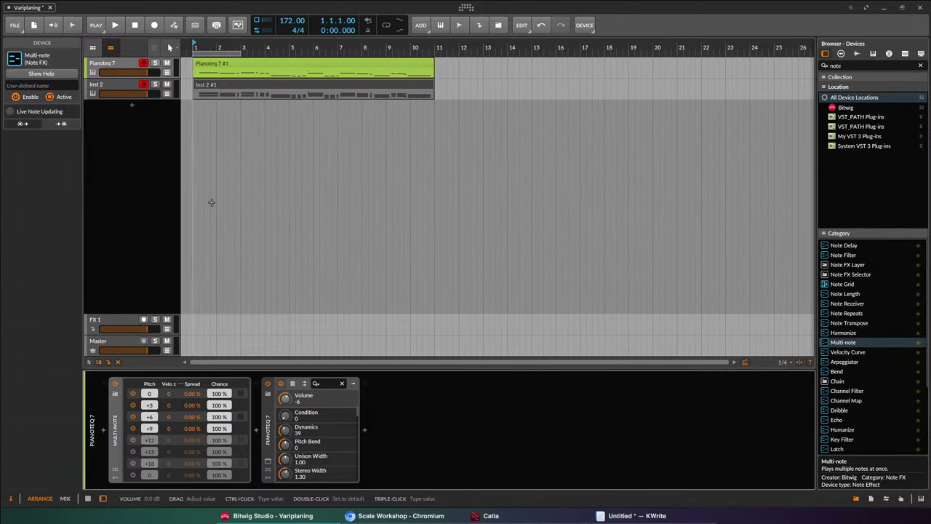
left_click(268, 82)
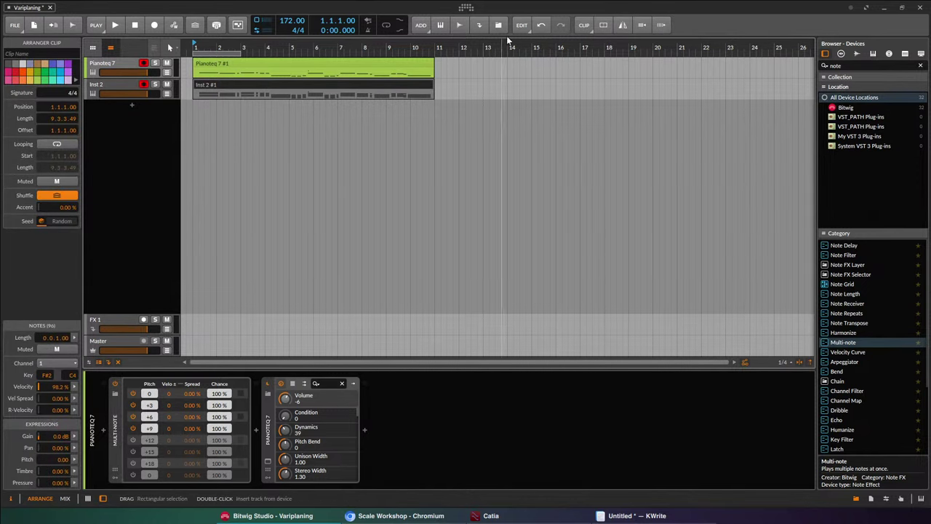
left_click(469, 9)
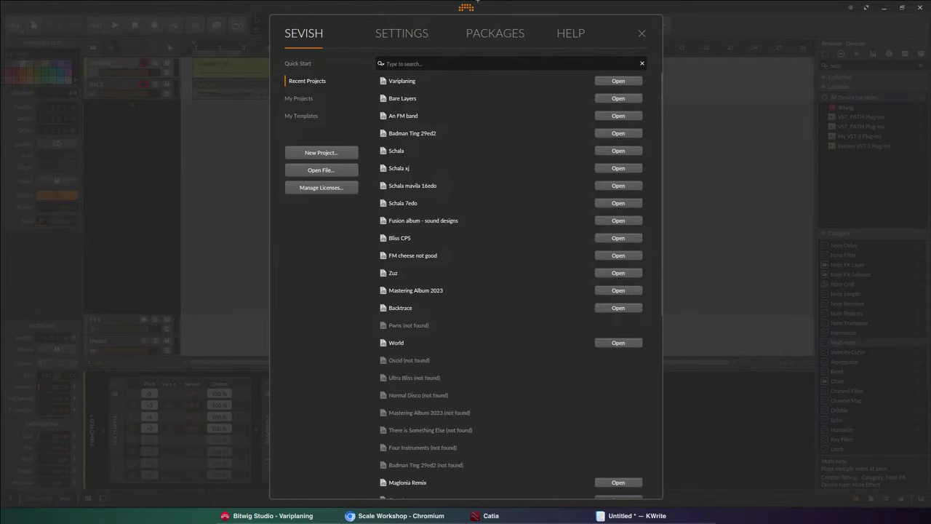
left_click(407, 34)
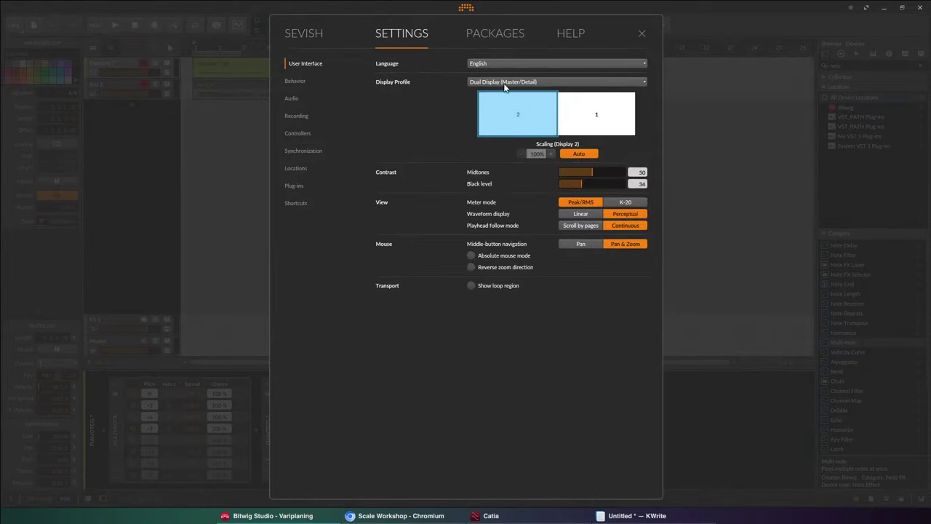
left_click(505, 83)
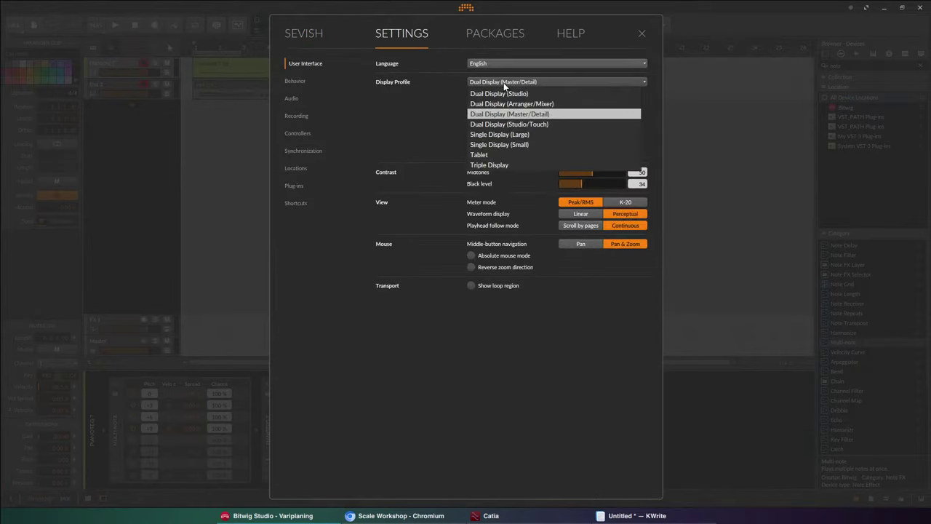
left_click(544, 144)
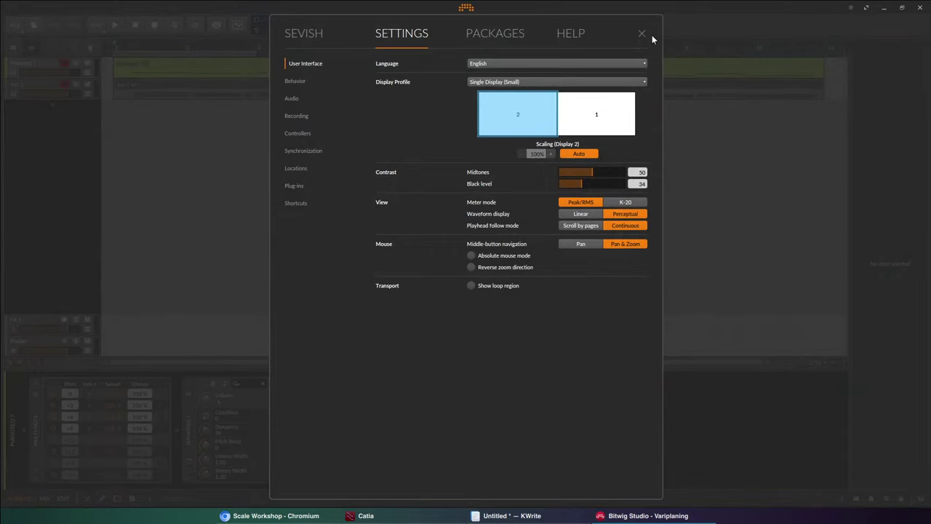
left_click(640, 34)
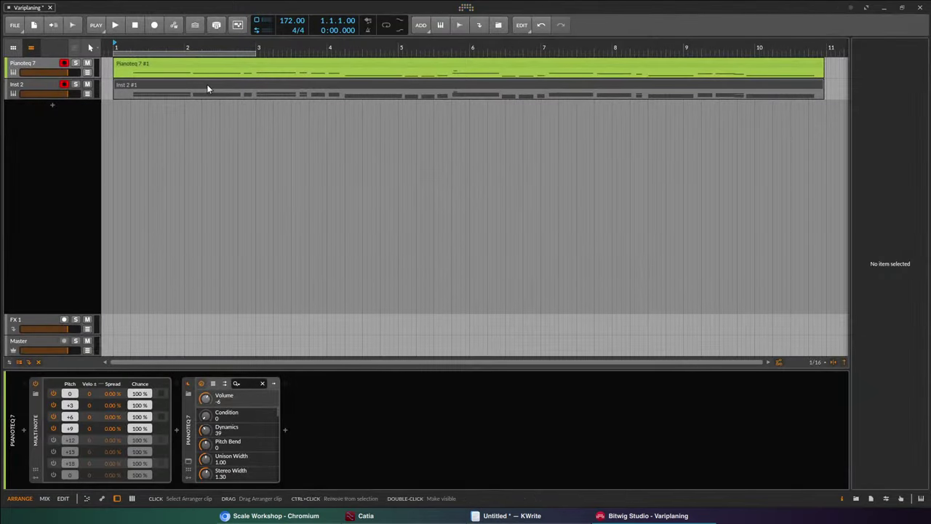
Open the Inst 2 clip in the note editor and enlarge the editor so its recorded chords show with note names.
double_click(206, 88)
left_click_drag(404, 328, 428, 88)
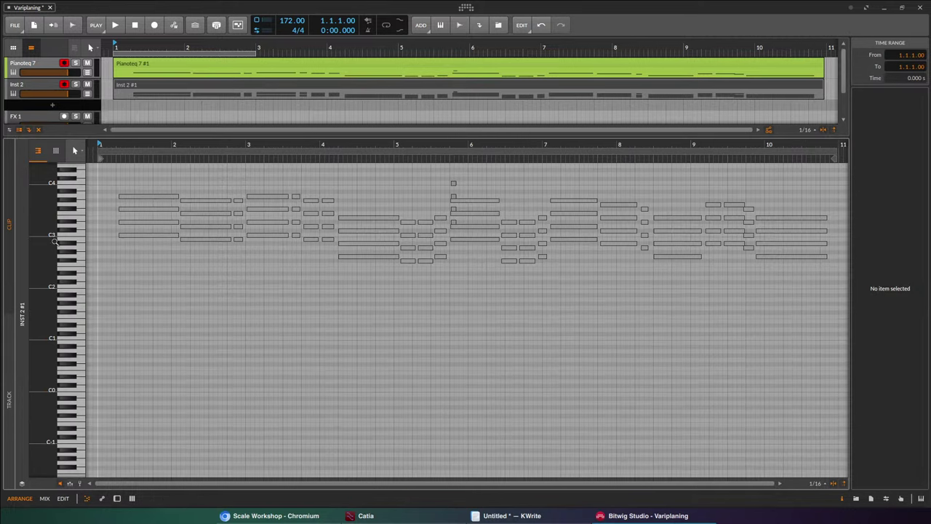
left_click_drag(61, 439, 62, 327)
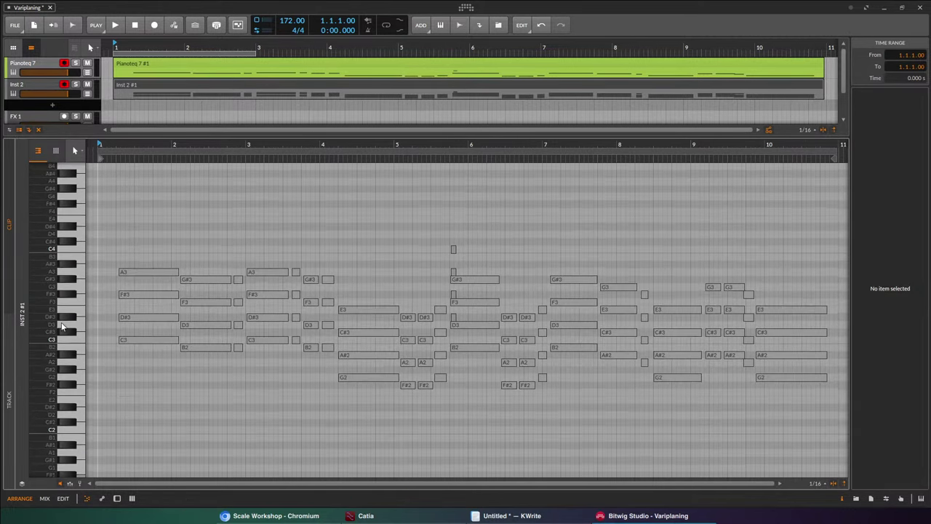
left_click_drag(334, 137, 329, 176)
scroll(472, 305, "down", 2)
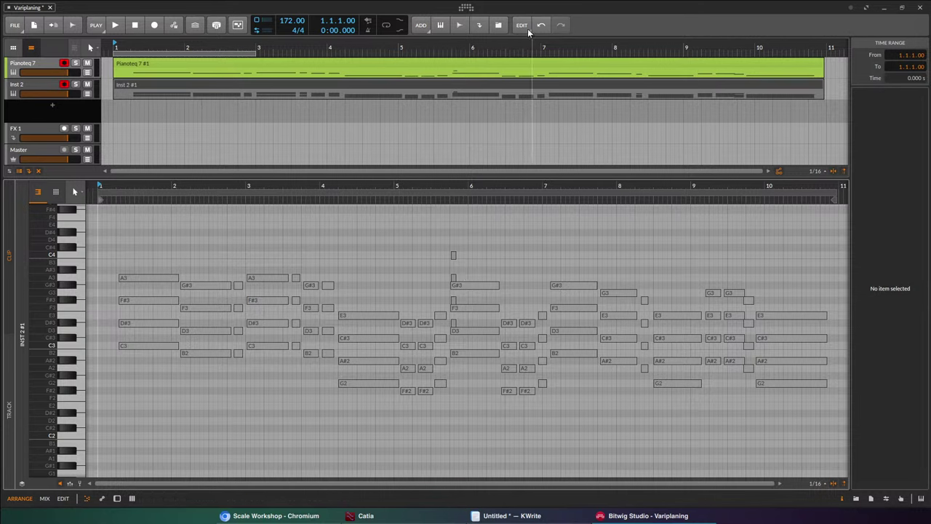
Open the Bare Layers project from the recent projects alongside the current one.
left_click(462, 8)
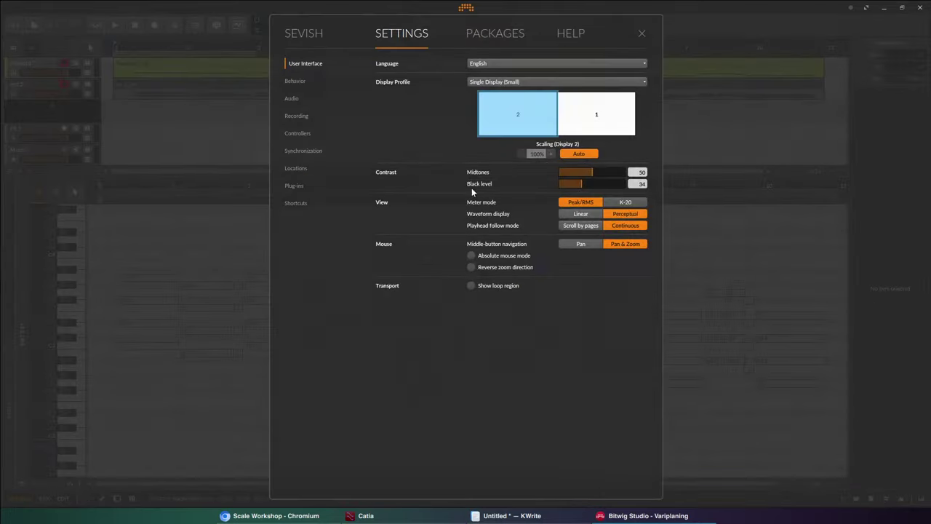
left_click(317, 33)
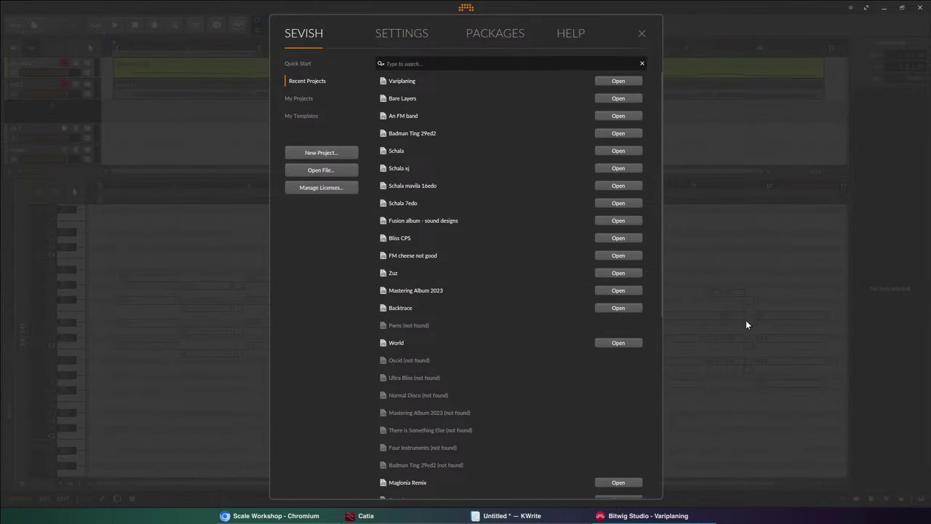
left_click(630, 100)
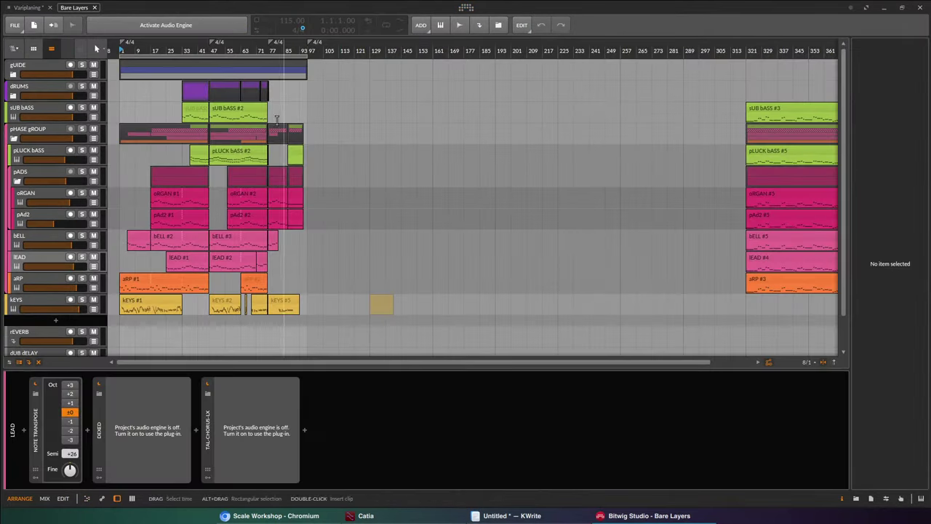
Copy the gUIDE group track from Bare Layers into the Variplaning project, above the Pianoteq 7 track.
left_click(45, 67)
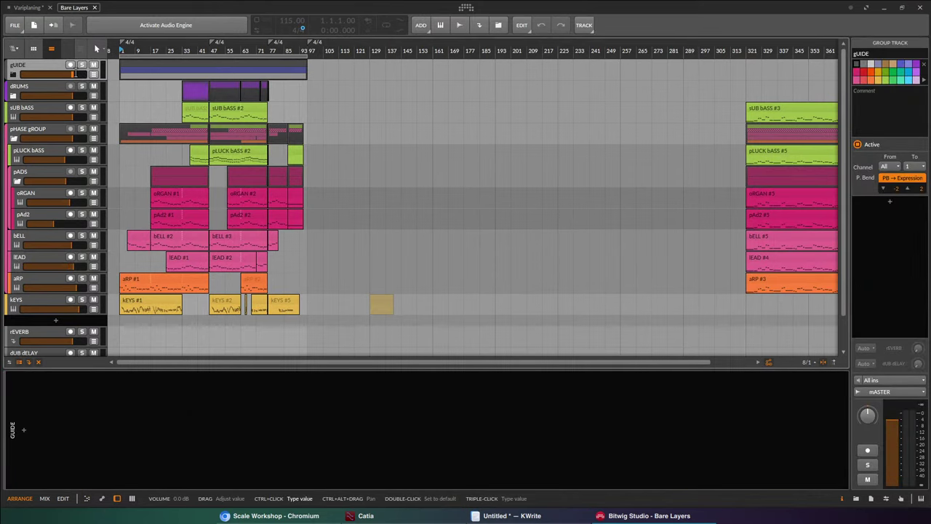
left_click(27, 8)
key("ctrl+v")
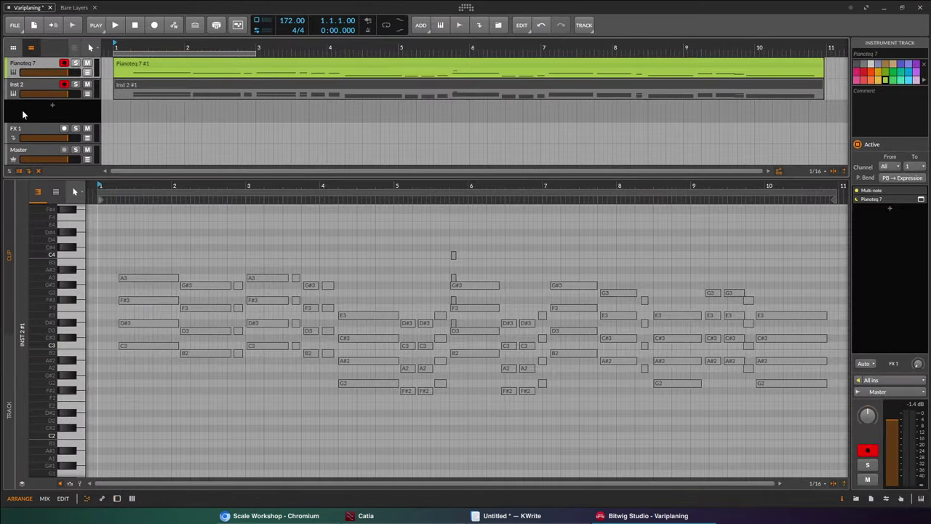
left_click_drag(33, 82, 32, 58)
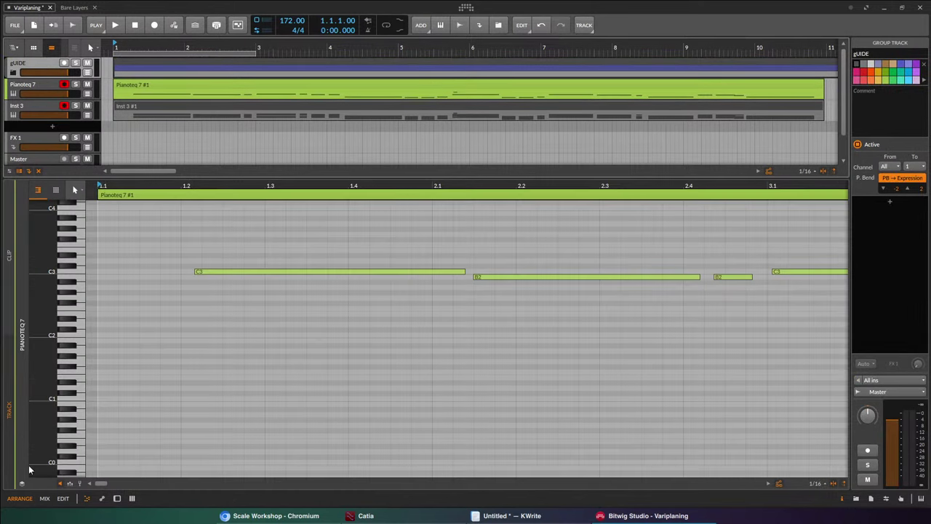
Turn on layered note editing, keeping the blackwood[10] layer and both Guide layers visible and locked.
left_click(23, 484)
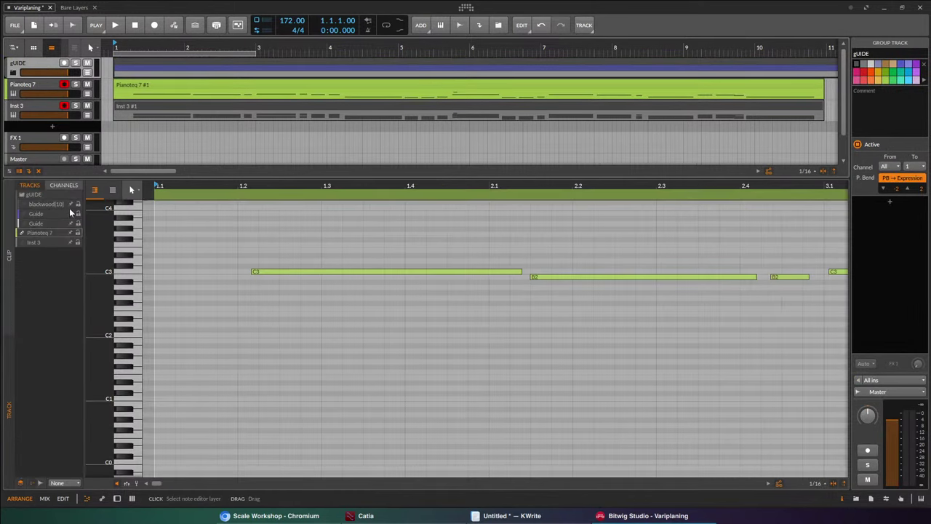
left_click(72, 205)
left_click(72, 216)
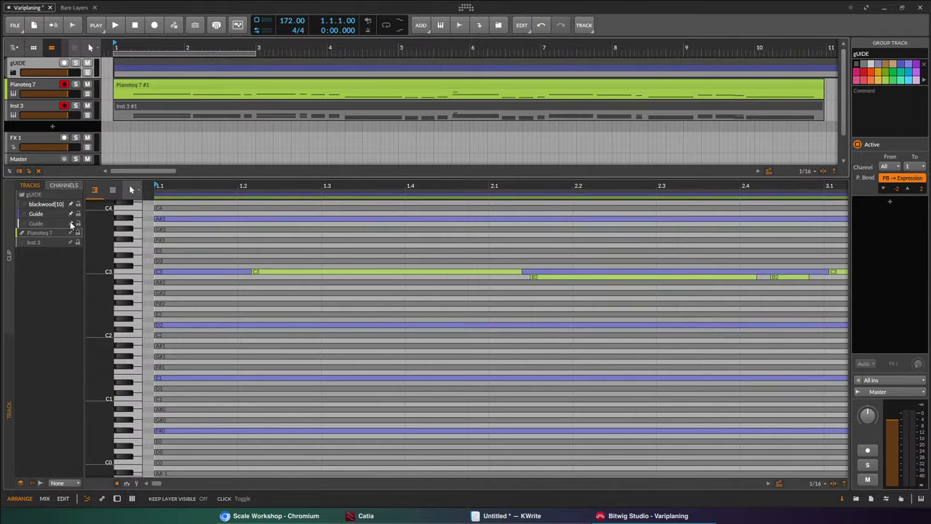
left_click(70, 223)
left_click(78, 203)
left_click(76, 213)
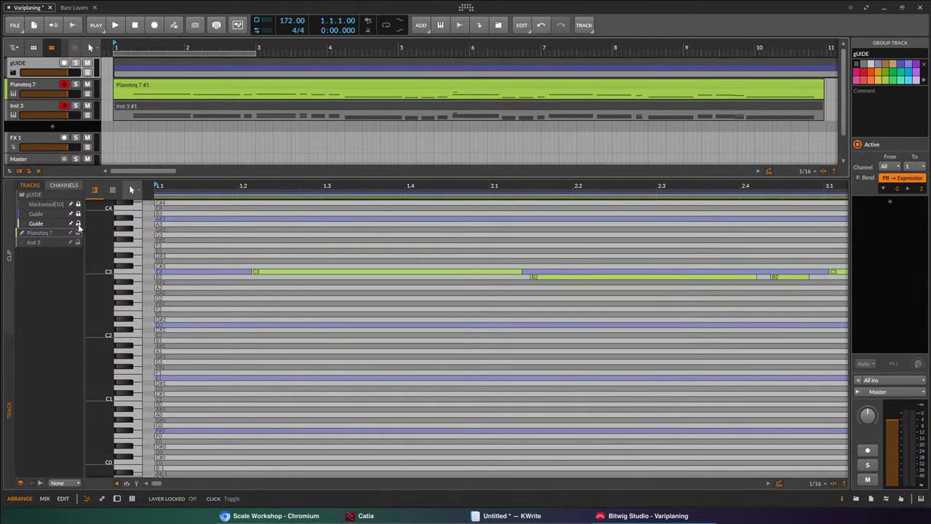
Enlarge the note editor and make Inst 3 the edited layer over the guide notes.
left_click_drag(123, 270, 147, 317)
left_click_drag(438, 176, 440, 136)
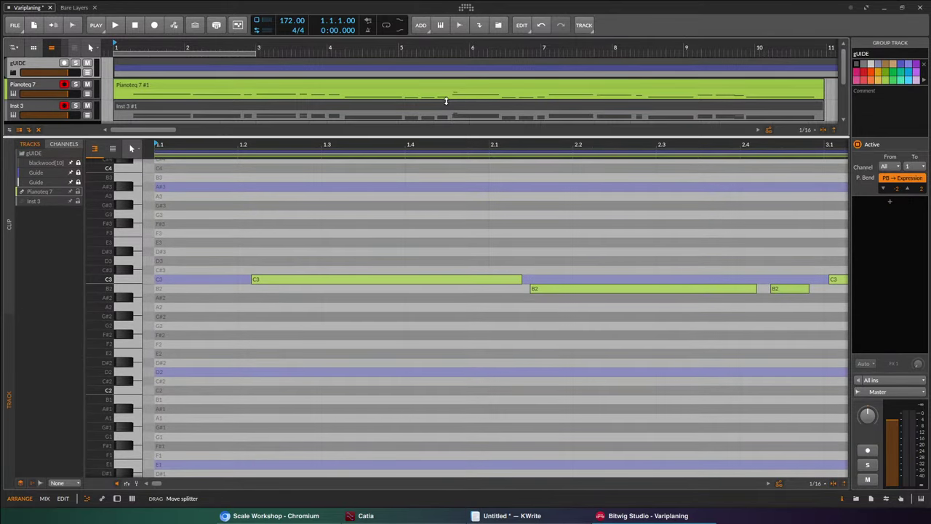
left_click_drag(138, 245, 141, 260)
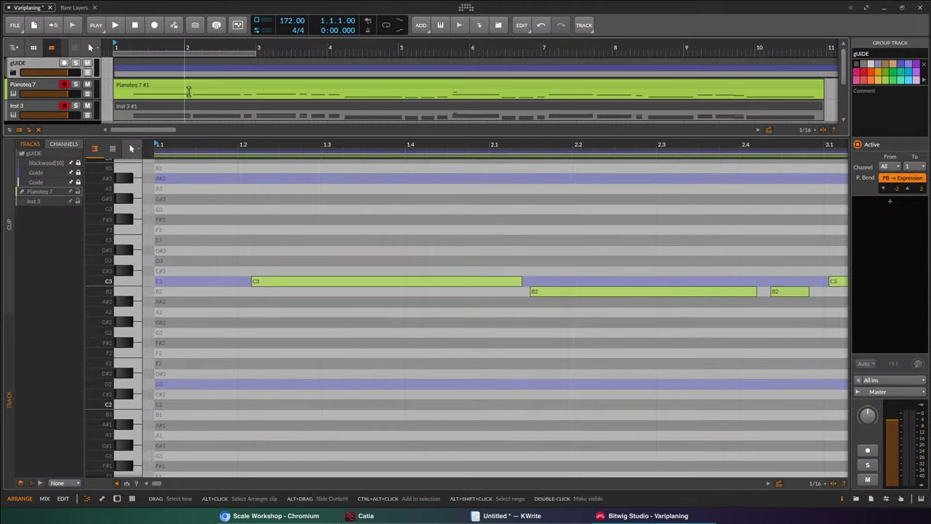
left_click(38, 201)
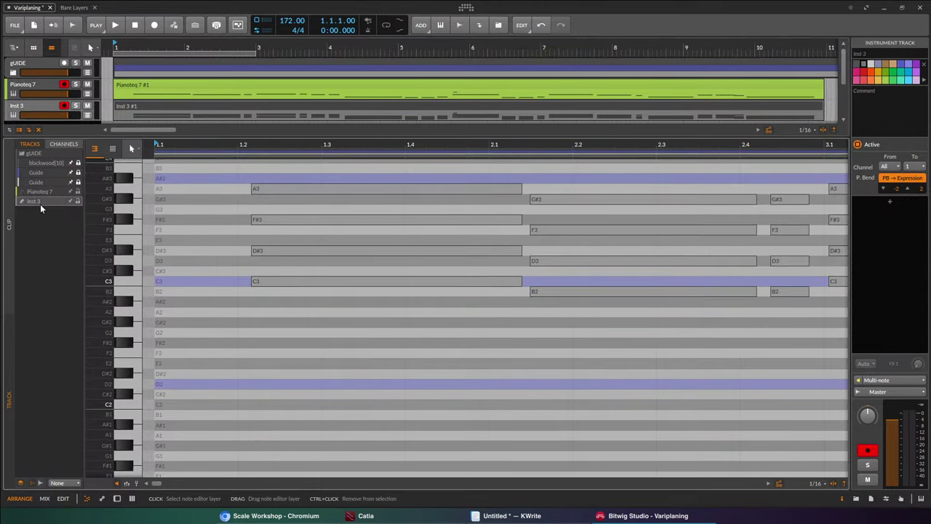
Colour the Inst 3 track red so its notes stand out from the guide layers.
left_click(40, 109)
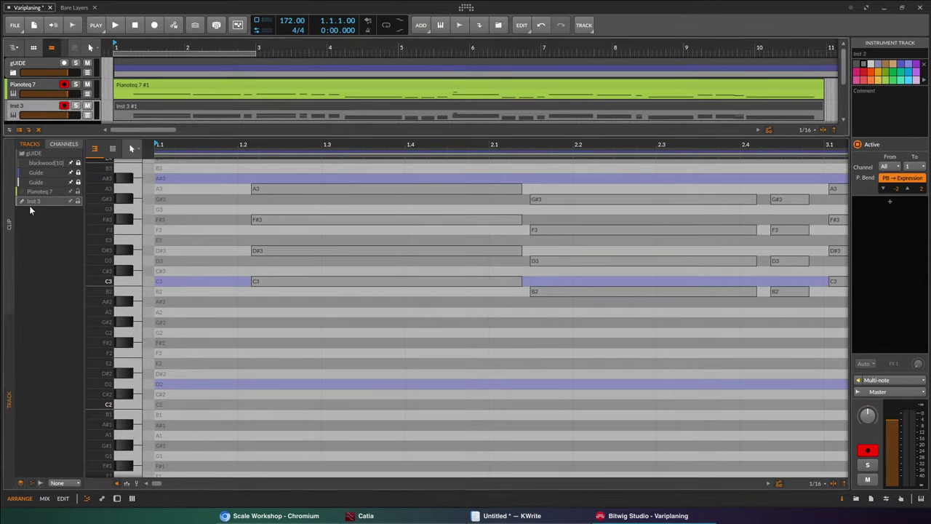
right_click(45, 109)
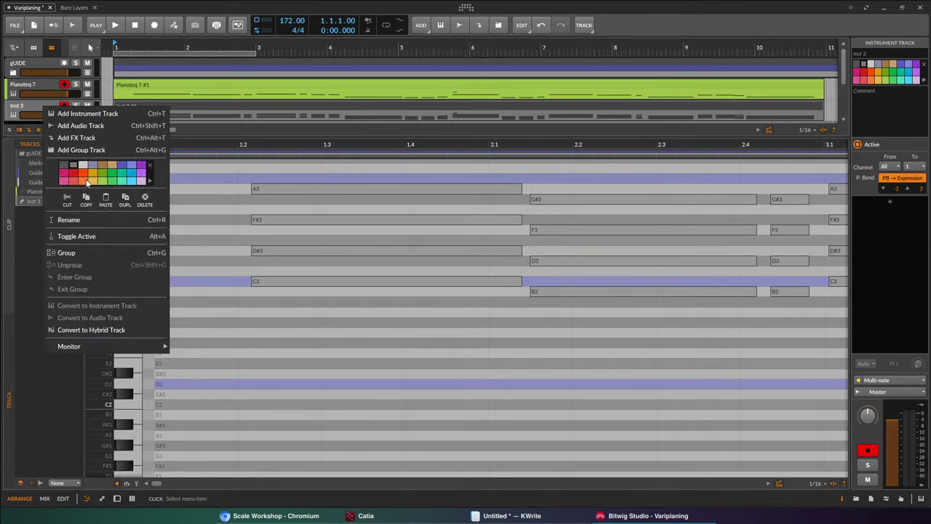
left_click(72, 175)
left_click(336, 358)
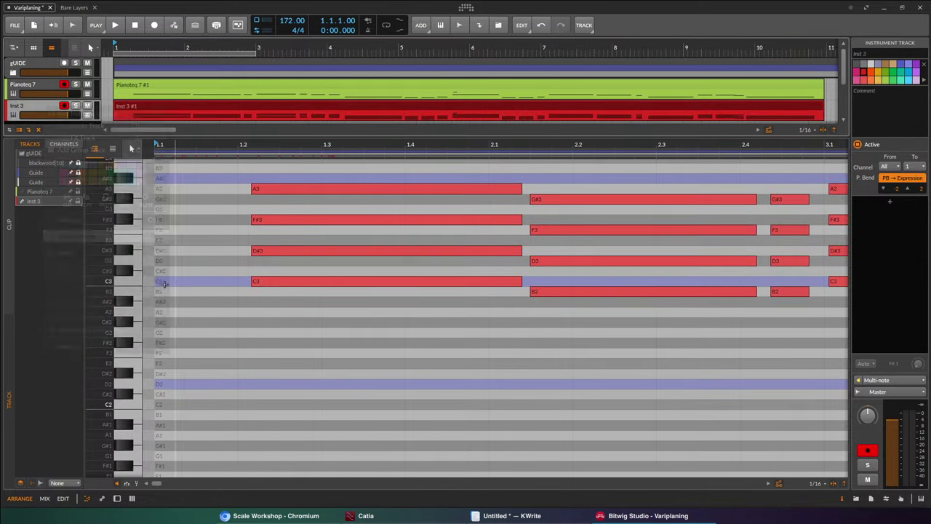
Switch off the Multi-note device on the Pianoteq 7 track and disarm recording on both instrument tracks.
scroll(116, 320, "up", 3)
scroll(117, 320, "up", 2)
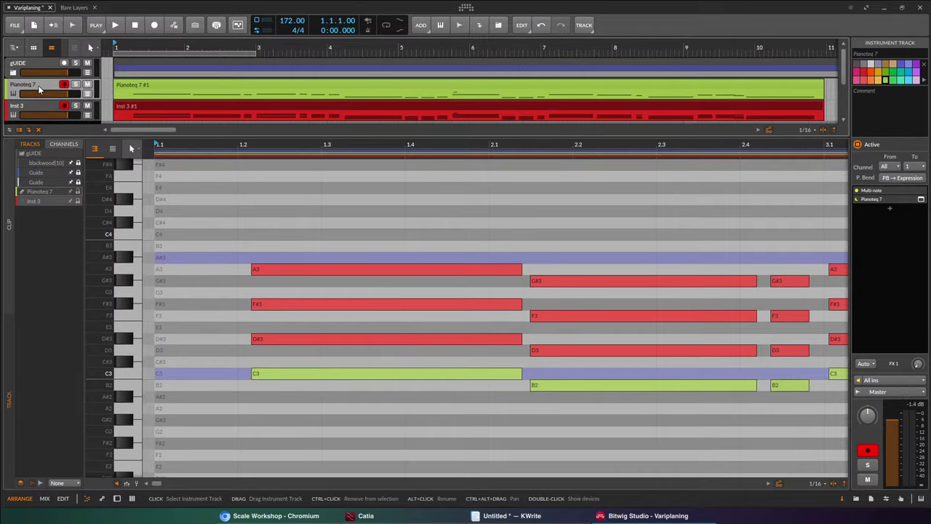
key("d")
left_click(34, 383)
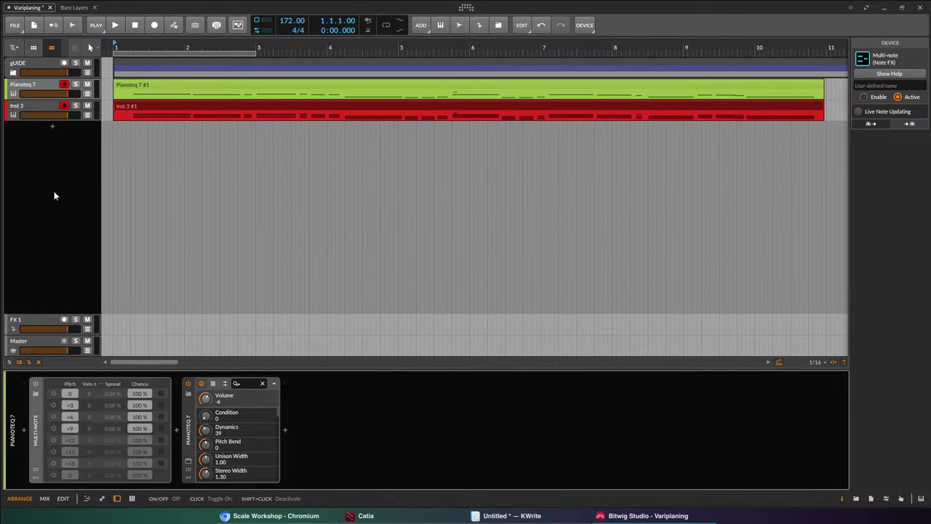
left_click(63, 107)
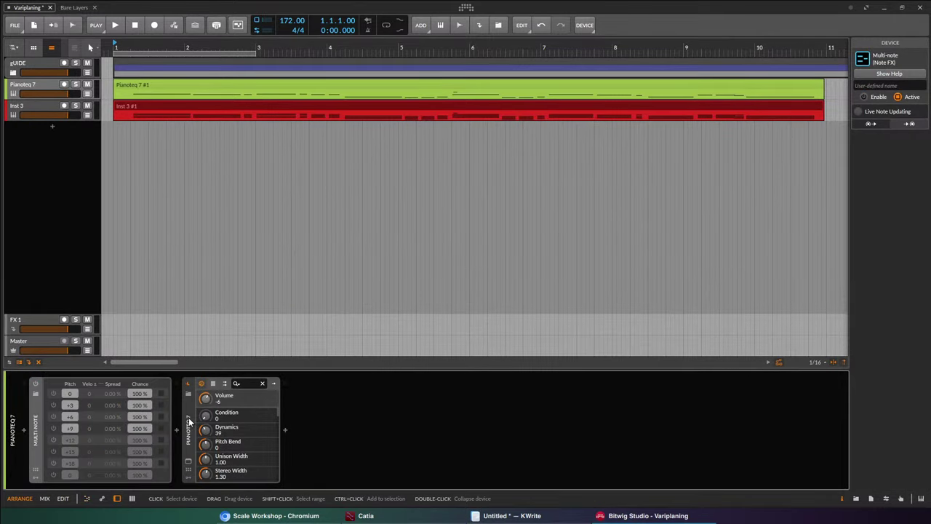
Copy the Pianoteq 7 device onto the red Inst 3 track.
left_click(192, 430)
left_click(84, 145)
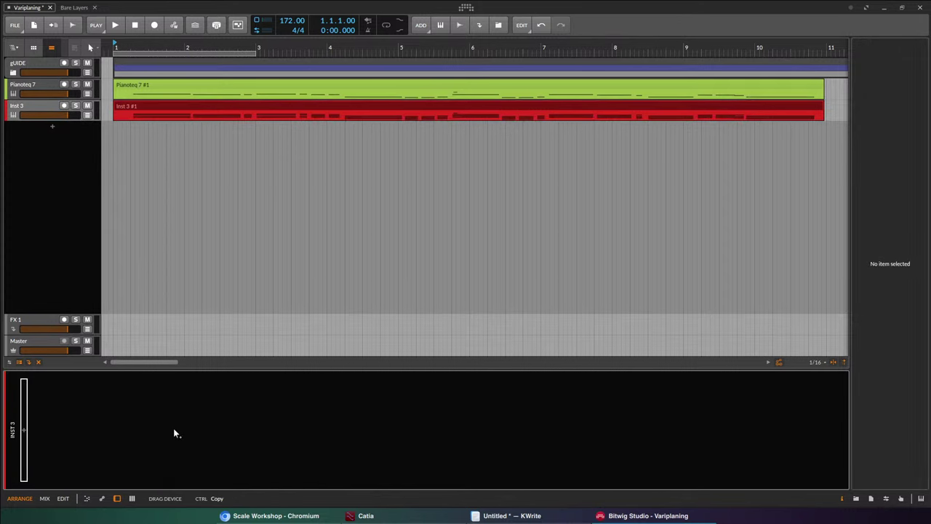
key("ctrl+v")
Compare the red track's chords with the green source notes, inspect the Multi-note device, and reopen the red clip in the note editor.
double_click(234, 106)
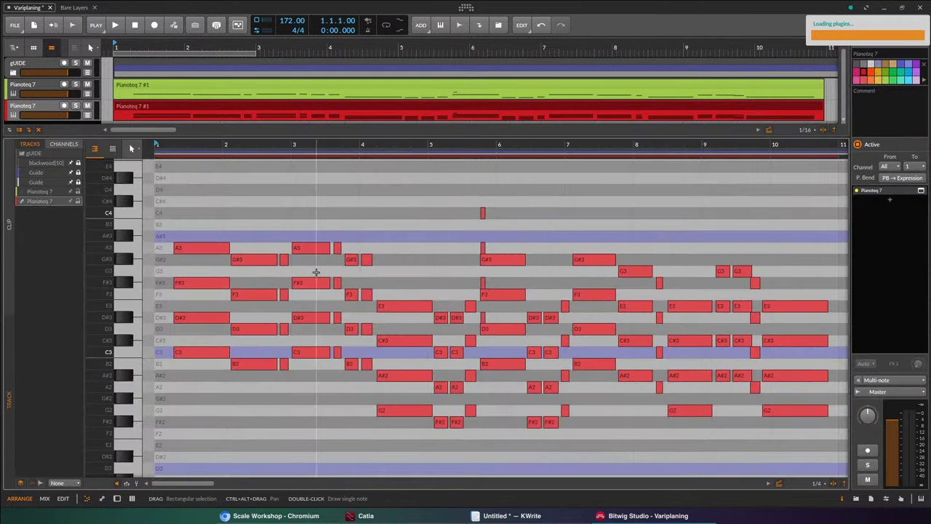
left_click(49, 93)
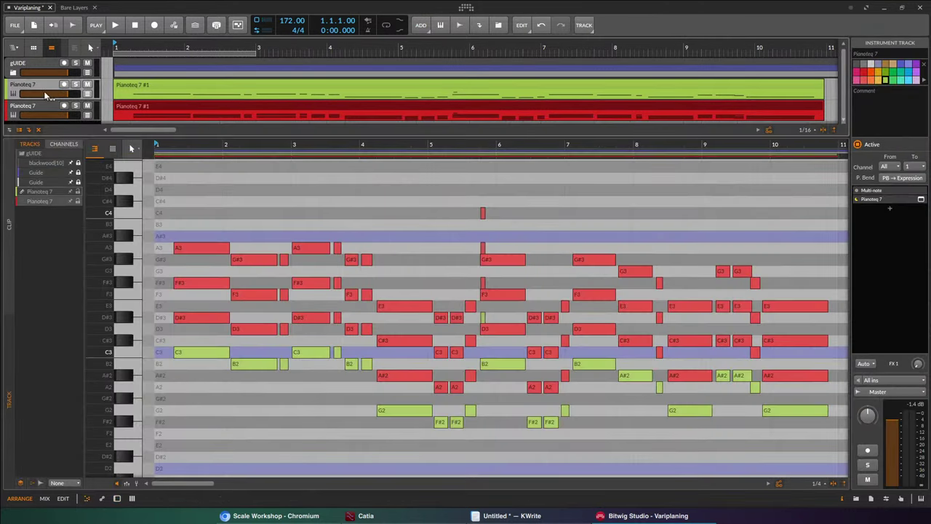
key("d")
left_click(43, 409)
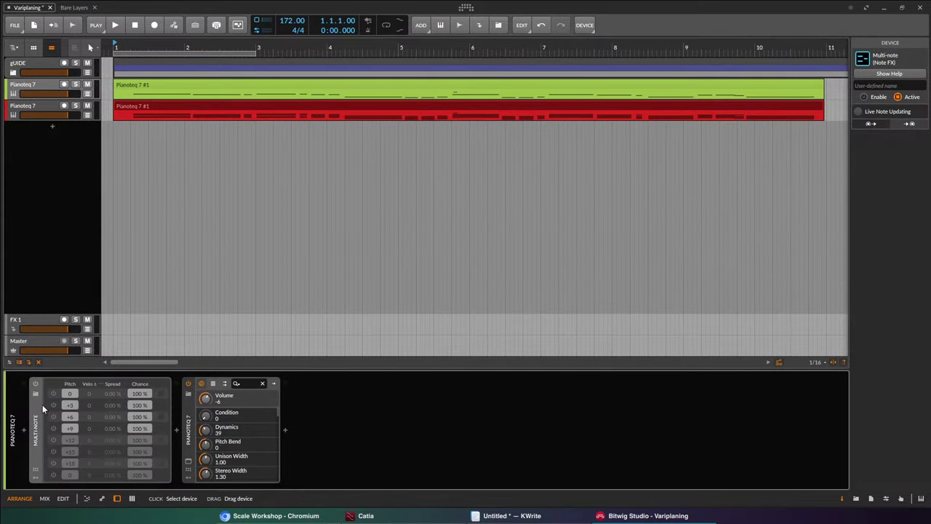
left_click(42, 108)
double_click(152, 109)
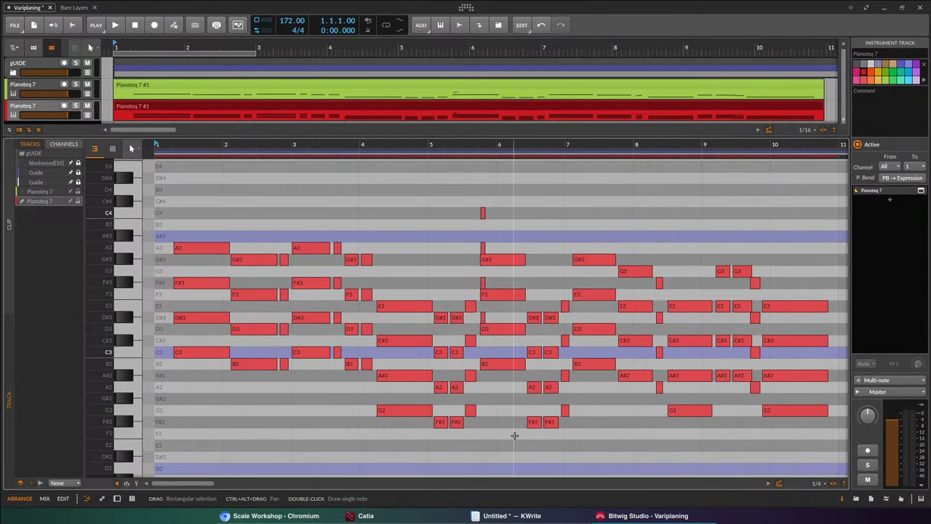
Transpose the lowest chord notes in bars 1 to 4 down an octave and up two semitones, to D2 and C#2, and audition the result.
left_click(430, 461)
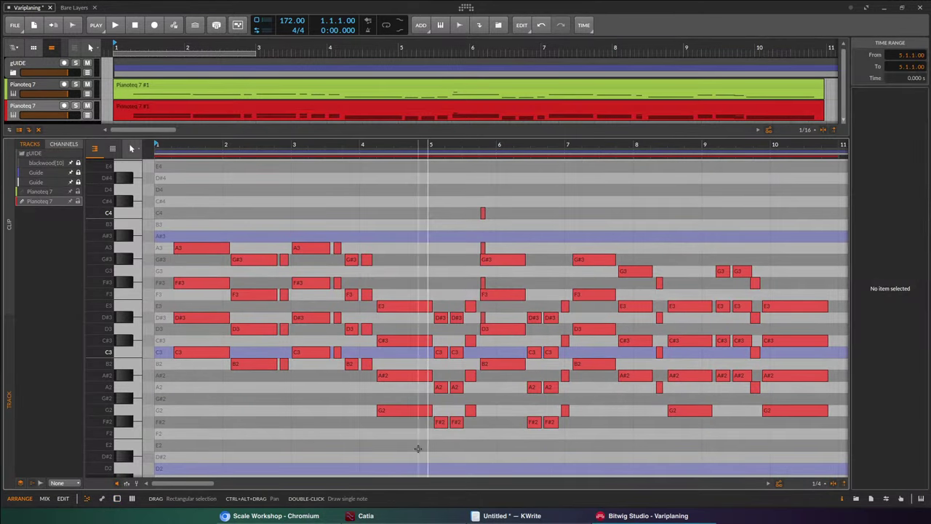
left_click_drag(418, 448, 595, 423)
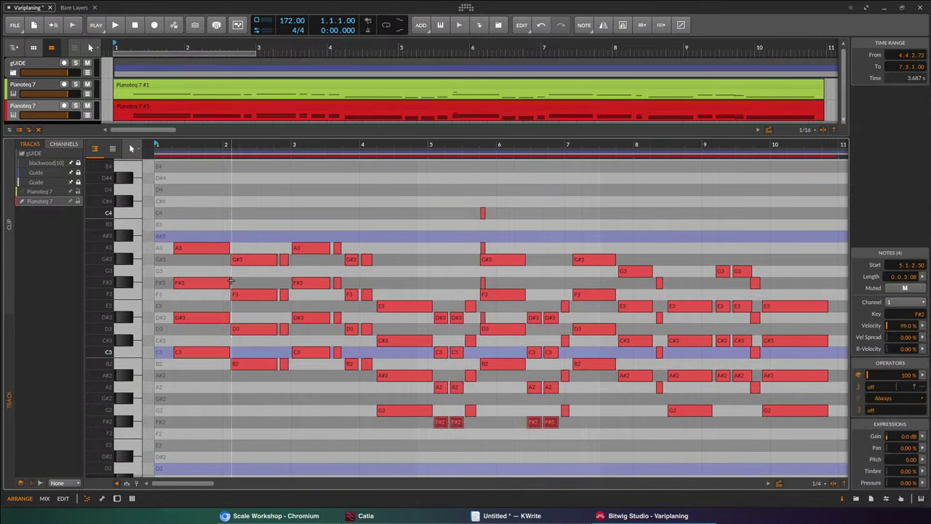
left_click_drag(186, 409, 373, 350)
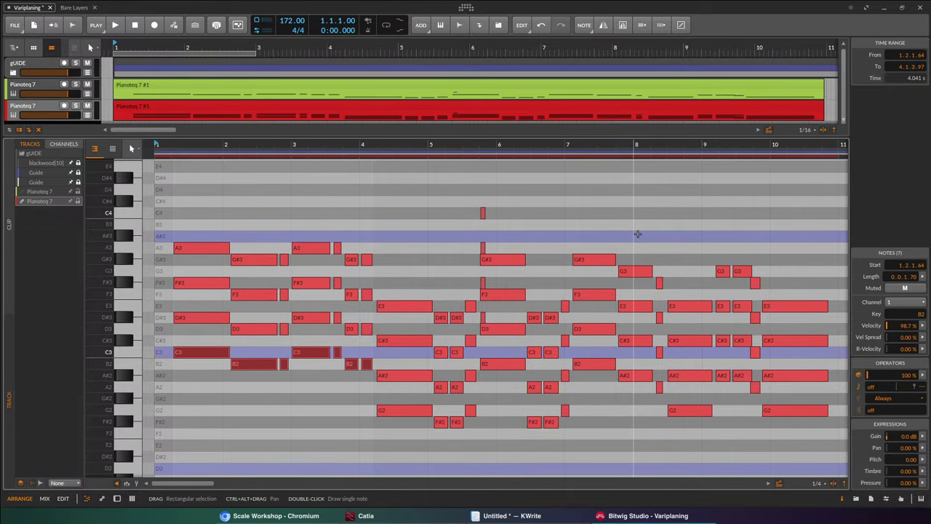
key("shift+Down")
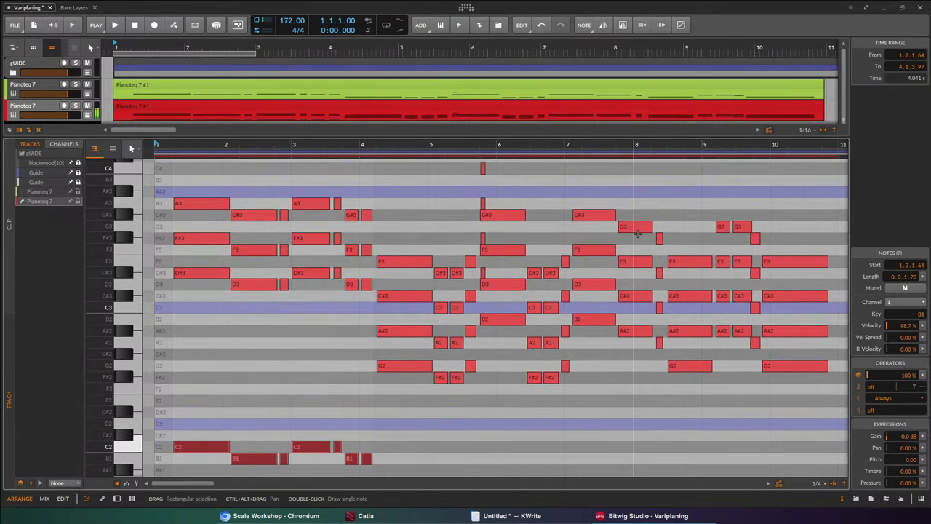
key("Up")
key("Up")
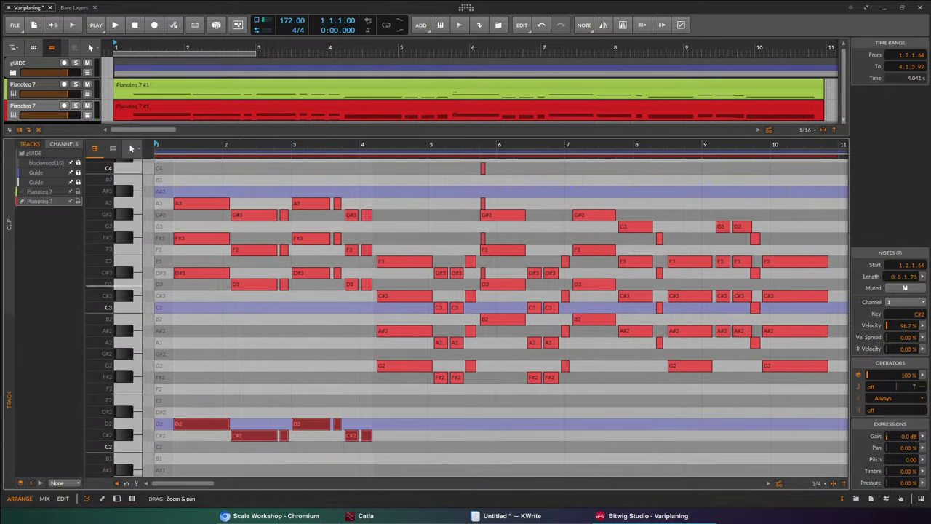
key("space")
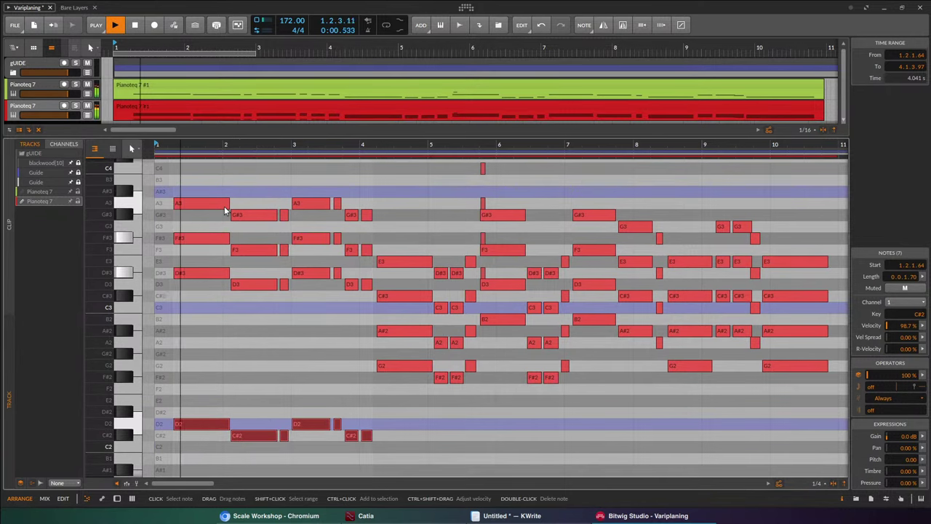
key("space")
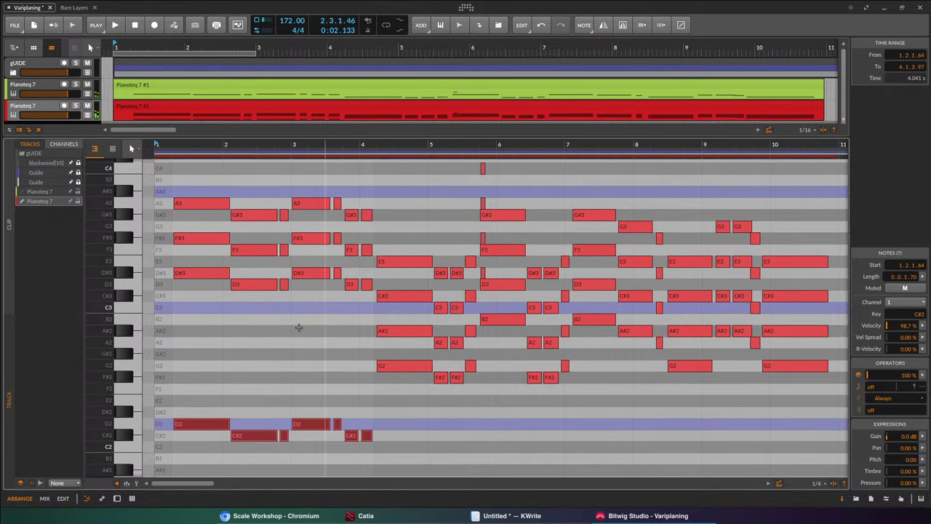
Transpose the F#3 and F3 chord notes in bars 1 to 4 down to G#2 and G2.
left_click_drag(202, 258, 373, 233)
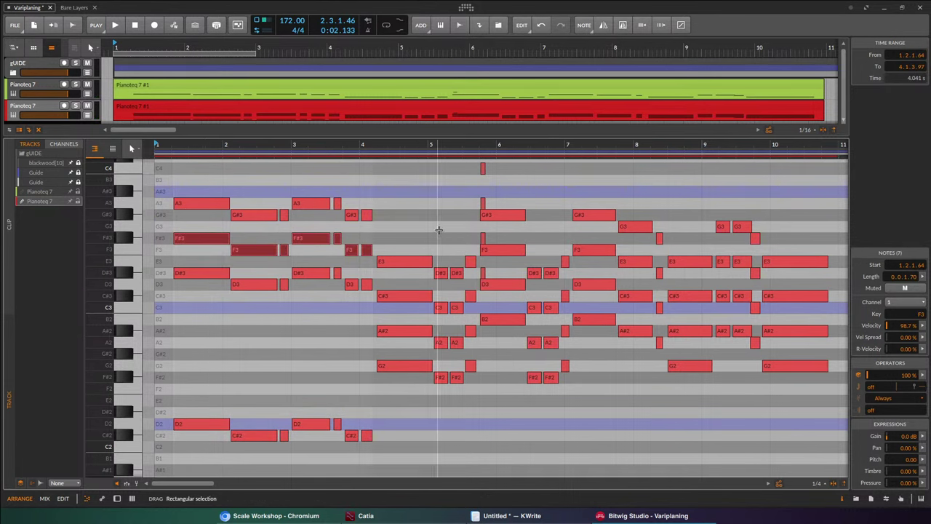
key("shift+Down")
key("Up")
key("Up")
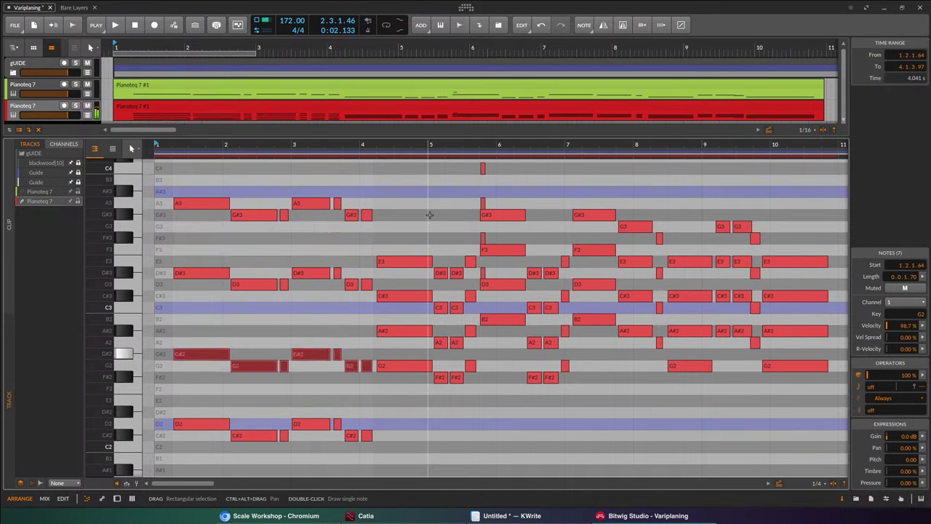
left_click_drag(206, 386, 371, 373)
left_click(375, 408)
left_click_drag(356, 363, 316, 354)
left_click(440, 415)
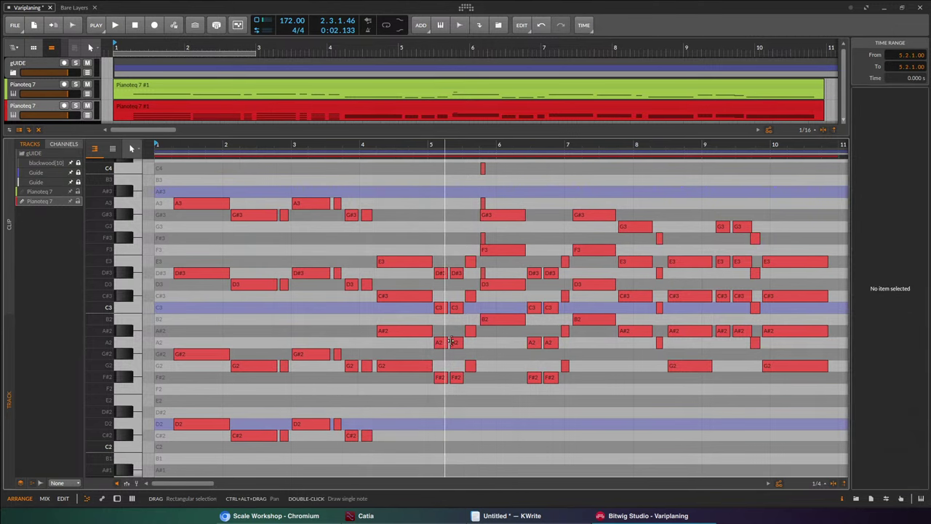
Transpose the A#2 and A2 chord notes in bars 4 and 5 up to G#3 and G3.
left_click_drag(377, 324, 489, 348)
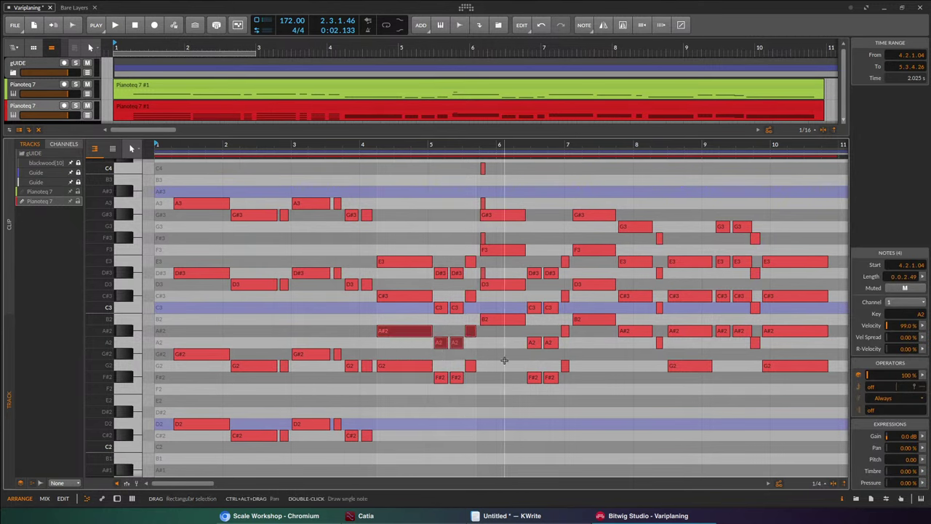
key("shift+Up")
key("Down")
key("Down")
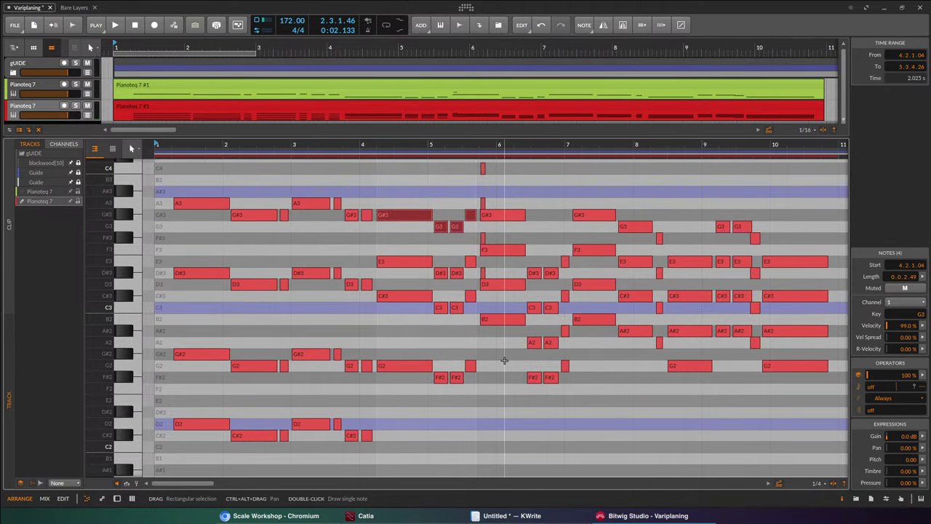
Check the device chains of the green and red Pianoteq tracks and reopen the red clip in the note editor.
scroll(502, 361, "up", 2)
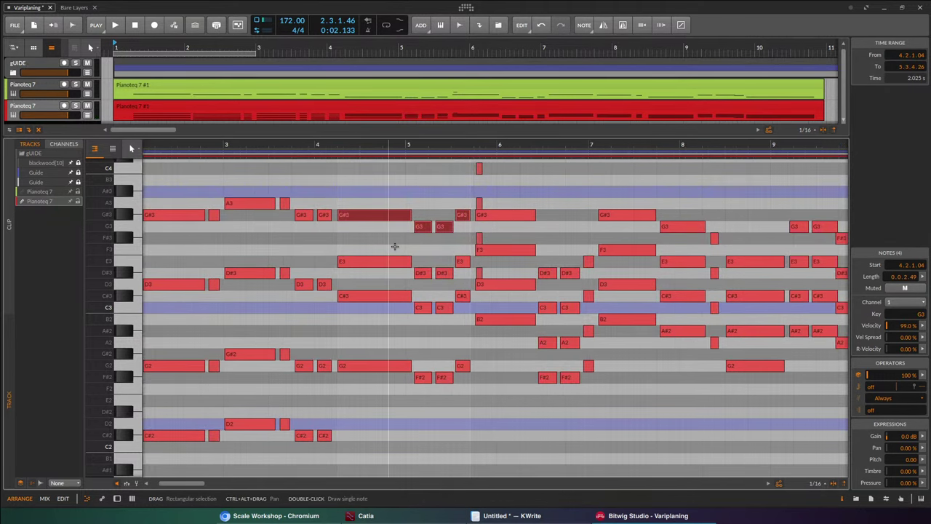
left_click_drag(324, 148, 418, 148)
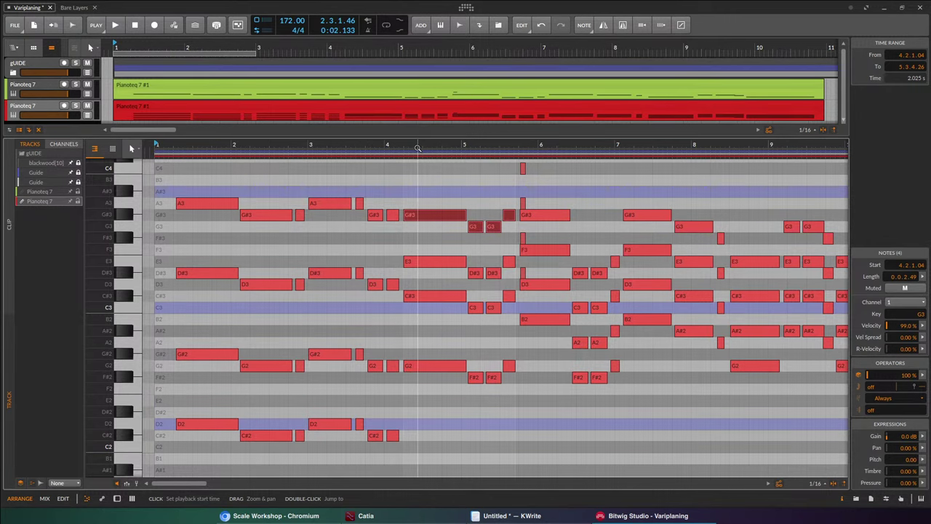
key("d")
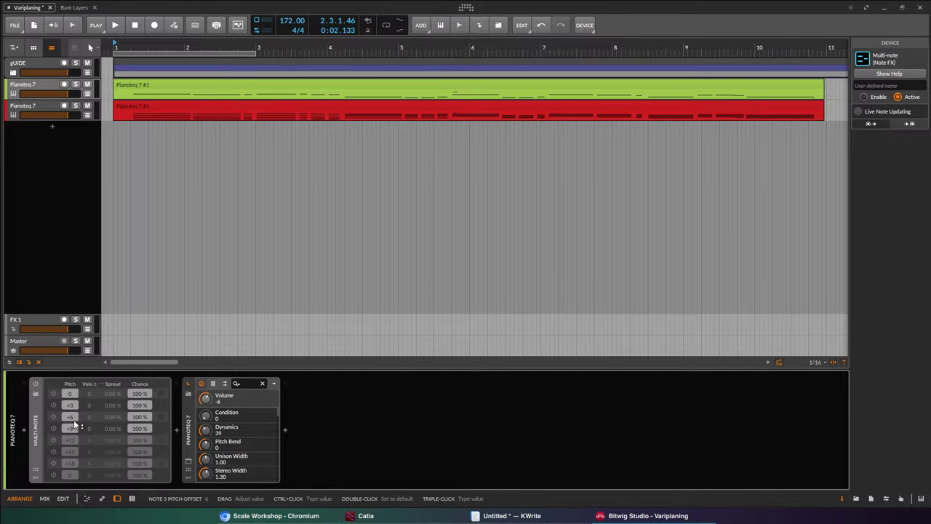
left_click(188, 436)
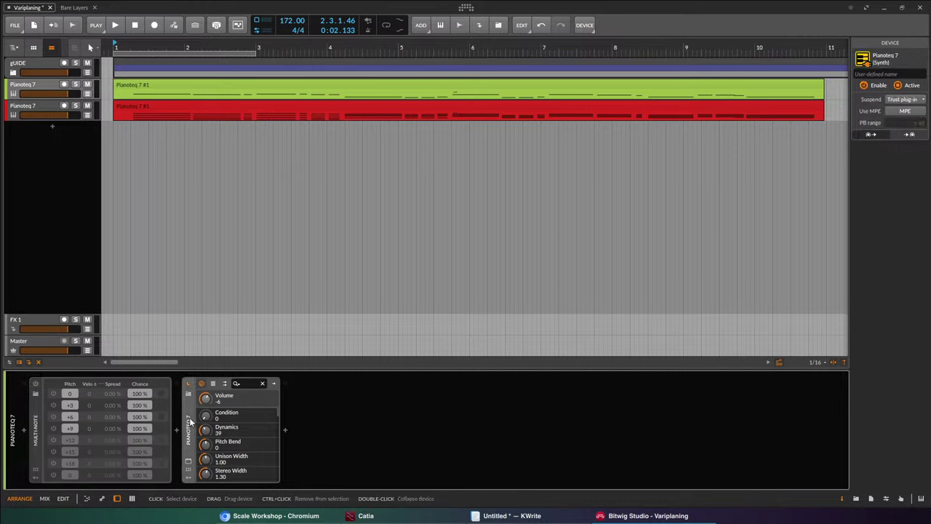
key("Delete")
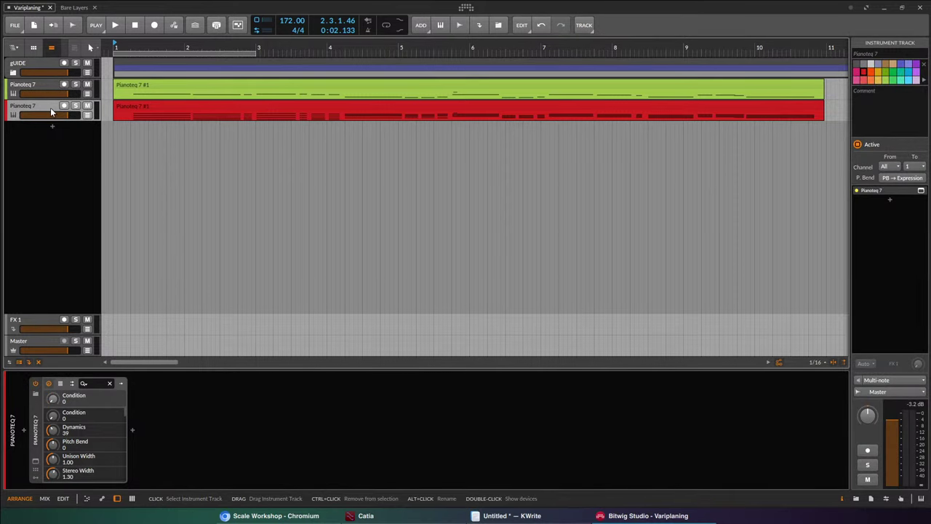
left_click(36, 429)
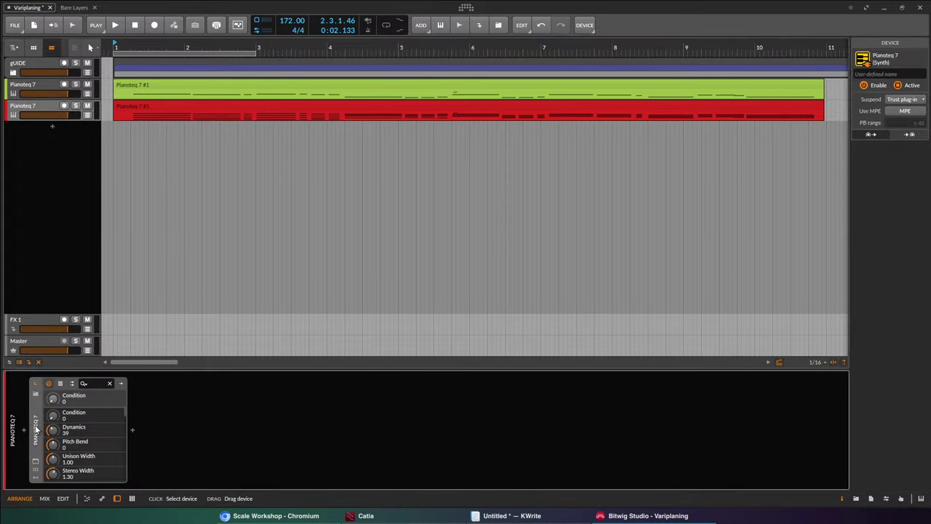
double_click(228, 108)
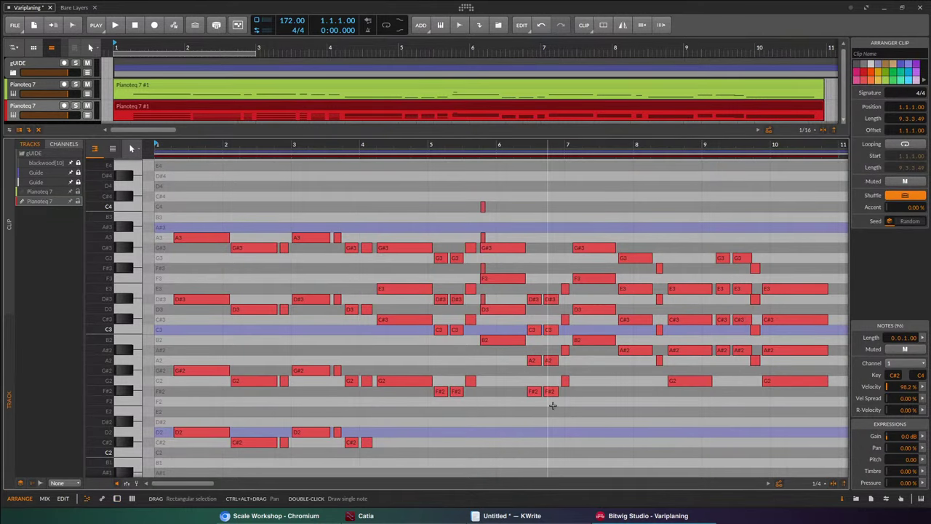
Delete the stray very short C4, A3, F#3 and D#3 notes at the end of bar 5.
left_click(486, 220)
left_click_drag(485, 220, 491, 240)
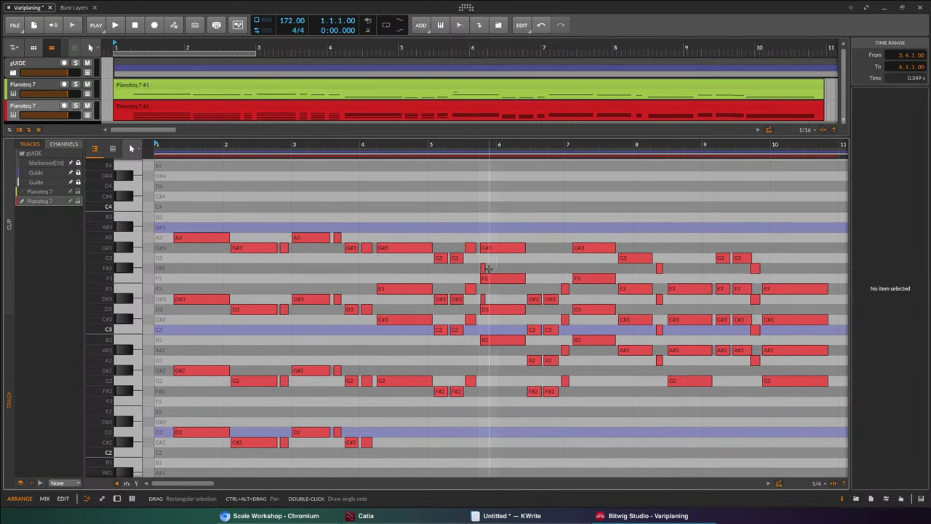
left_click(482, 299)
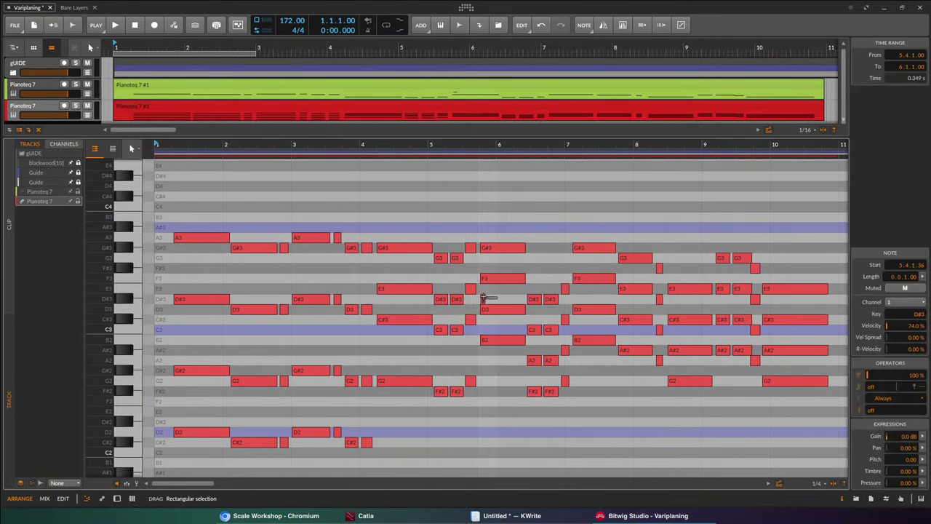
key("Delete")
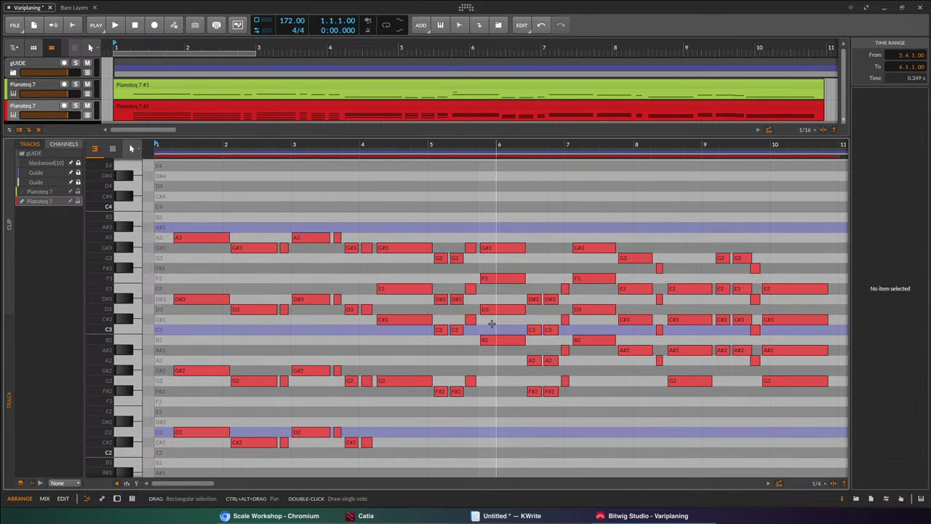
Try the E3 and D#3 chord notes in bars 4 and 5 at F#2/F2, F#3/F3 and D4/C#4, and return them to E3 and D#3.
left_click(509, 309)
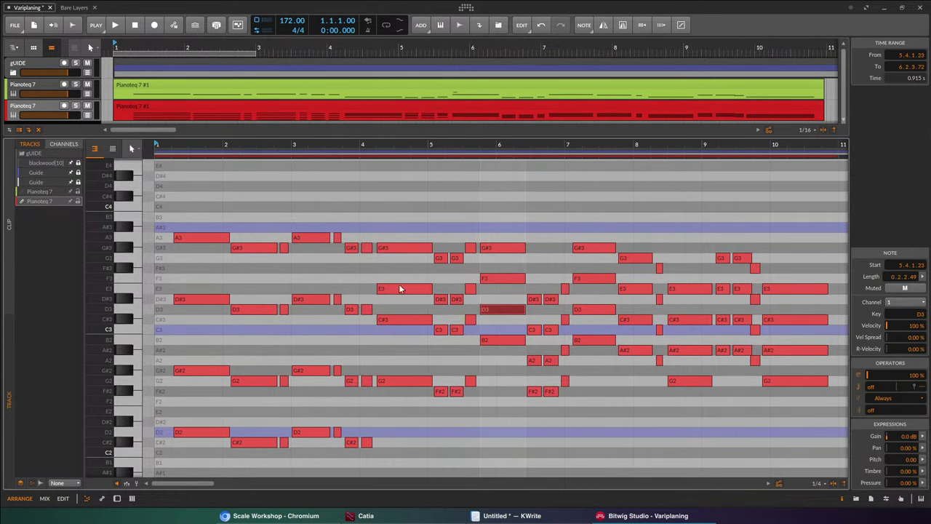
left_click_drag(398, 275, 474, 306)
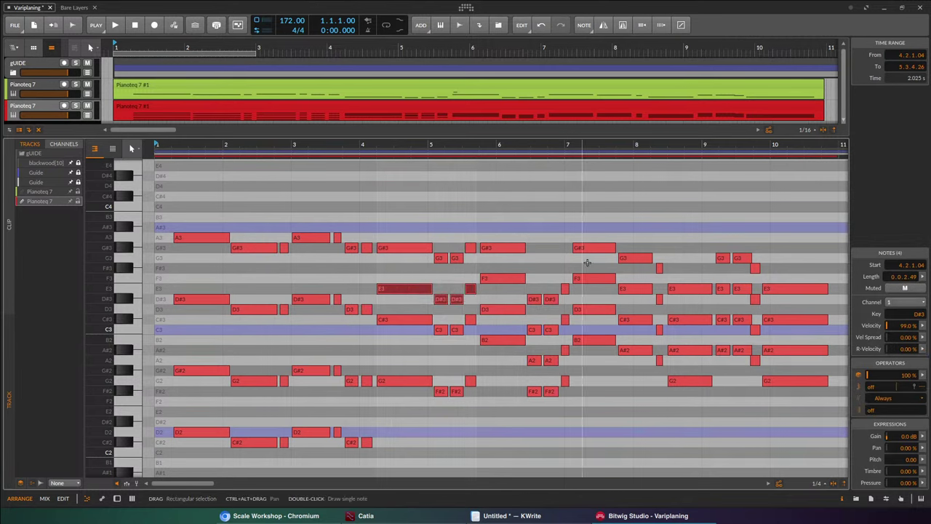
key("shift+Down")
key("Up")
key("Up")
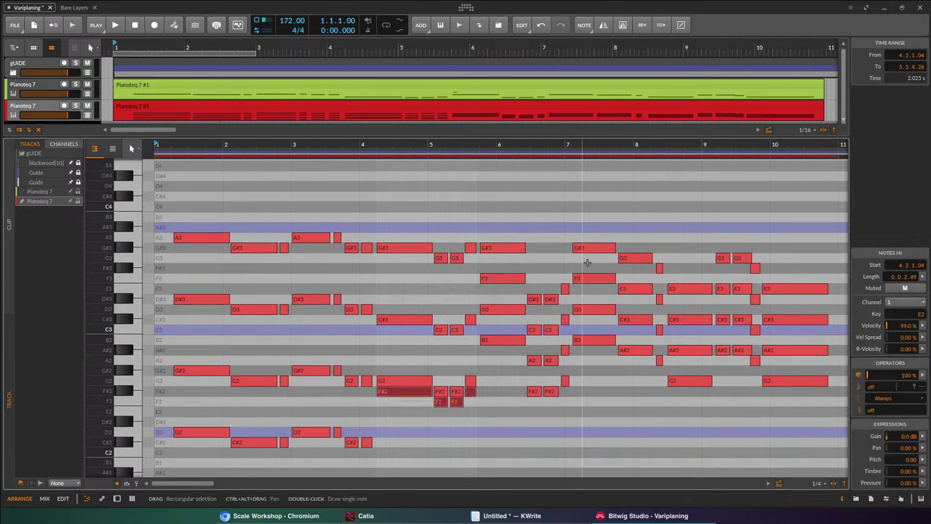
key("shift+Up")
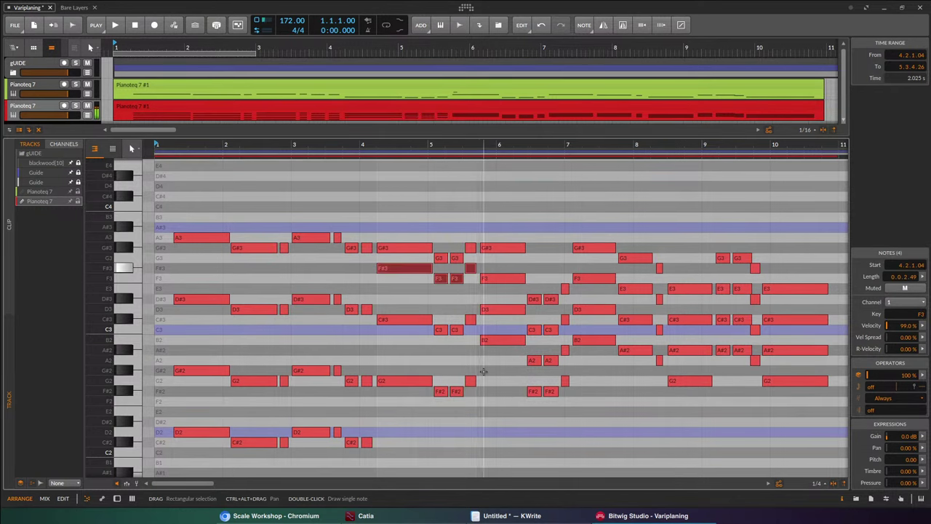
key("Down")
key("Down")
key("shift+Up")
key("Down")
key("Down")
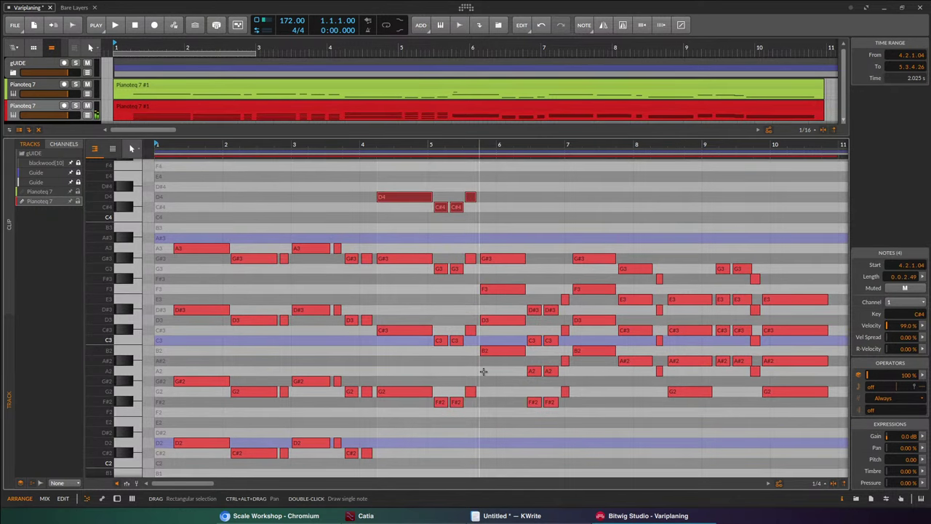
key("shift+Down")
key("Up")
key("Up")
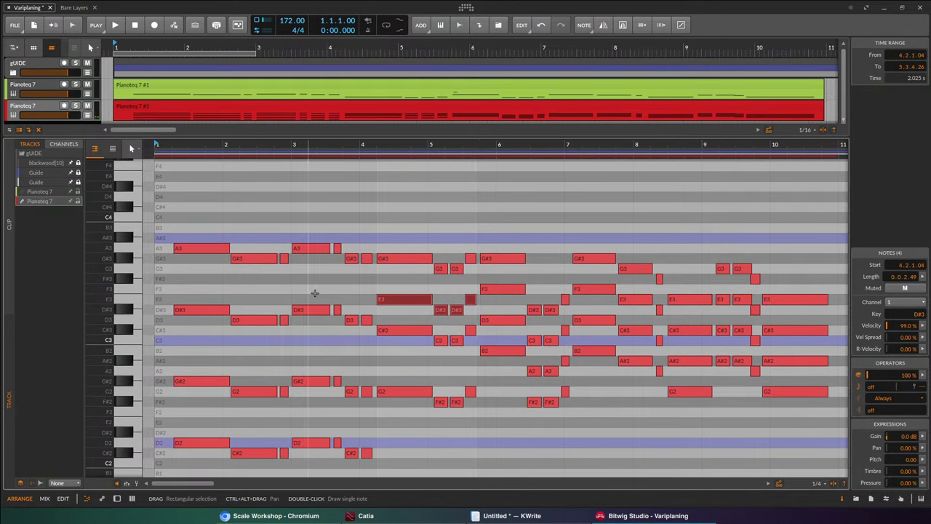
Play back the chords, transpose the F#2 and A2 notes in bar 6 up to E3 and G3, and audition the result.
key("space")
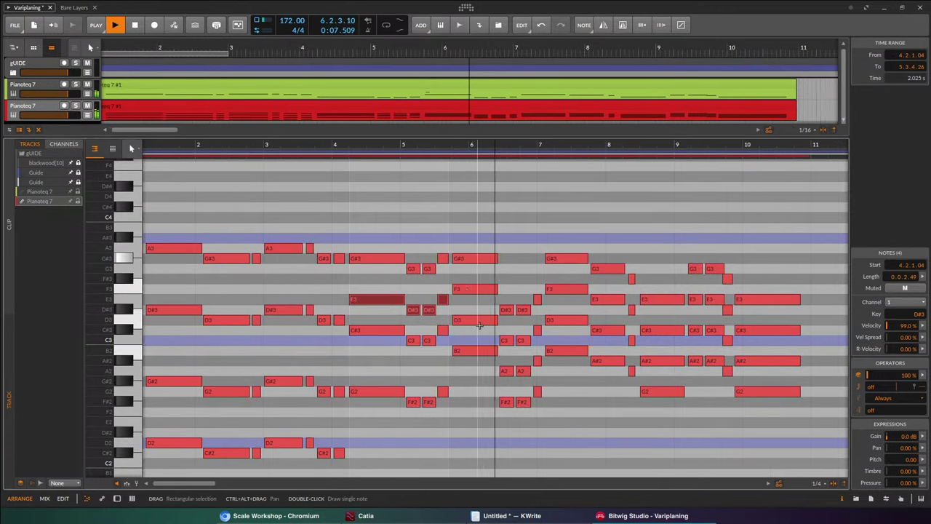
key("space")
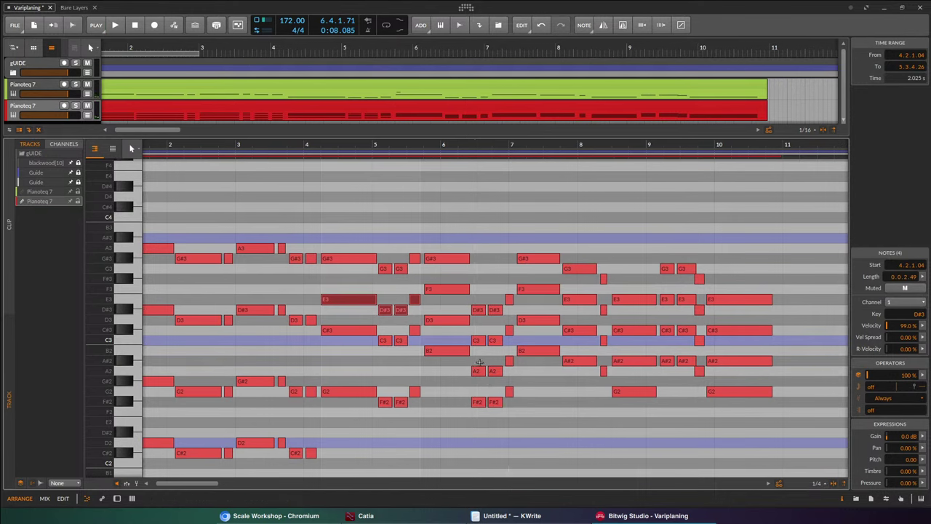
left_click_drag(473, 412, 503, 366)
key("shift+Up")
key("Down")
key("Down")
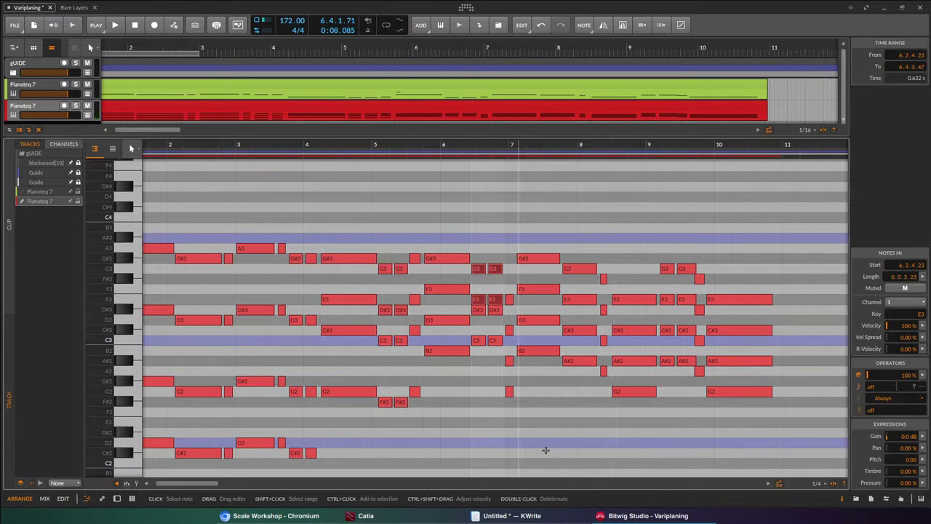
left_click(480, 308)
left_click(479, 300)
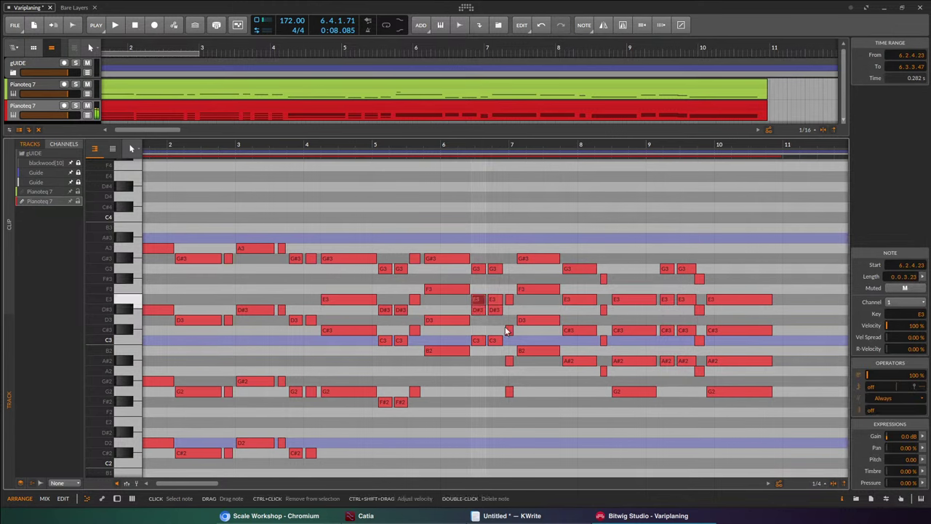
key("space")
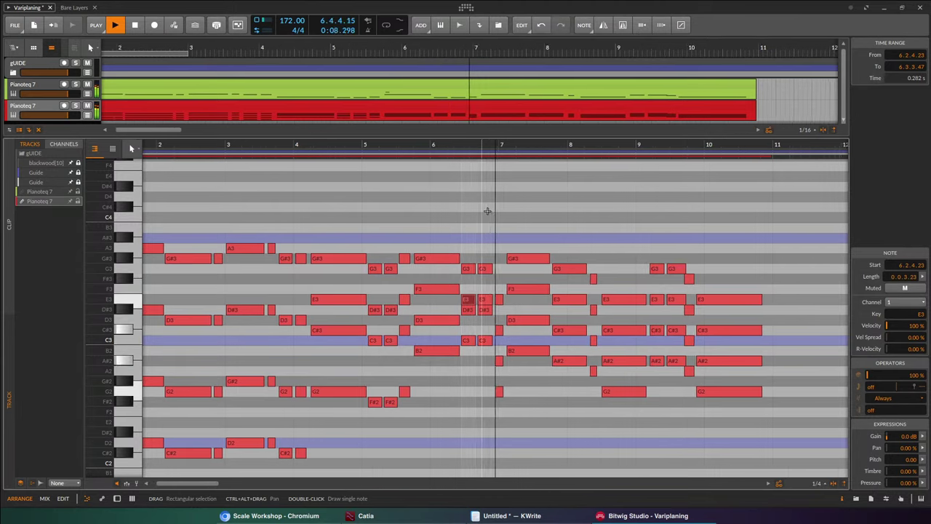
Transpose the short G2 and A#2 chord notes at the end of bar 6 up ten semitones to F3 and G#3.
left_click_drag(468, 406, 438, 356)
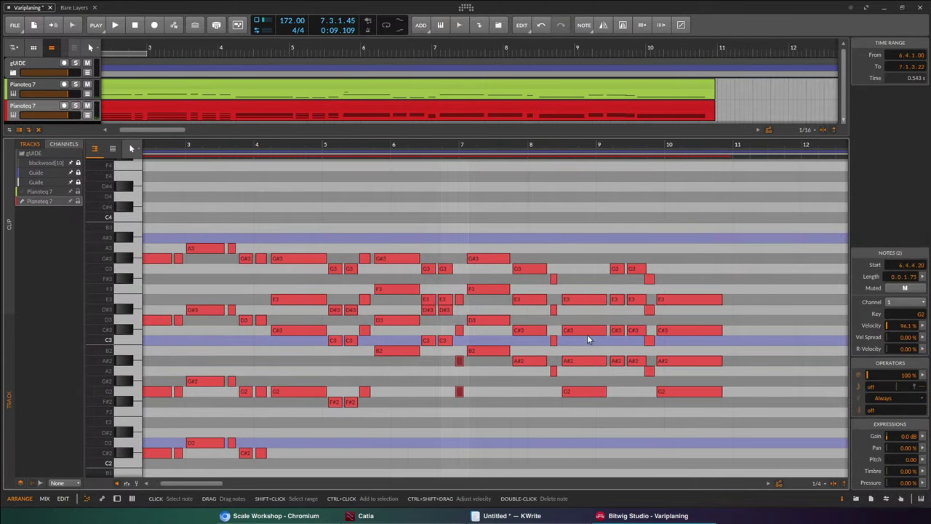
key("Up")
key("Up")
key("Up")
key("Up")
key("Up")
key("Up")
key("Up")
key("Up")
key("Up")
key("Up")
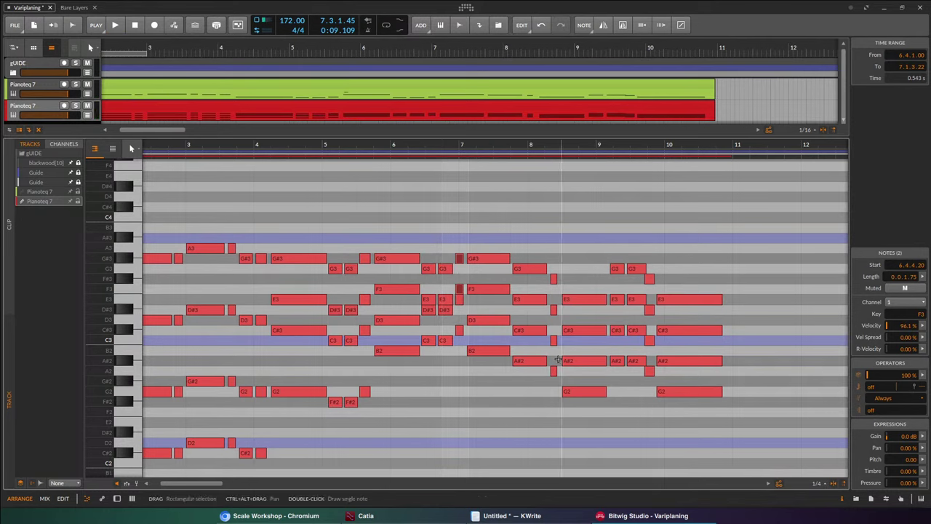
Transpose the long G2 notes in the last chords, from bars 8 to 10, up to F3.
left_click_drag(565, 408, 718, 385)
key("shift+Up")
key("Down")
key("Down")
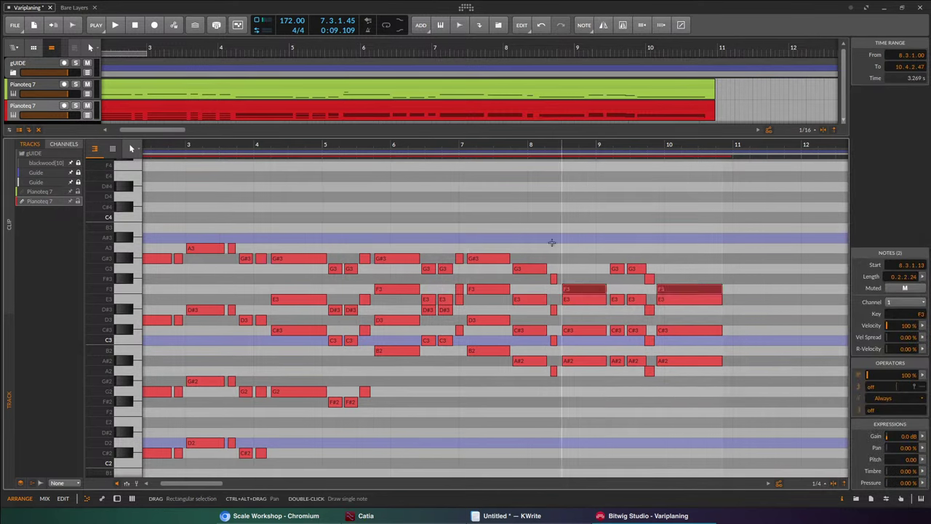
Play back the revoiced chords from bar 5 to the end of the clip.
left_click(327, 145)
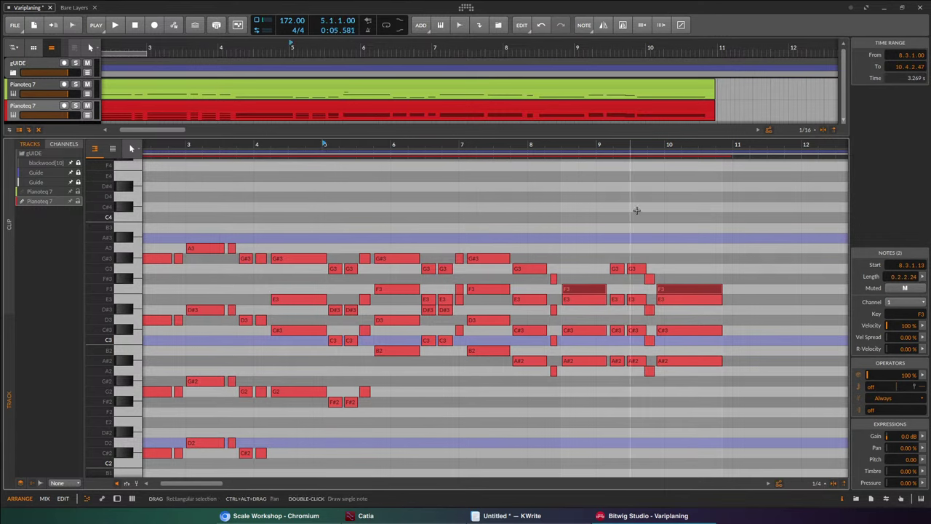
key("space")
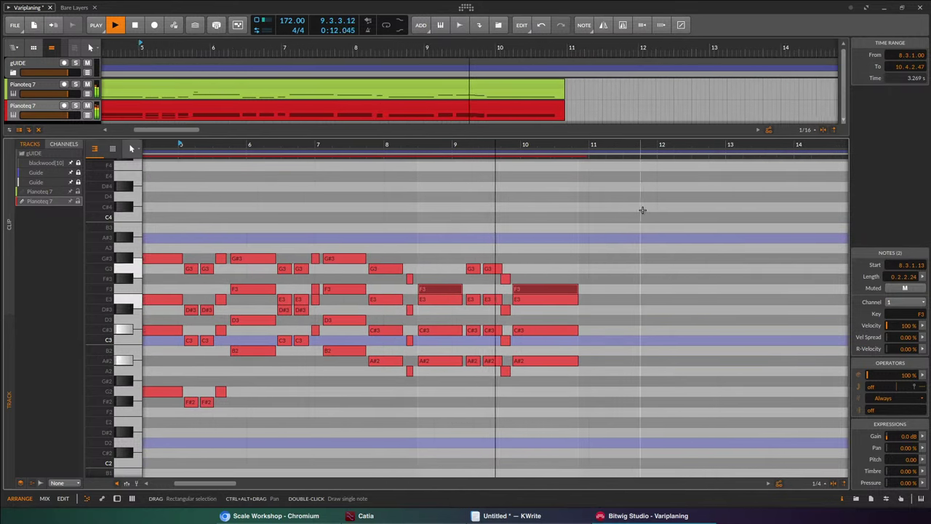
key("space")
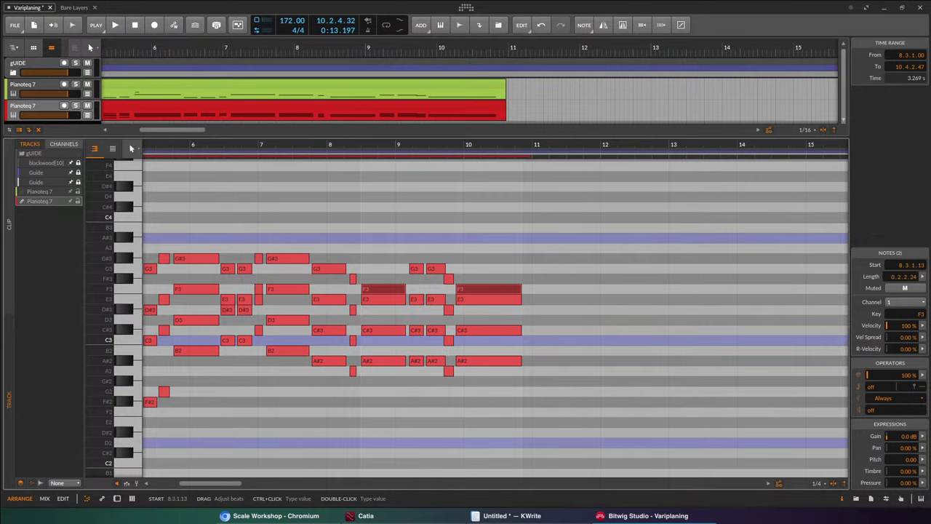
left_click_drag(604, 205, 149, 456)
left_click(652, 332)
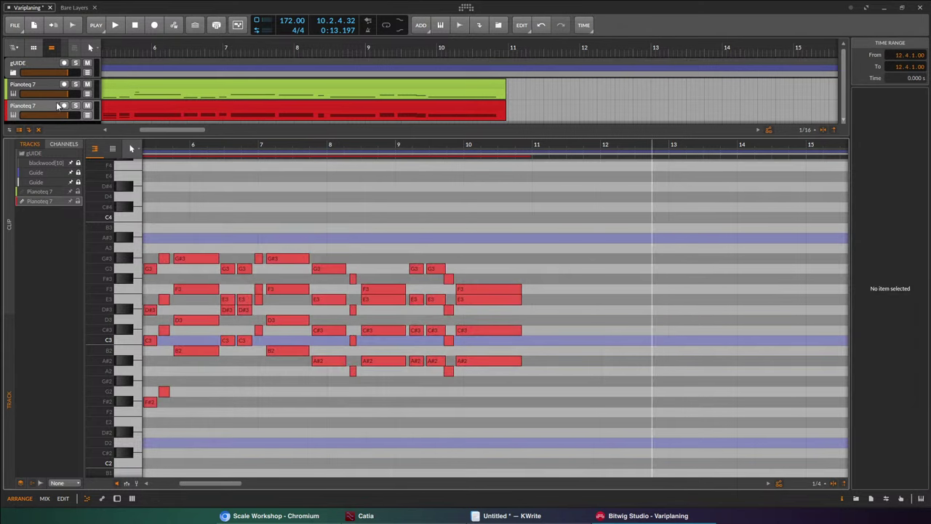
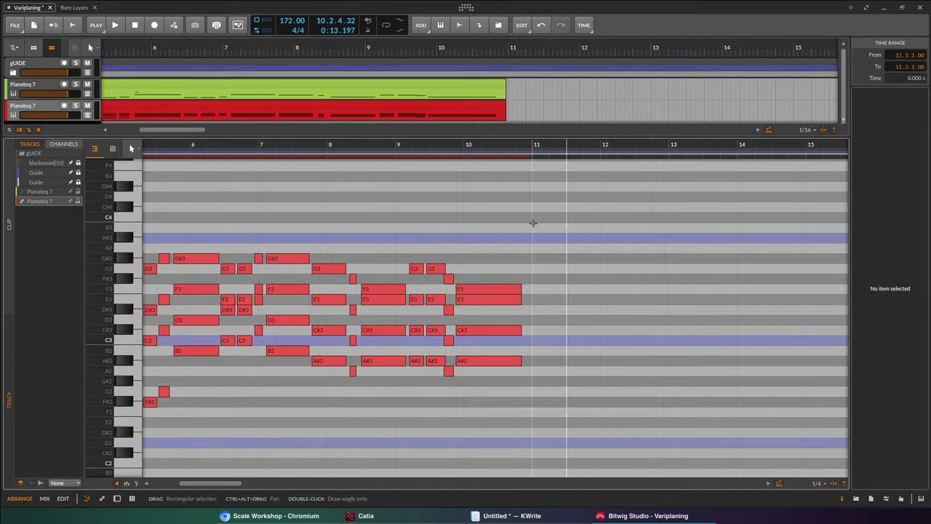
left_click_drag(534, 222, 703, 432)
left_click(634, 264)
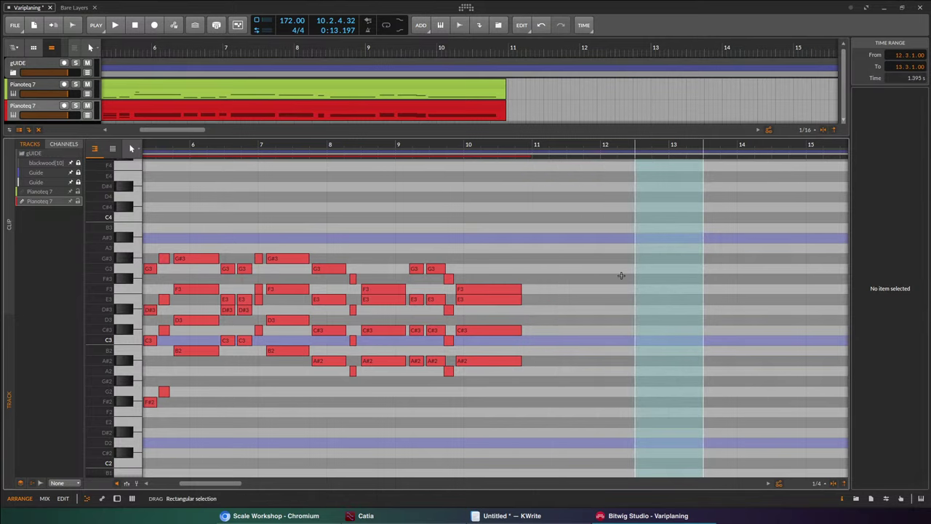
left_click_drag(619, 277, 686, 341)
left_click(702, 329)
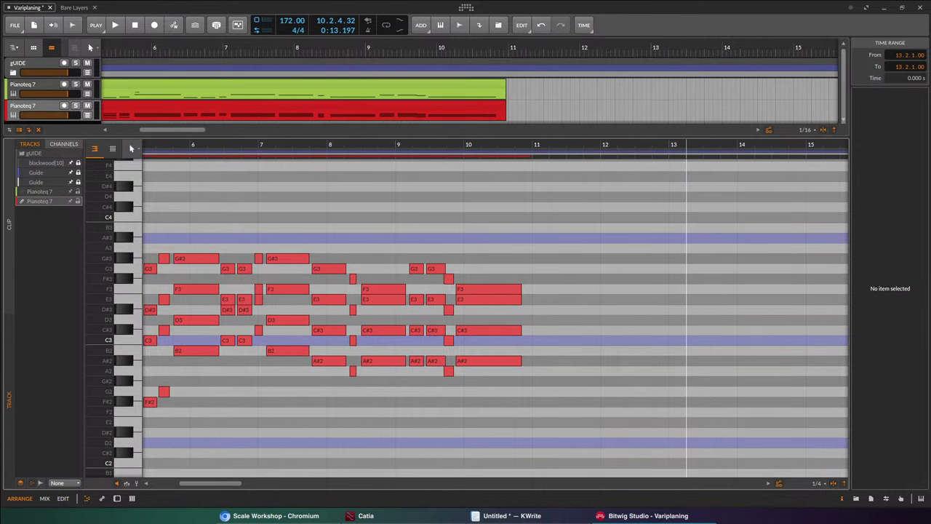
Switch to Chromium, view the Variplaning playlist on YouTube, and return to Bitwig Studio.
left_click(277, 515)
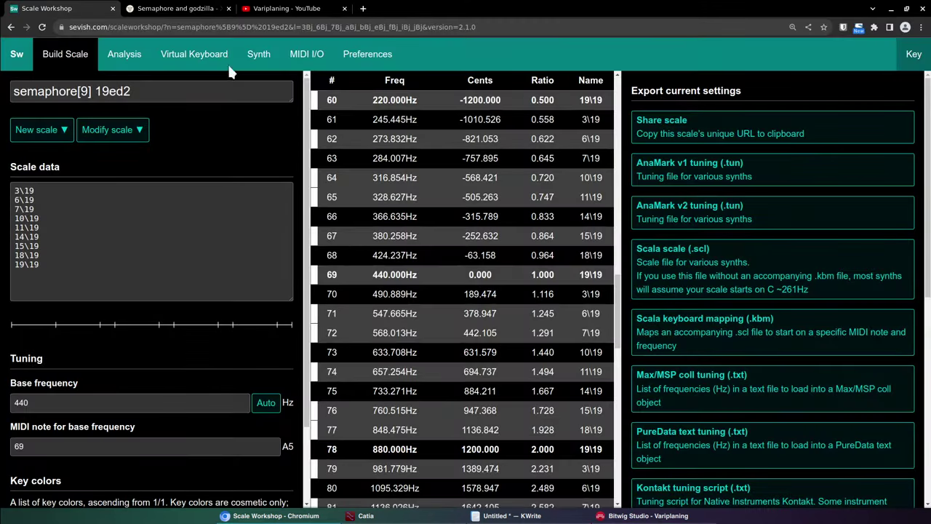
left_click(276, 8)
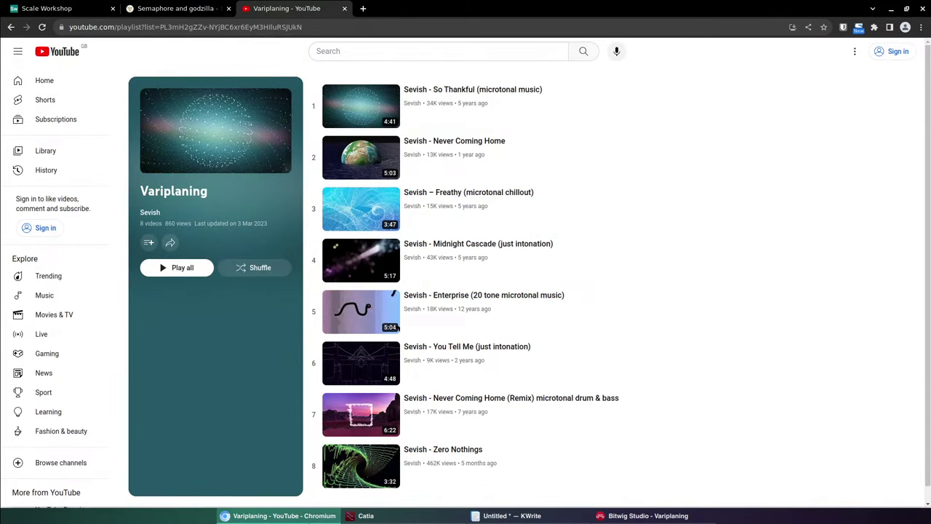
left_click(647, 516)
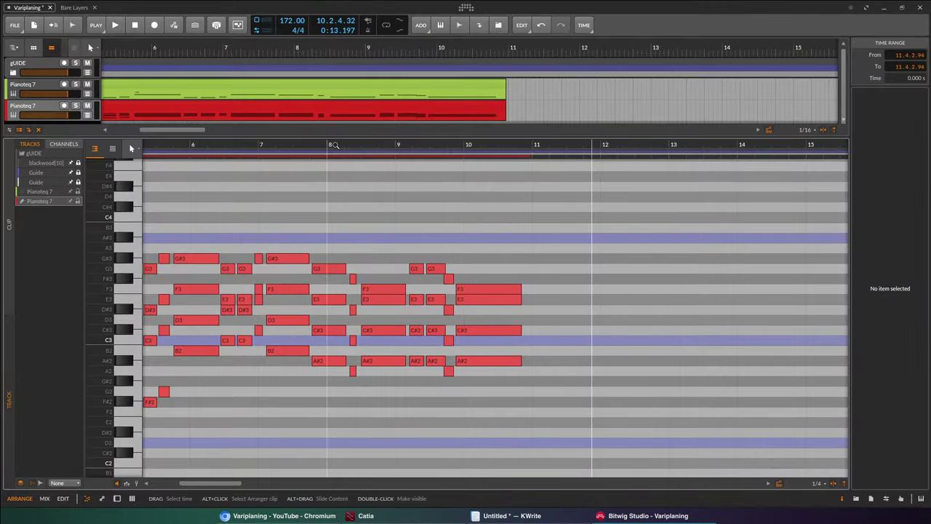
scroll(218, 233, "left", 3)
left_click_drag(175, 211, 733, 472)
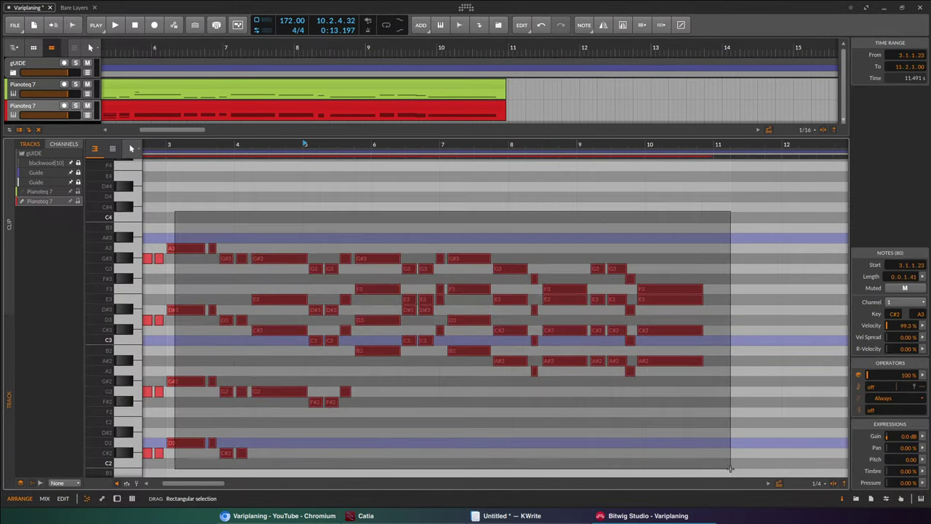
Deselect the notes, view the velocity lane below them, and close both the lane and the note editor.
left_click(408, 426)
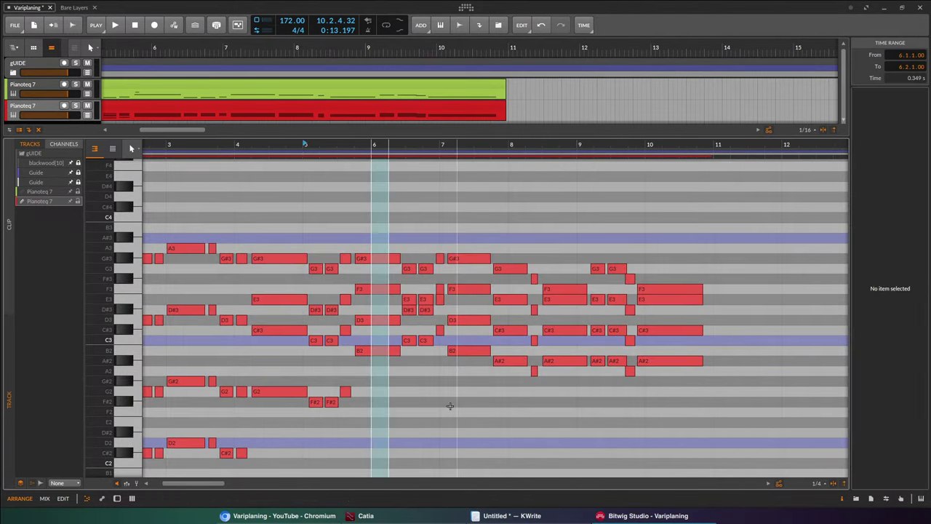
left_click(132, 484)
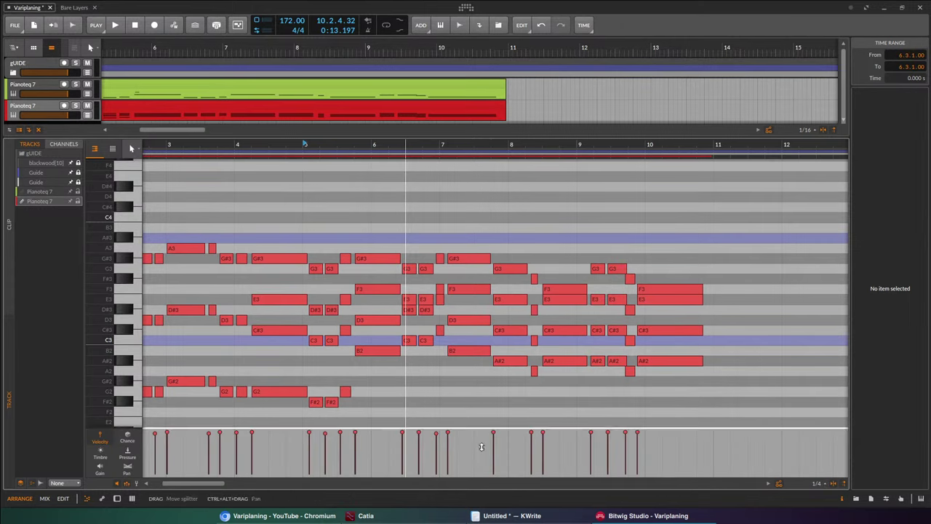
left_click_drag(481, 428, 509, 515)
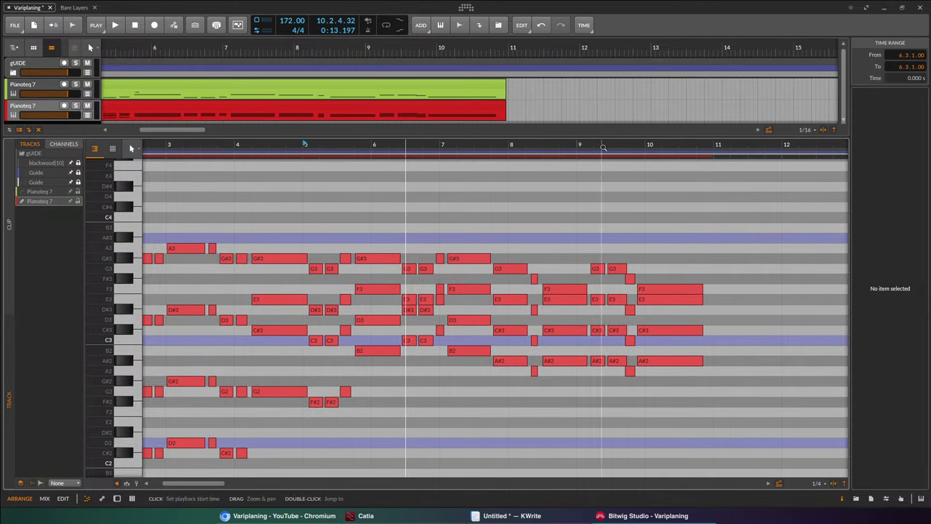
left_click_drag(598, 135, 590, 485)
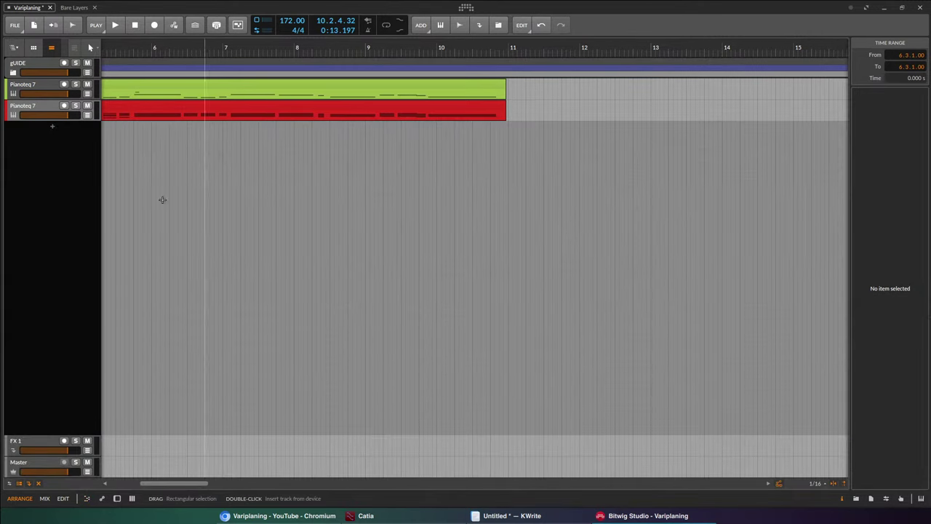
Show the device browser, clear its search text, and limit the list to the first VST_PATH Plug-ins location.
left_click(46, 113)
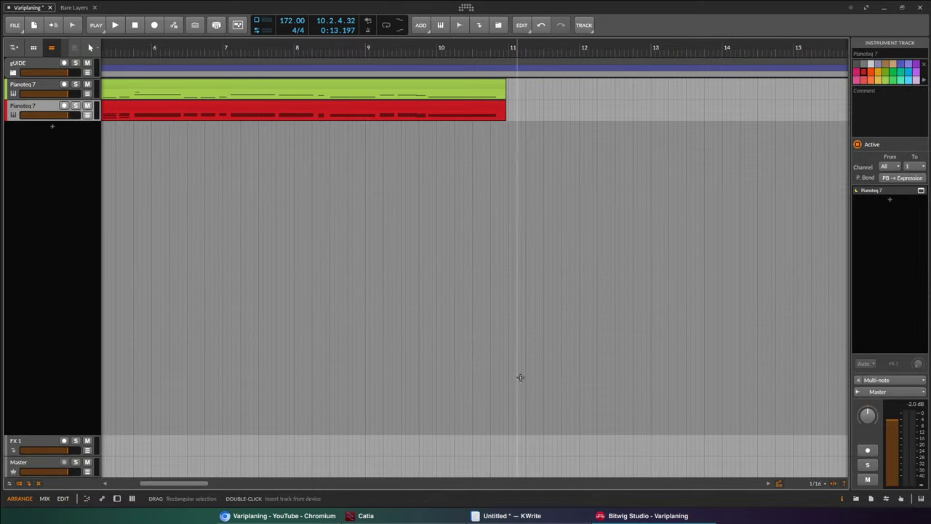
left_click(856, 498)
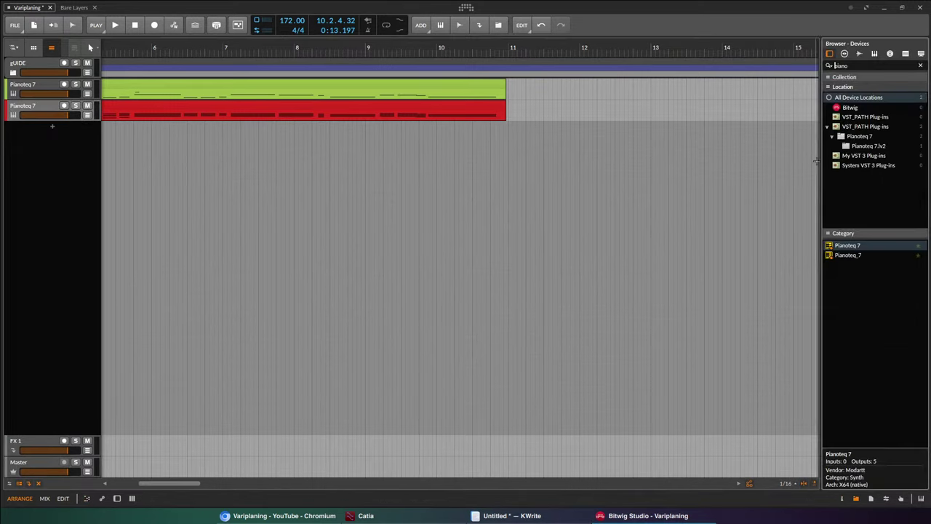
left_click(857, 66)
key("ctrl+a")
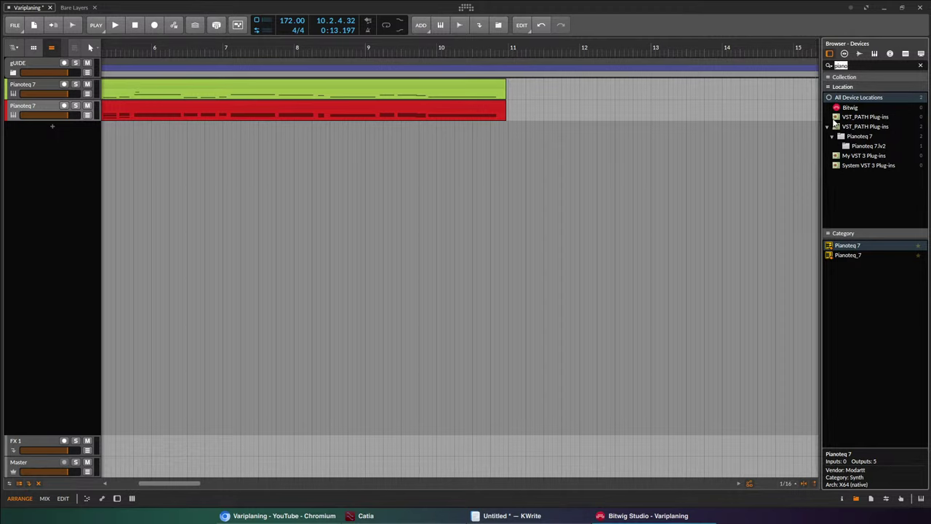
key("BackSpace")
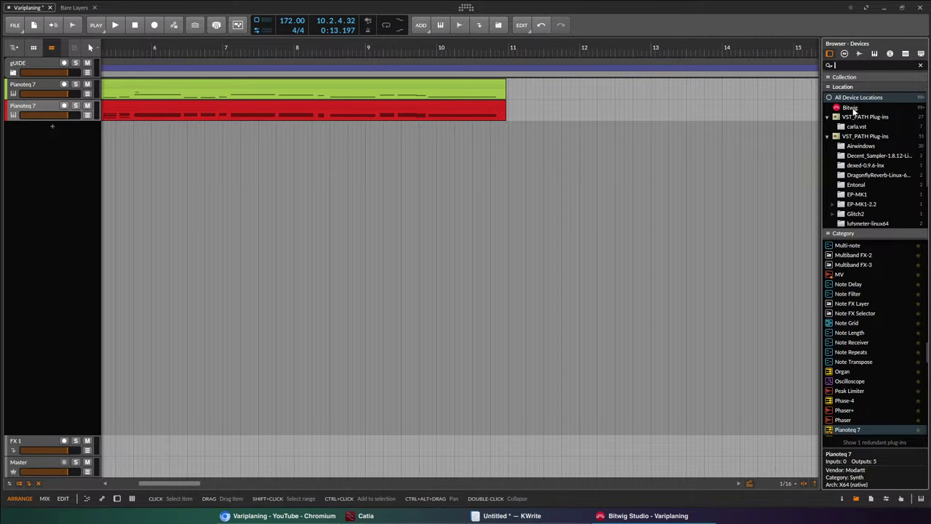
left_click(856, 107)
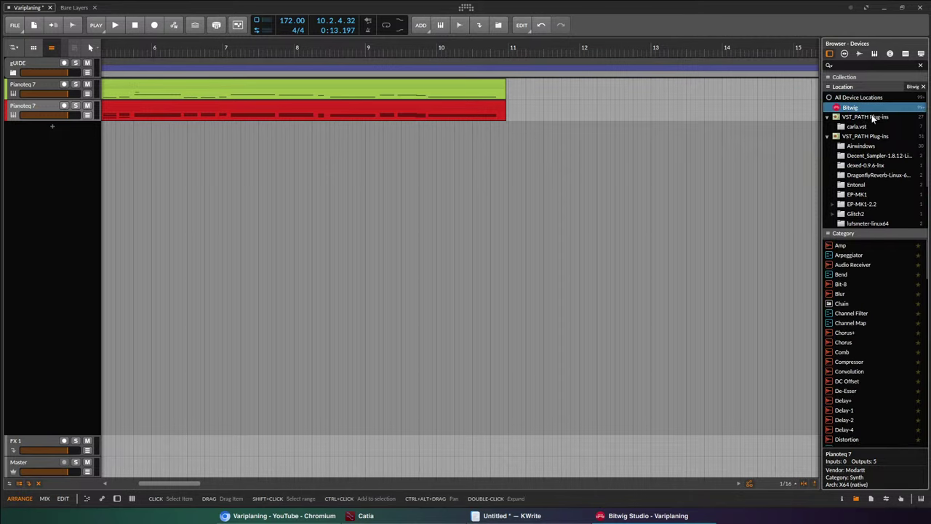
left_click(872, 117)
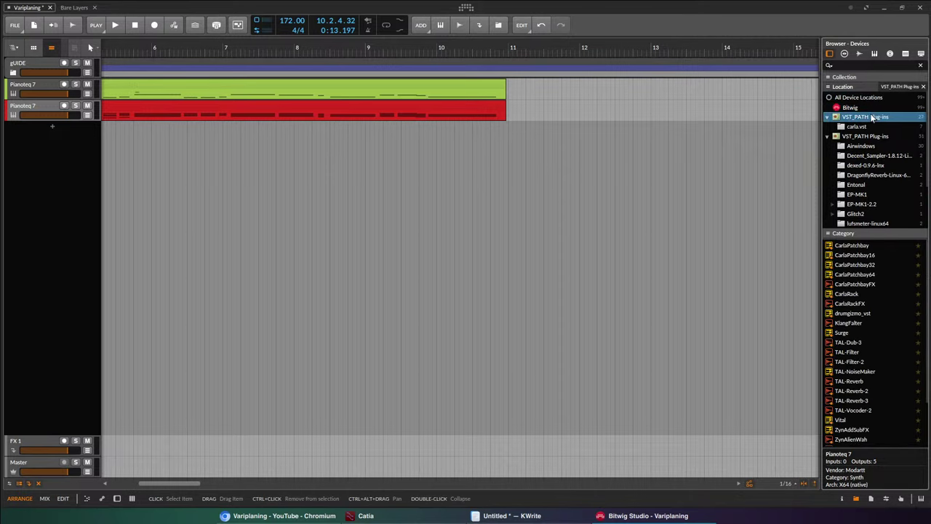
Pick TAL-Dub-3 from the plug-in list and add it to the FX 1 track's device chain.
left_click(873, 245)
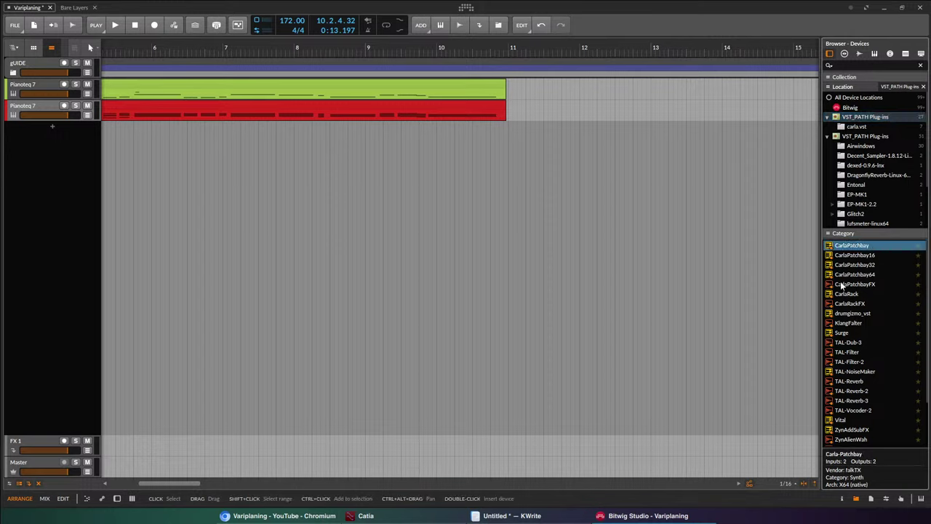
left_click(866, 314)
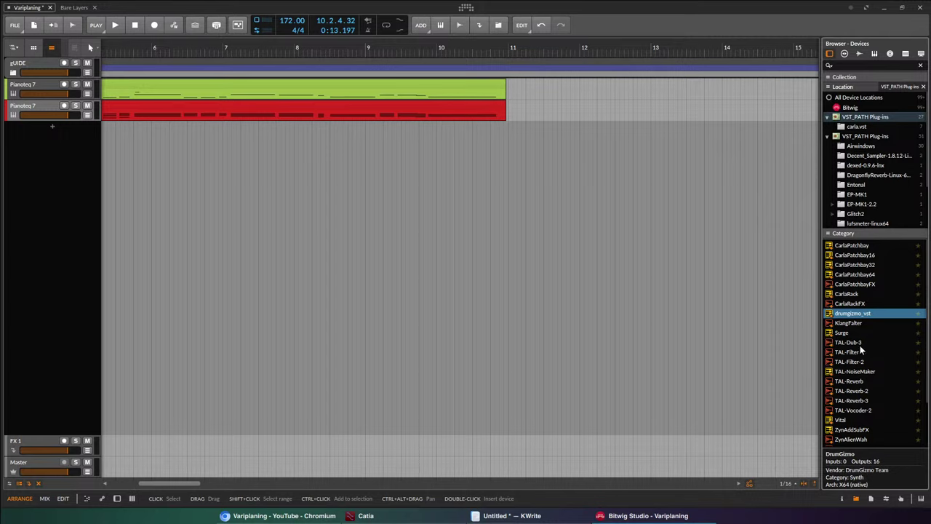
scroll(866, 372, "down", 3)
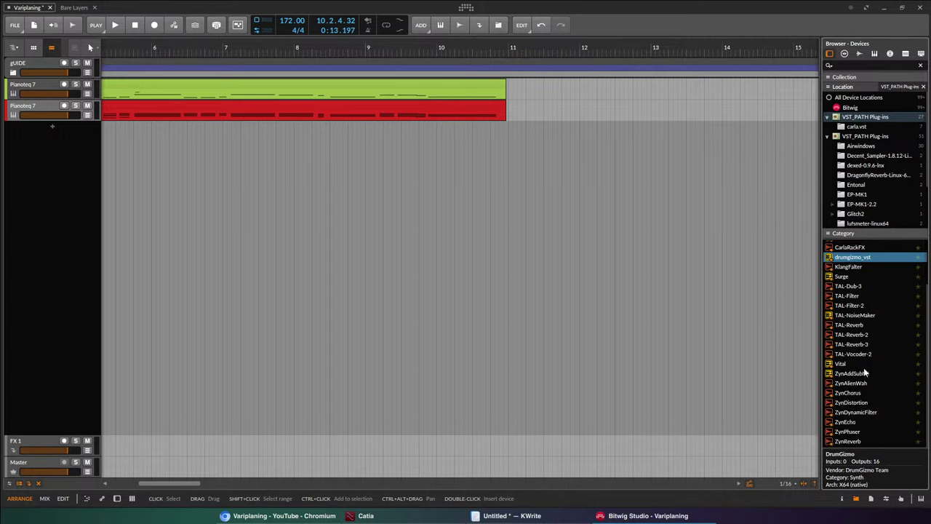
left_click(863, 276)
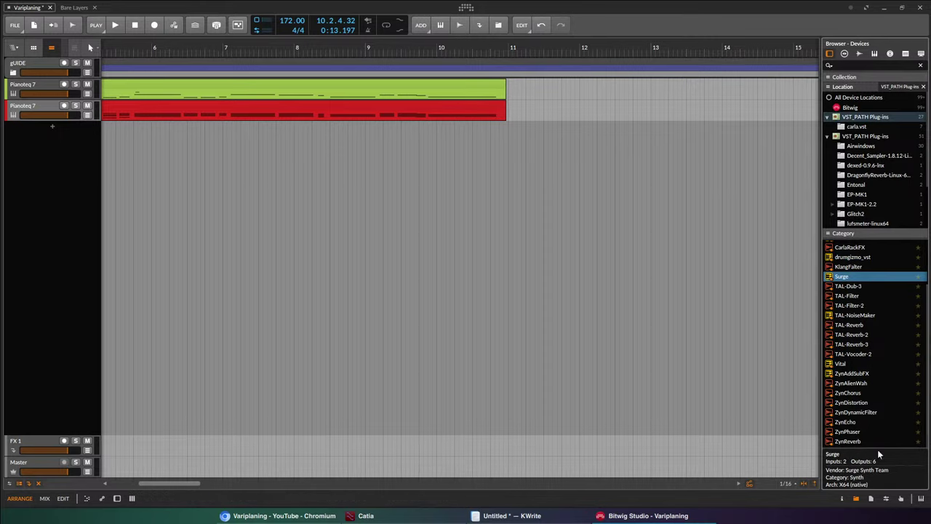
left_click(849, 288)
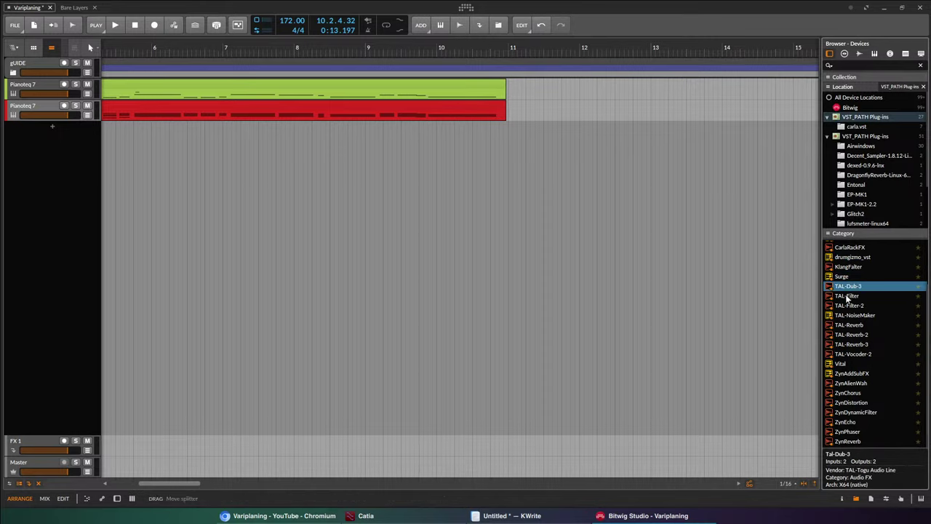
left_click_drag(41, 489, 42, 365)
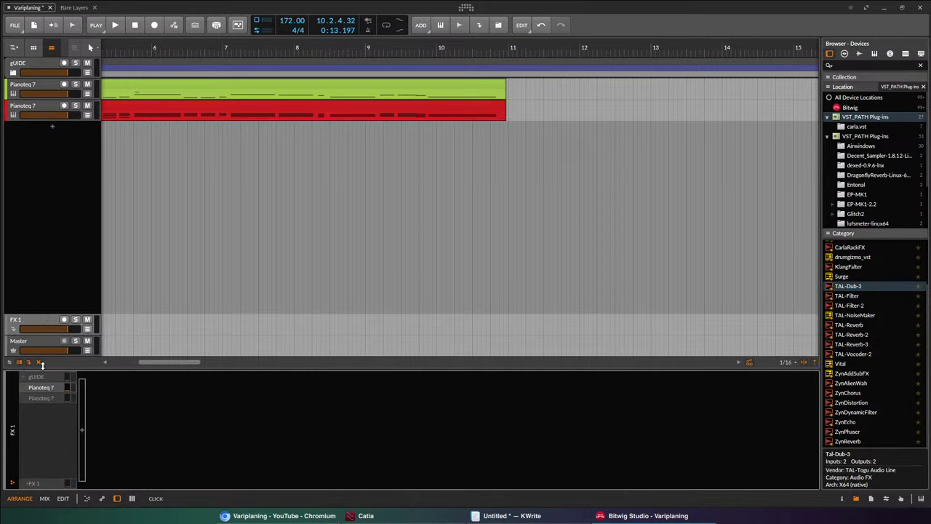
left_click(43, 318)
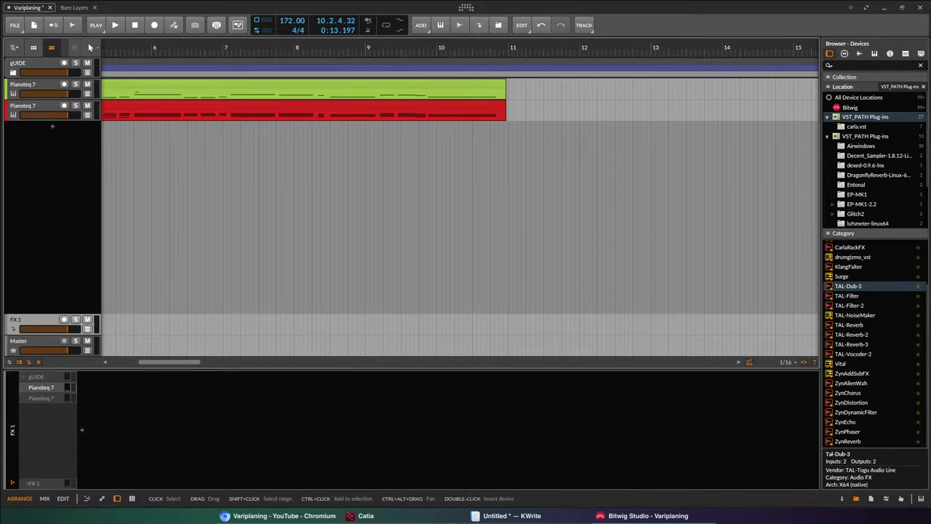
left_click_drag(848, 286, 219, 444)
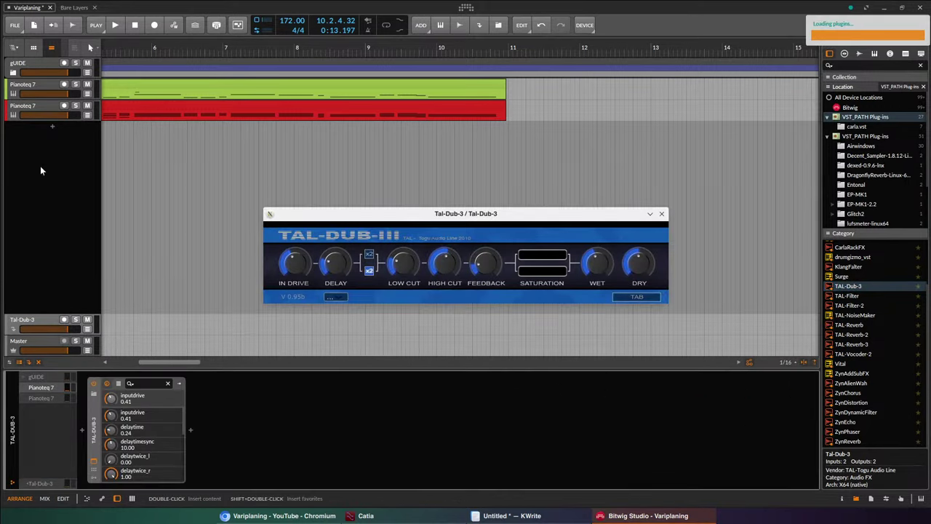
Raise the send to the Tal-Dub-3 effect track on the red and green Pianoteq 7 tracks.
left_click(34, 109)
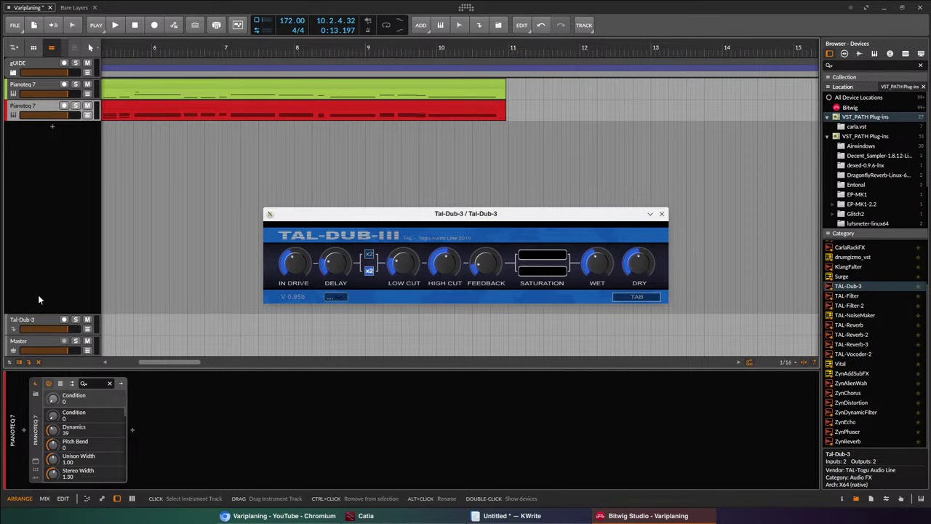
left_click(842, 500)
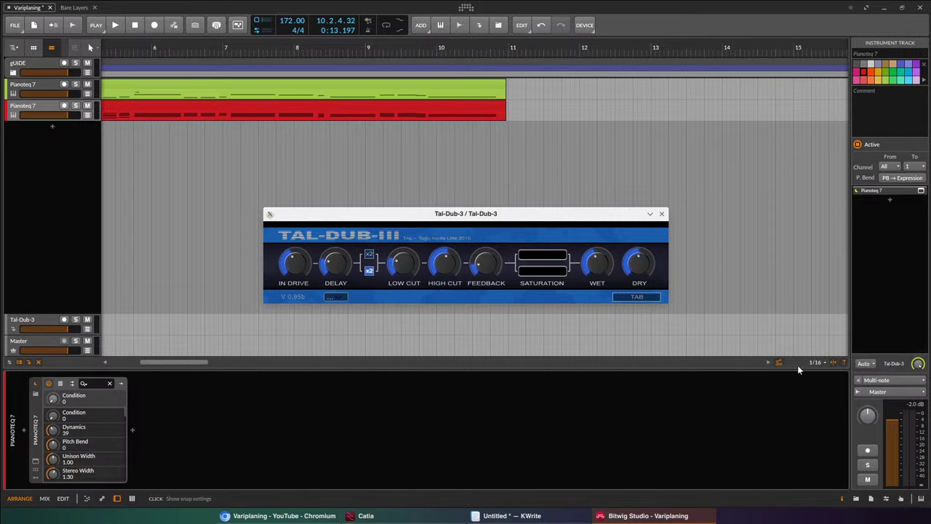
left_click(40, 87)
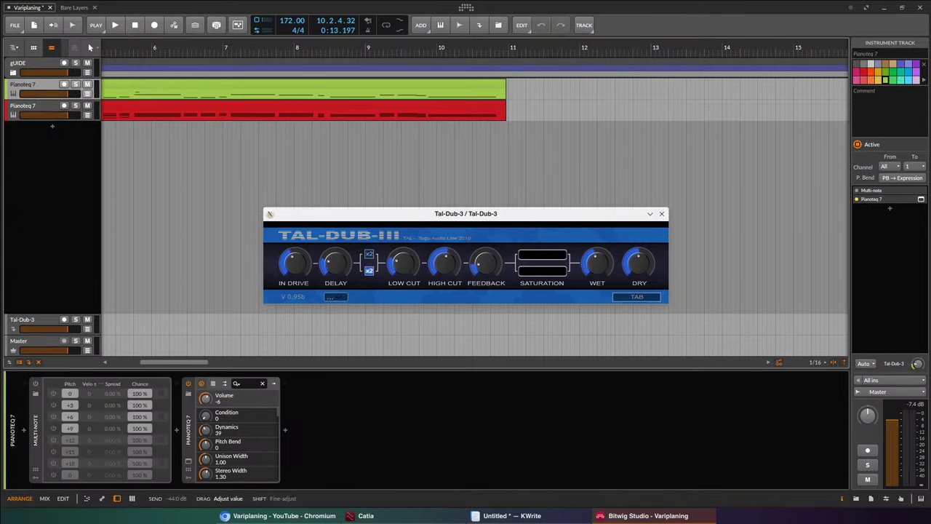
Enable the Multi-note device on the green Pianoteq 7 track and arm that track for recording.
left_click(425, 406)
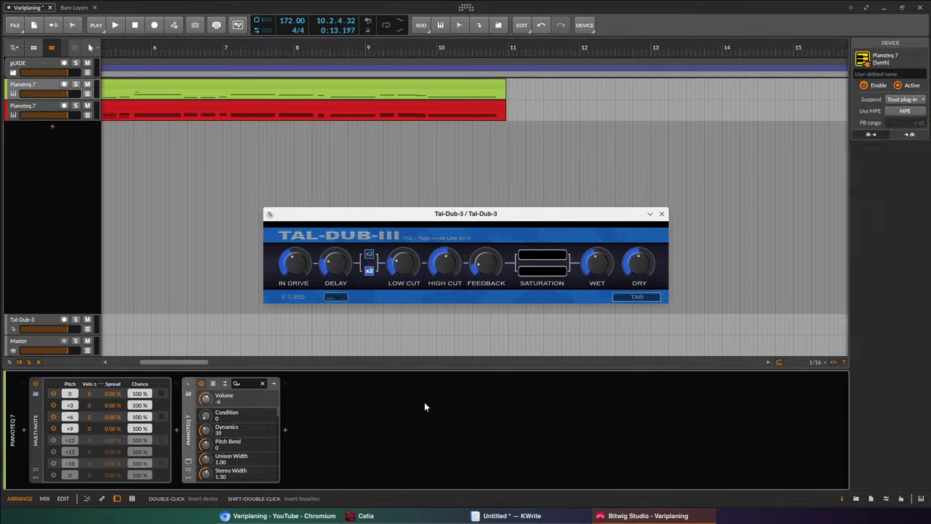
left_click(63, 88)
left_click(64, 84)
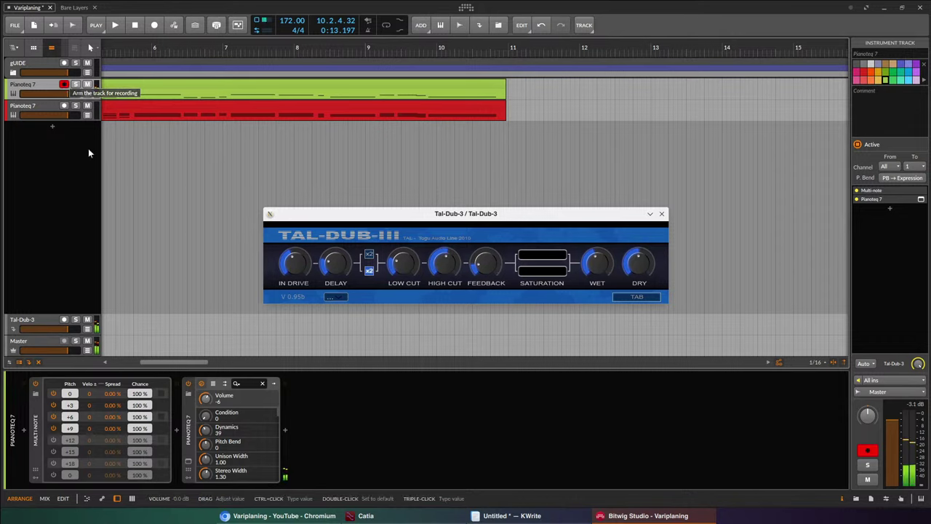
Select the Tal-Dub-3 device on its effect track and list devices from all locations in the browser.
left_click(37, 320)
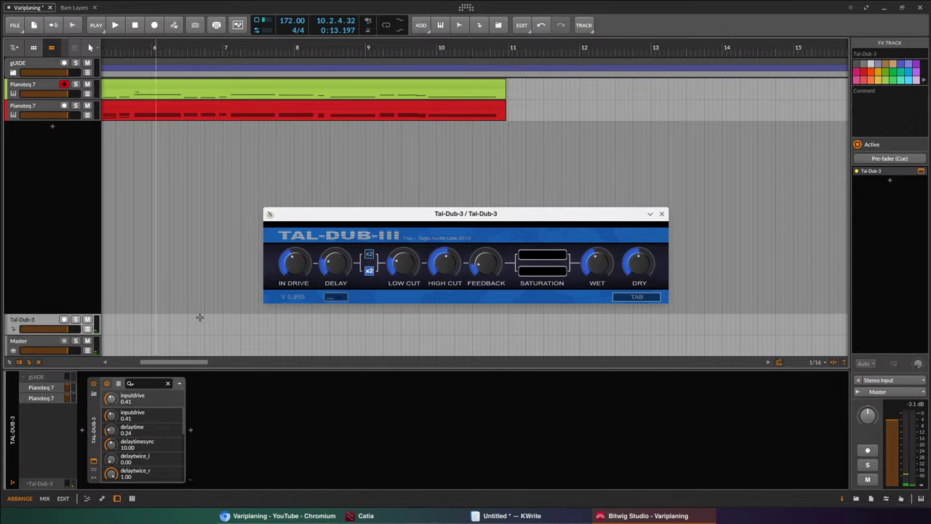
left_click(107, 422)
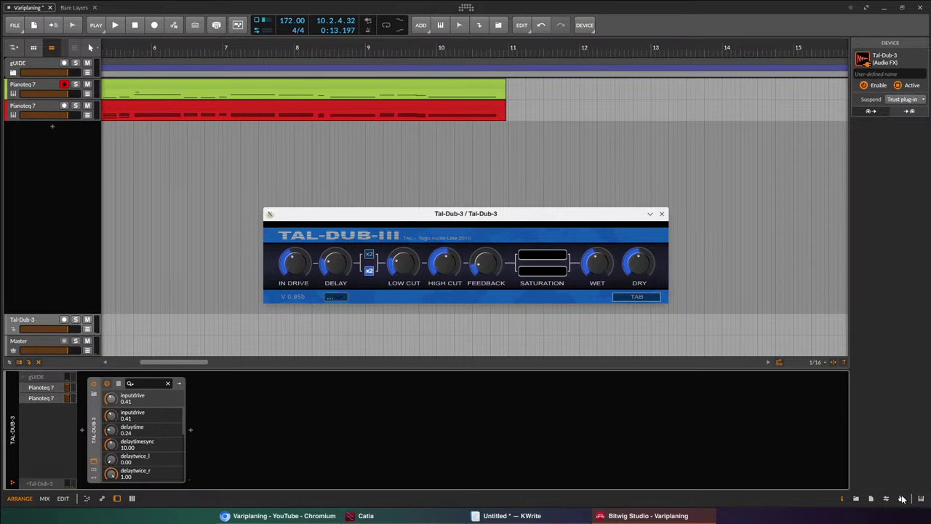
left_click(855, 498)
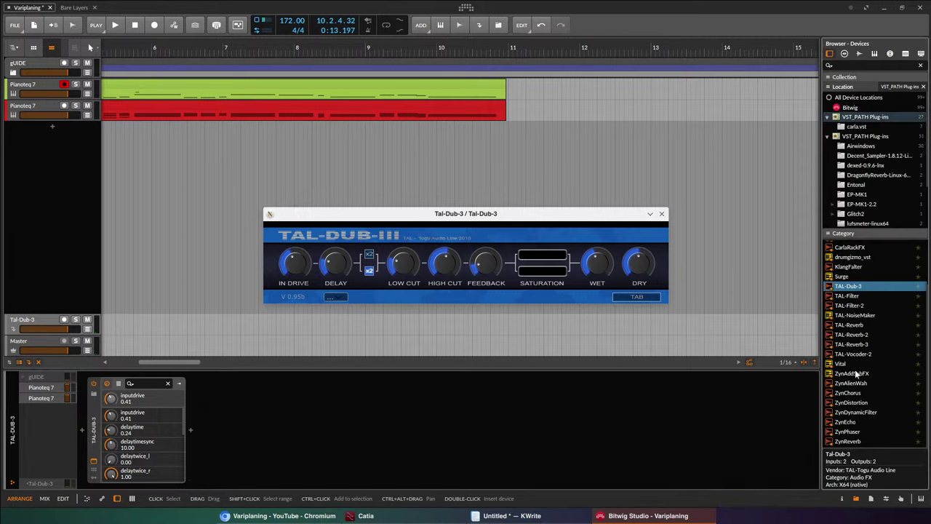
scroll(862, 339, "up", 2)
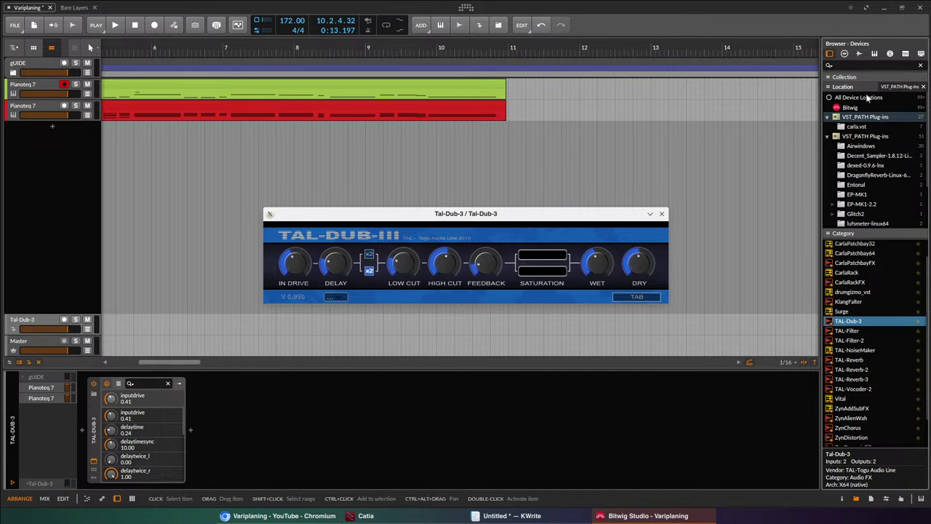
left_click(859, 98)
Replace Tal-Dub-3 on the effect track with libTAL-Dub-X and close the plug-in's window.
scroll(866, 290, "down", 3)
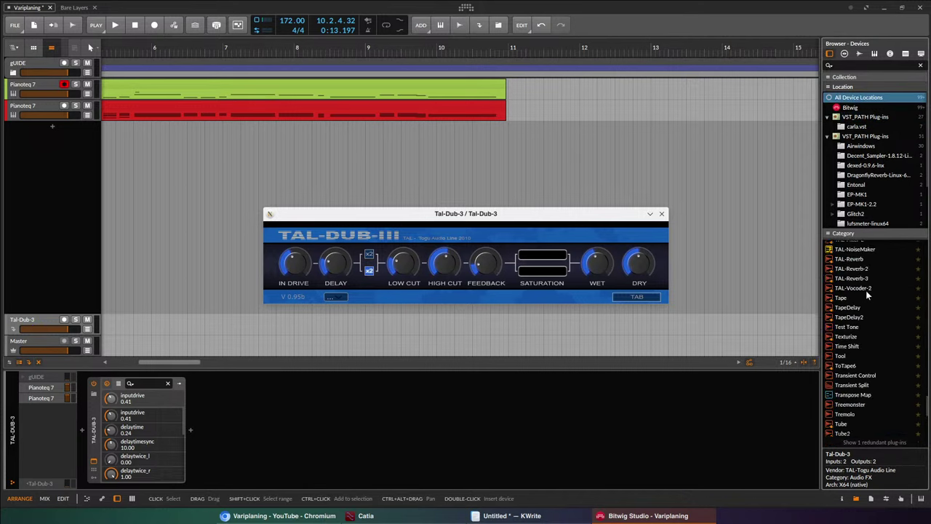
scroll(865, 291, "down", 3)
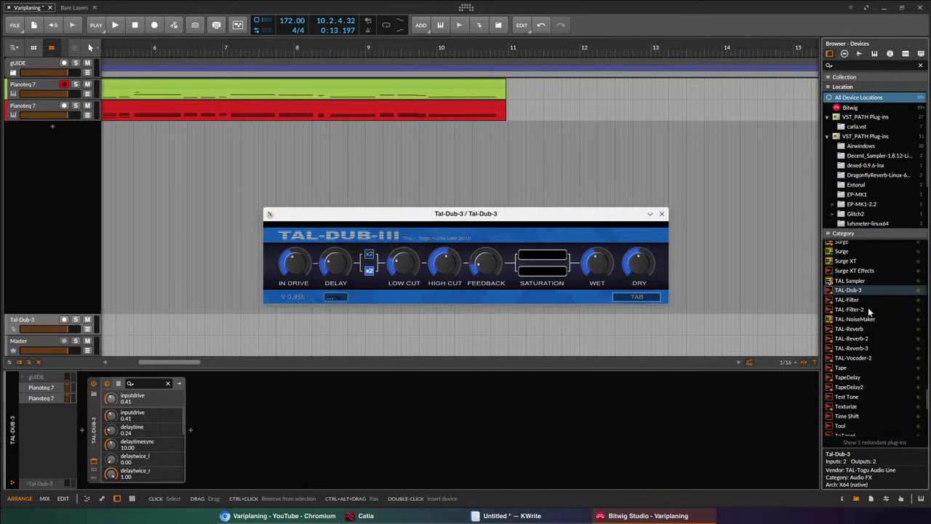
left_click(869, 350)
scroll(869, 352, "up", 3)
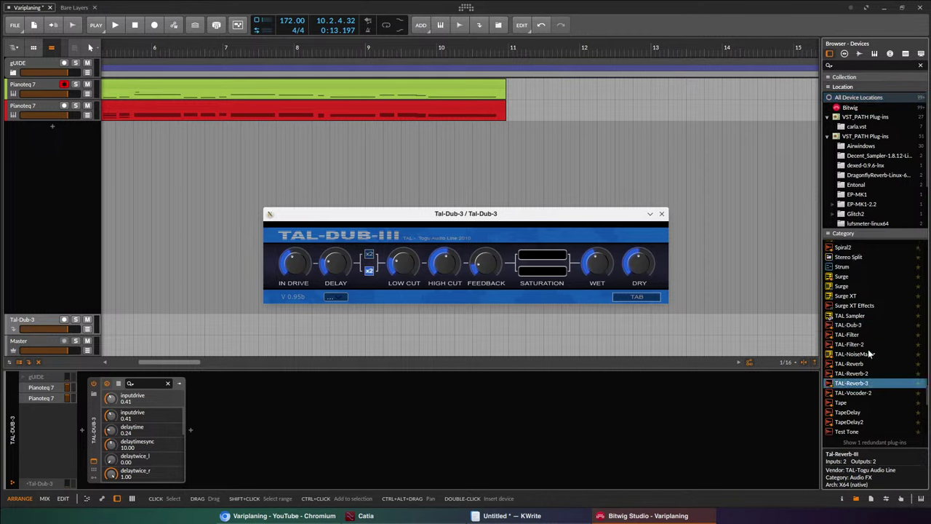
scroll(878, 343, "up", 10)
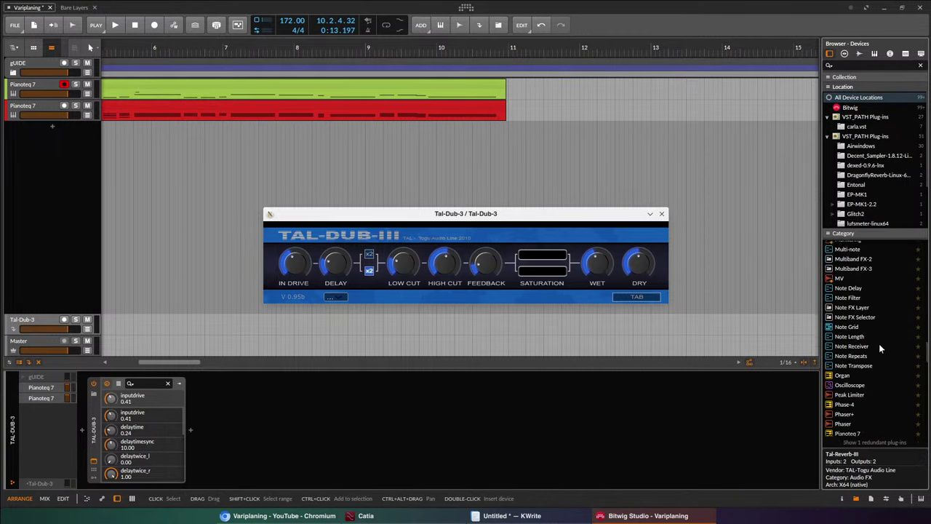
scroll(878, 343, "up", 3)
scroll(872, 320, "up", 3)
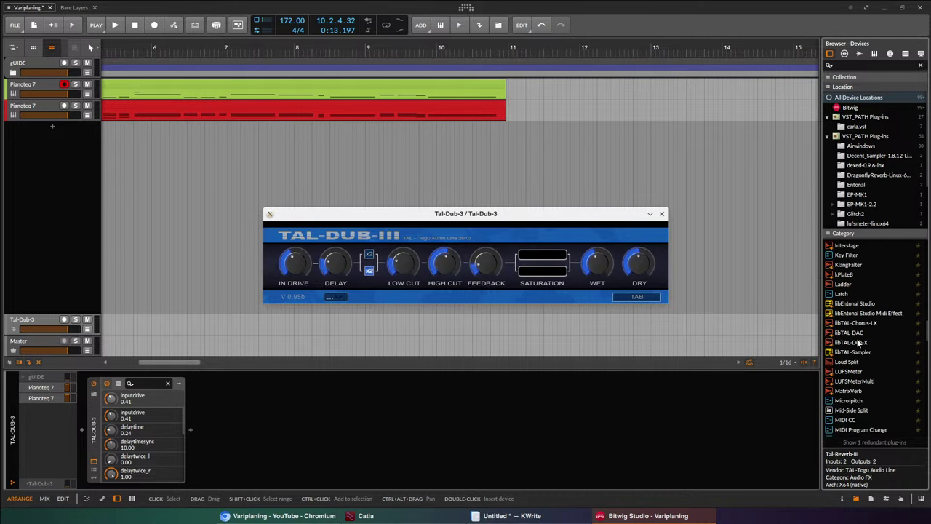
left_click_drag(862, 342, 198, 429)
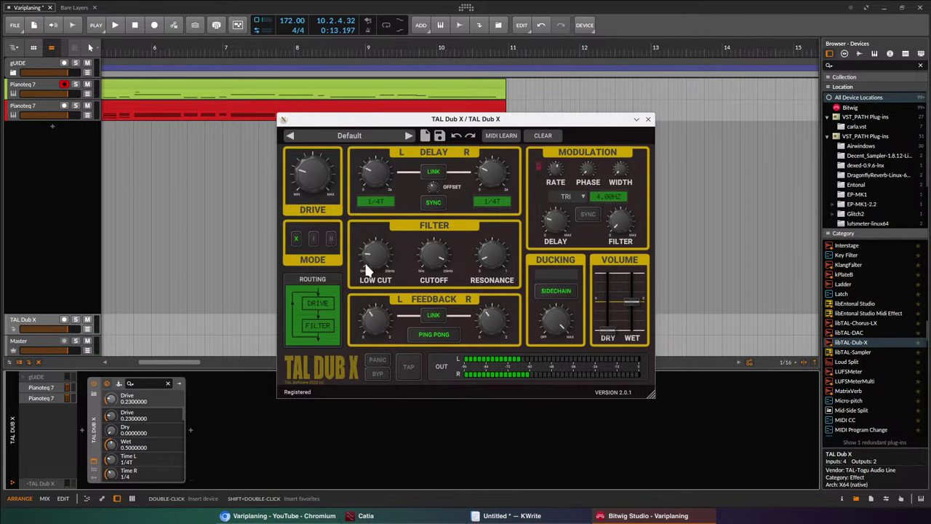
left_click(647, 119)
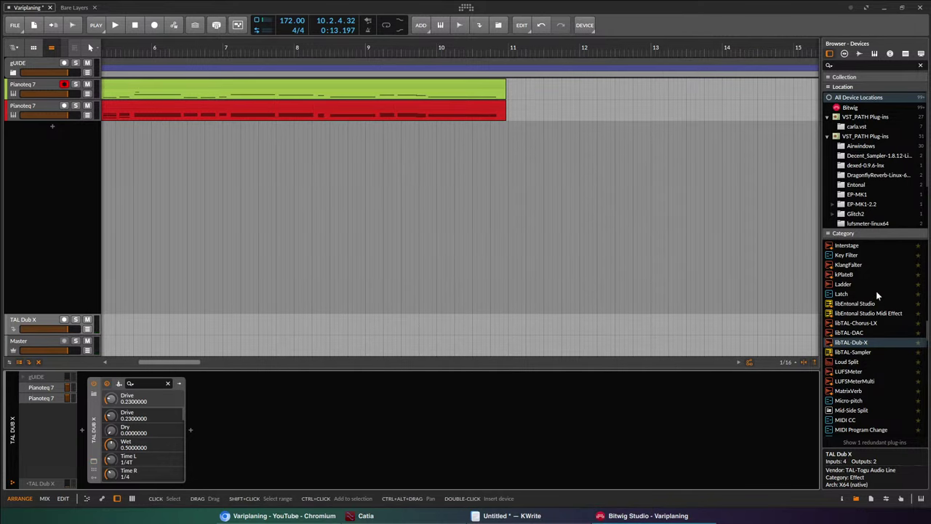
Browse the plug-ins by location, examining the DecentSampler folder and the Airwindows effects AutoPan, MV and ToTape6.
scroll(863, 349, "down", 3)
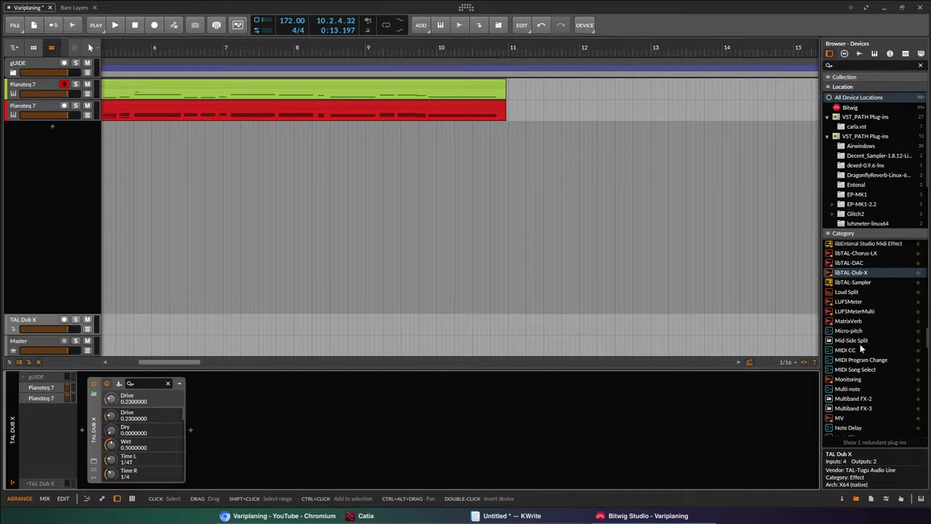
left_click(873, 155)
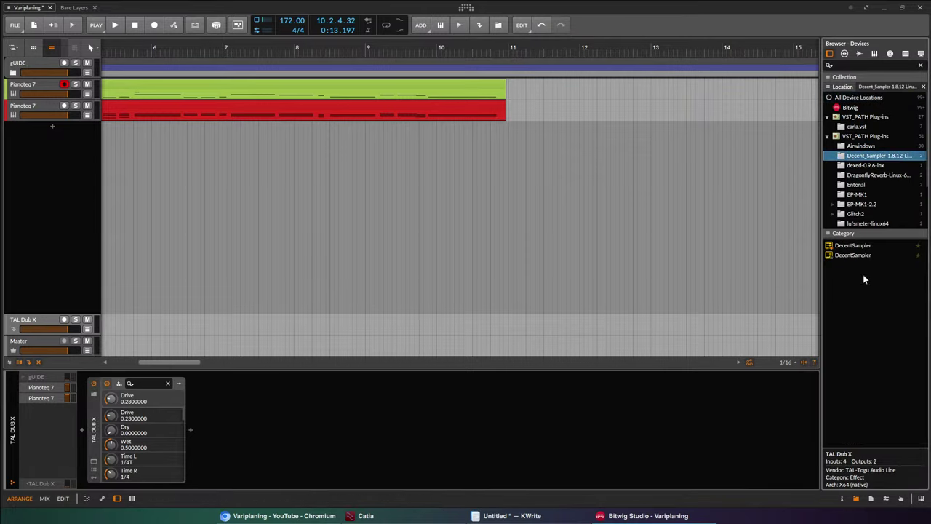
left_click(864, 148)
scroll(872, 332, "down", 10)
scroll(873, 335, "up", 3)
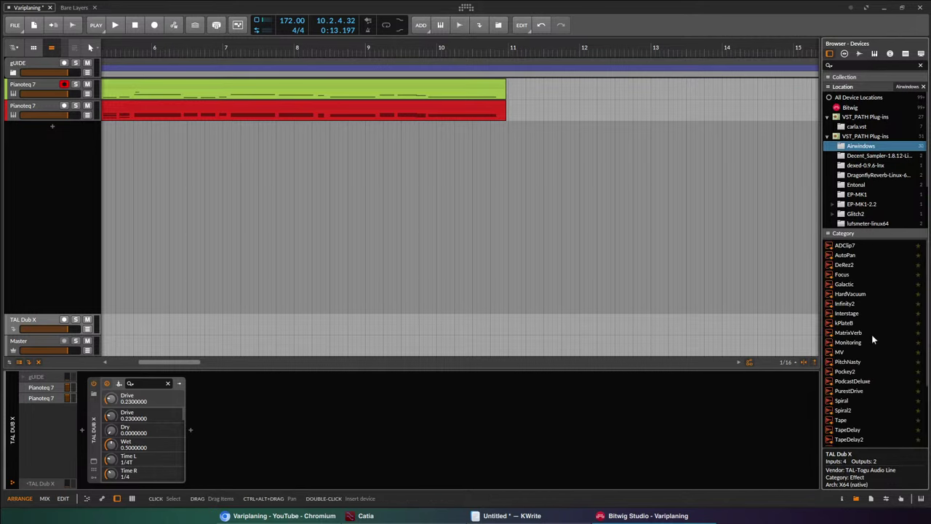
left_click(859, 245)
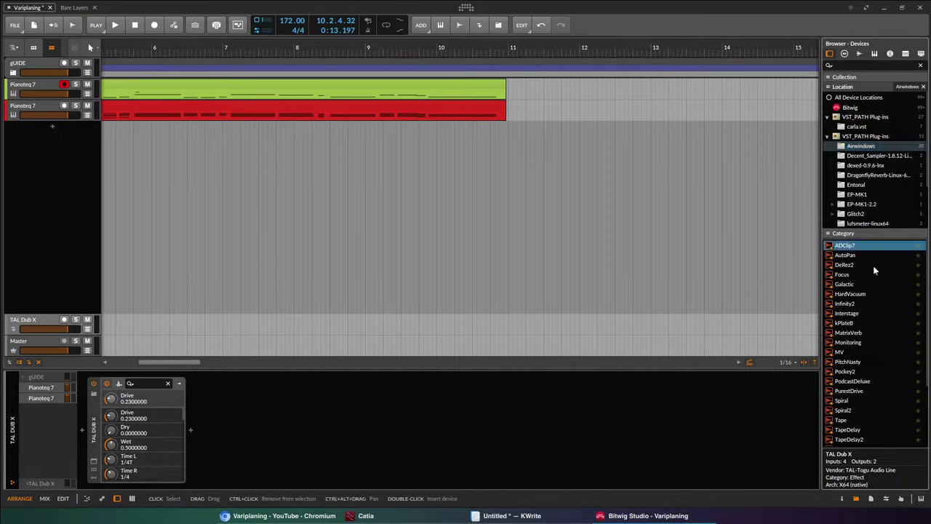
left_click(872, 257)
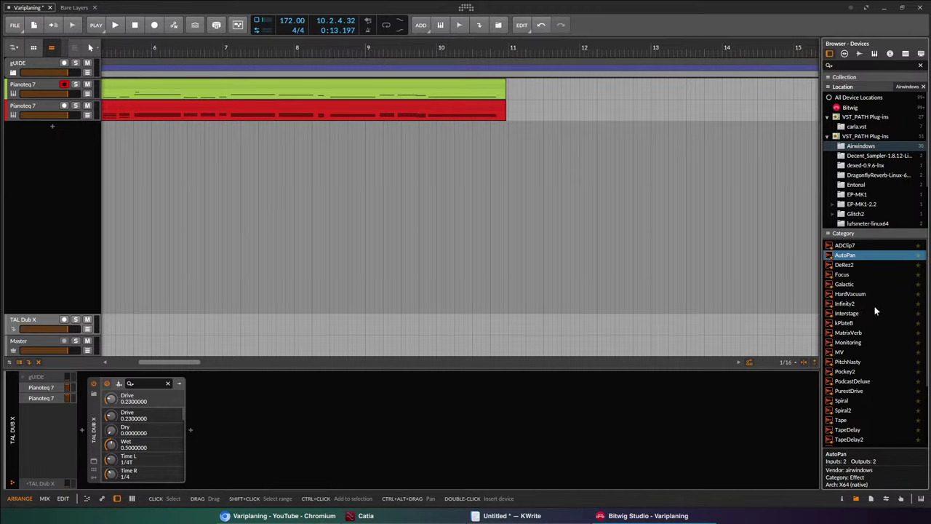
scroll(869, 349, "down", 3)
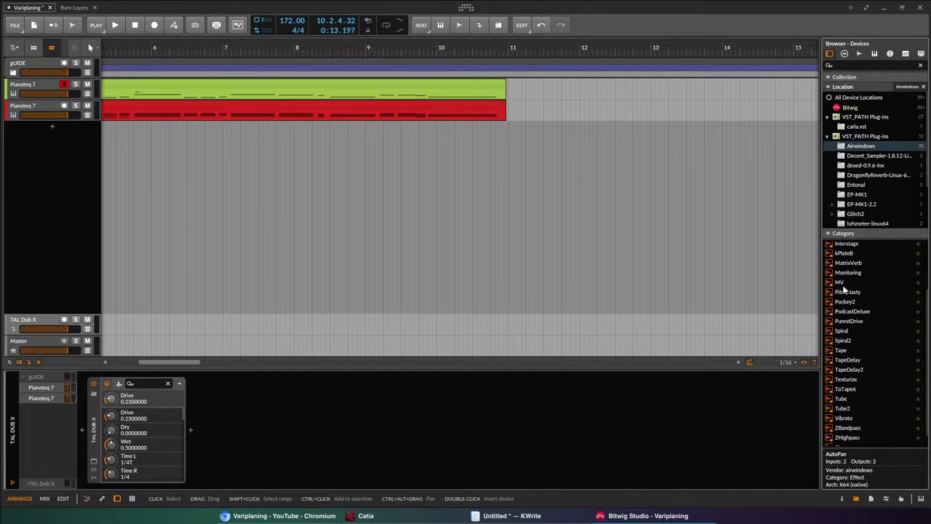
left_click(854, 282)
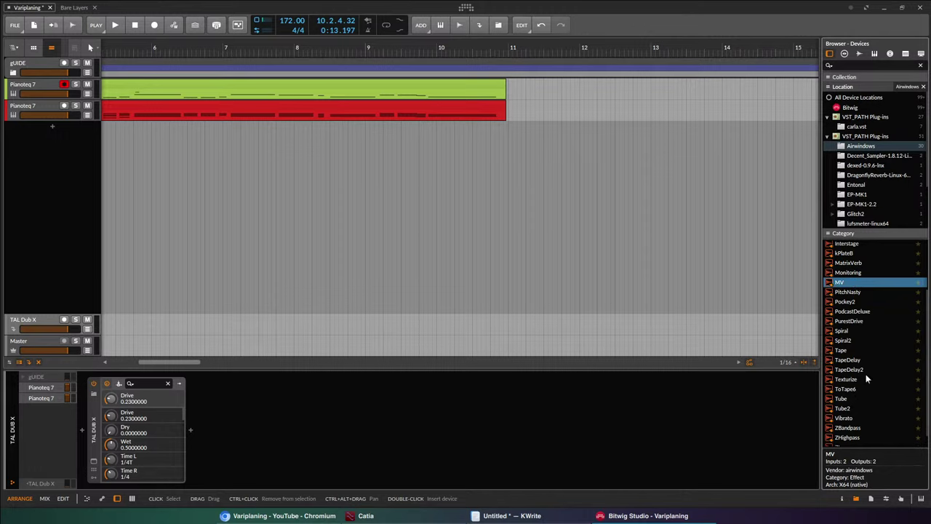
scroll(866, 375, "down", 1)
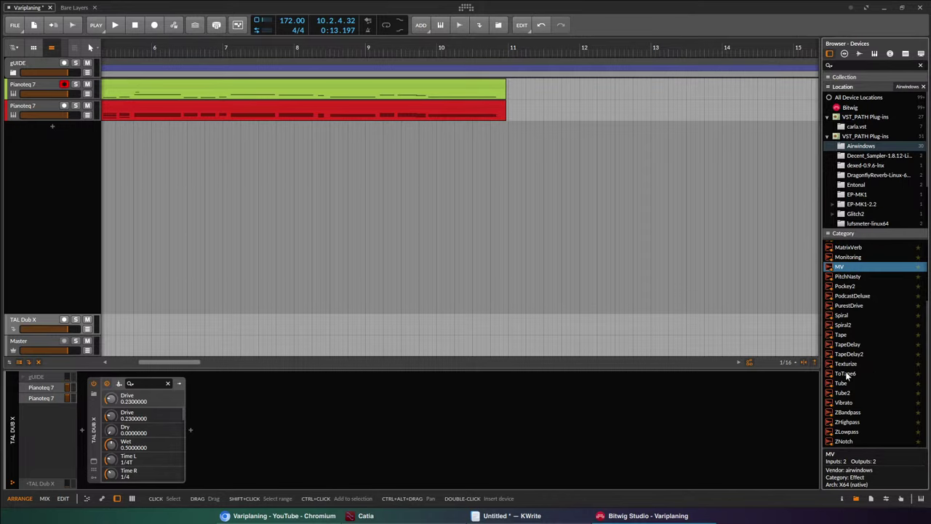
left_click(847, 374)
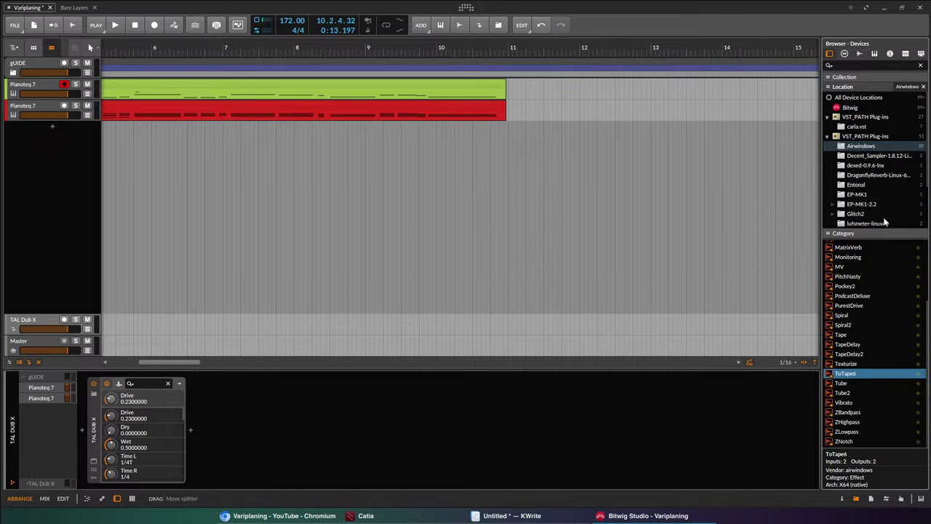
Try the Dexed synth from the dexed-0.9.6-lnx folder on the effect track and remove it again.
left_click(866, 165)
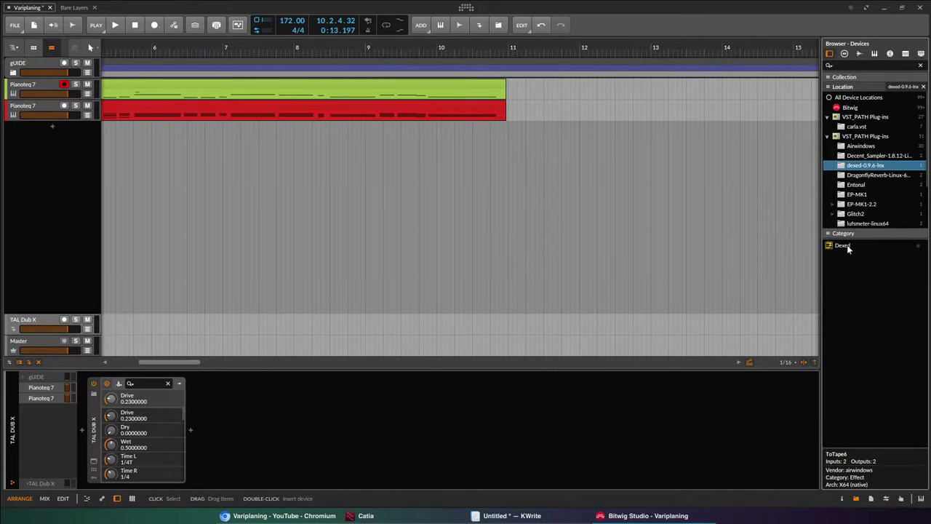
double_click(847, 245)
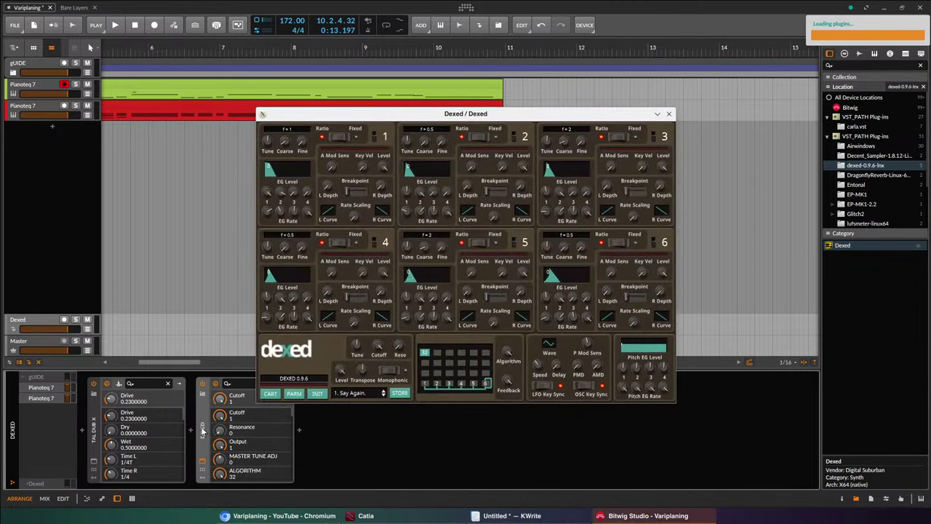
left_click(669, 114)
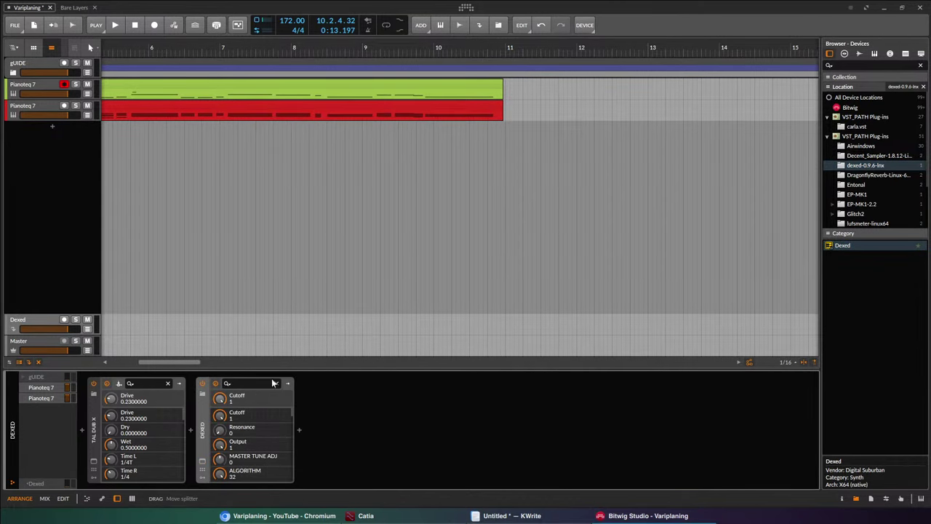
key("Delete")
Look up the EP-MK1 synth in its plug-in folder and select the red Pianoteq 7 track.
scroll(866, 189, "down", 3)
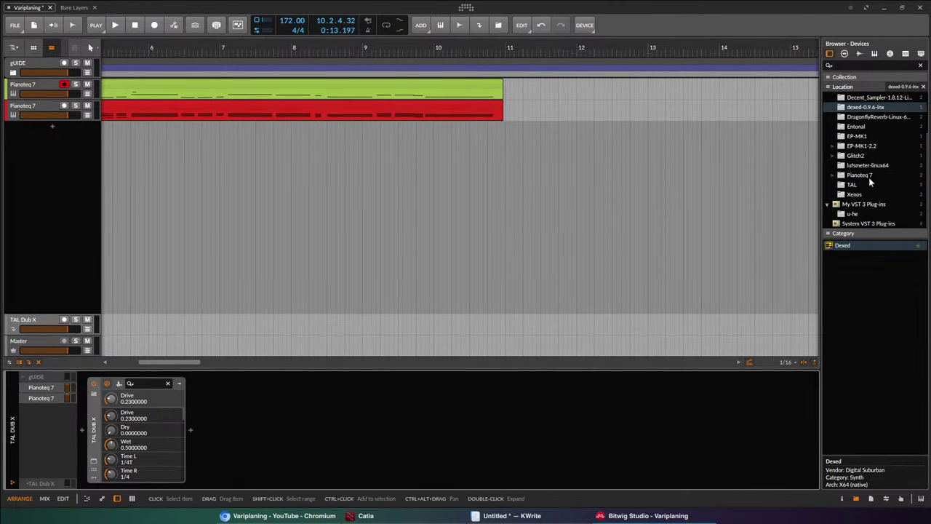
left_click(859, 137)
left_click(855, 247)
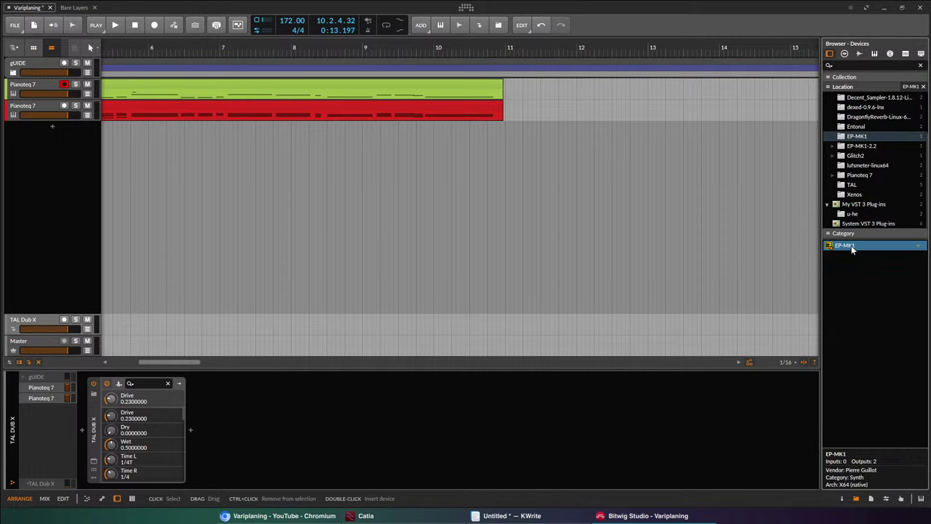
left_click(40, 108)
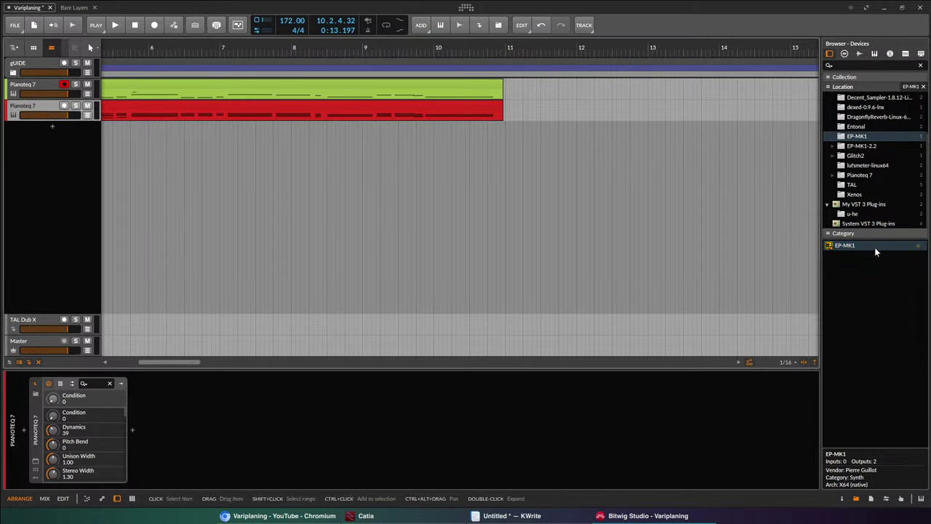
Add LUFSMeter from the lufsmeter-linux64 folder after the Oscilloscope on the Master track and close its window.
left_click(868, 165)
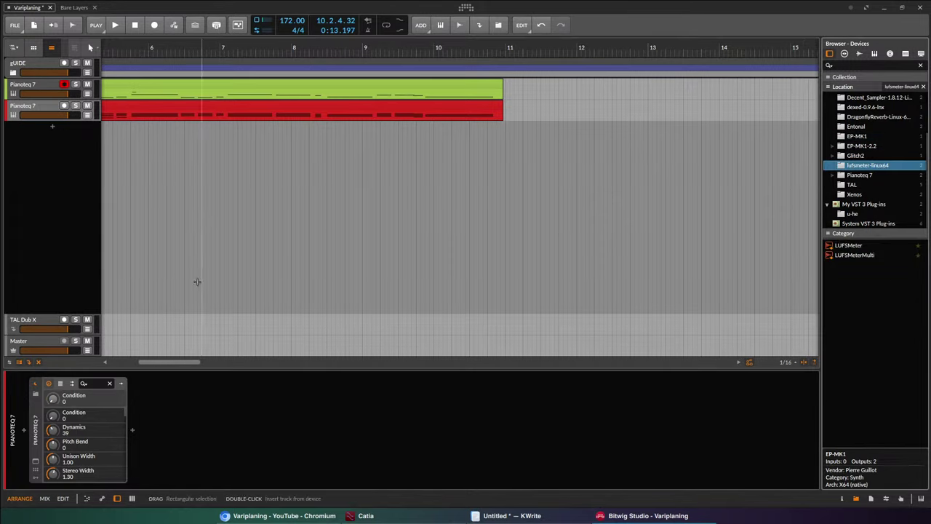
left_click(41, 338)
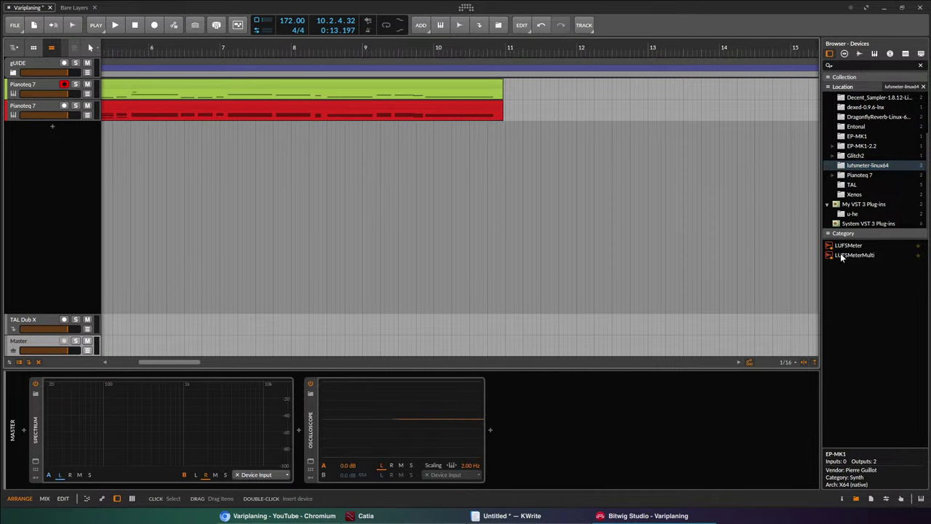
left_click_drag(849, 248, 641, 422)
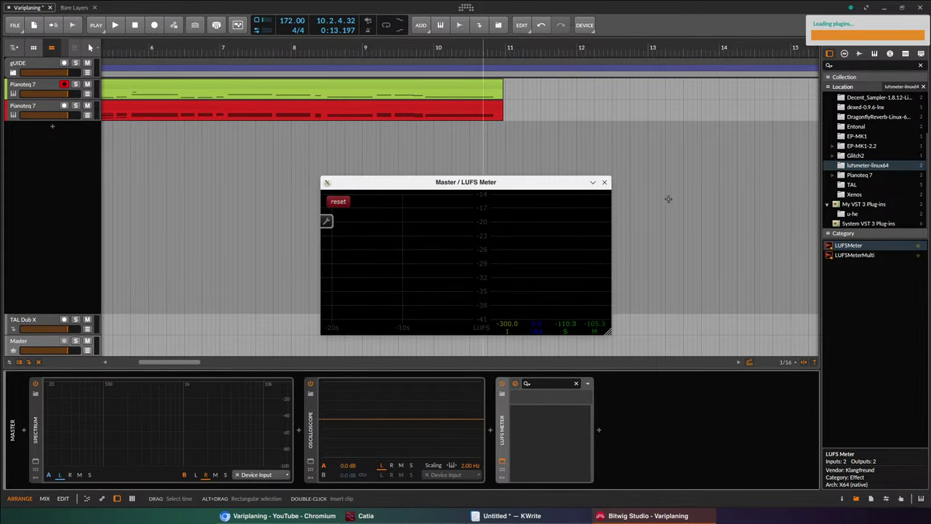
left_click(604, 182)
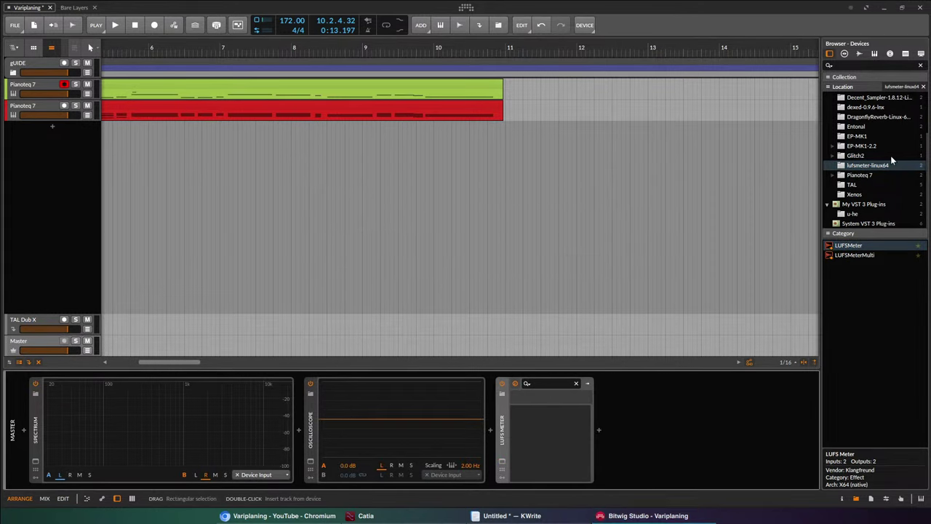
Load the Xenos synth on a new track below the Pianoteq 7 tracks, arm it and reposition its window.
left_click(874, 194)
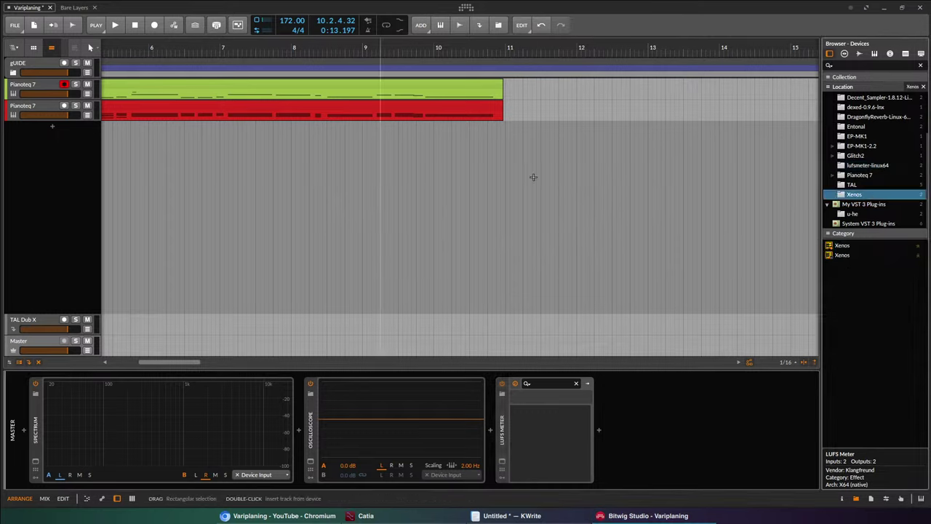
left_click_drag(843, 255, 41, 140)
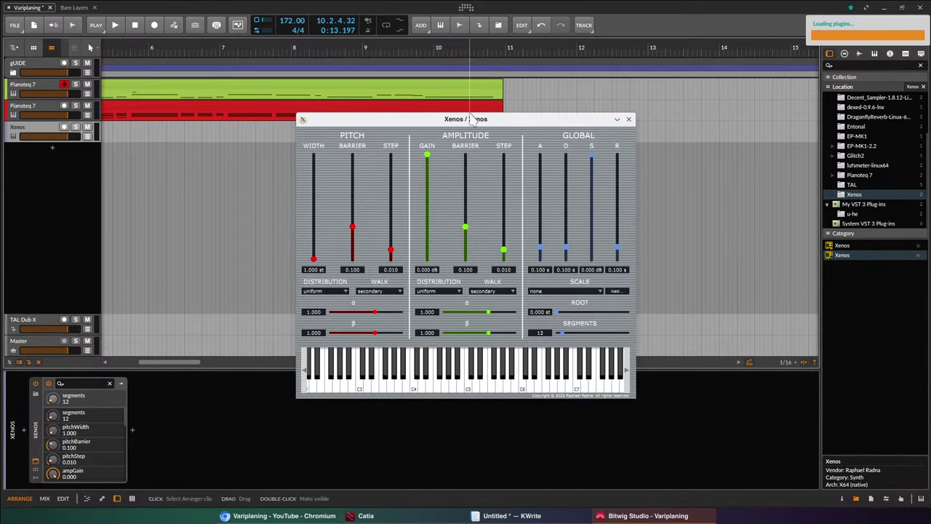
left_click_drag(470, 115, 569, 180)
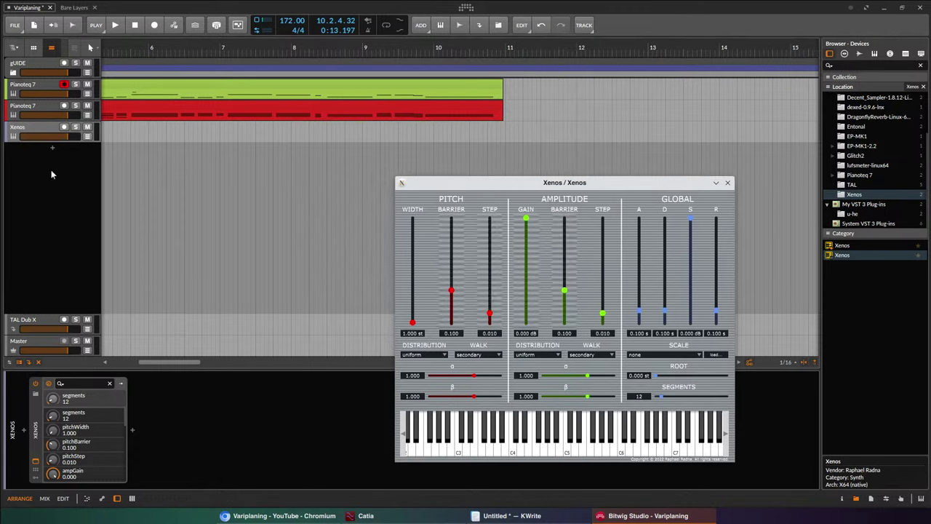
left_click(64, 127)
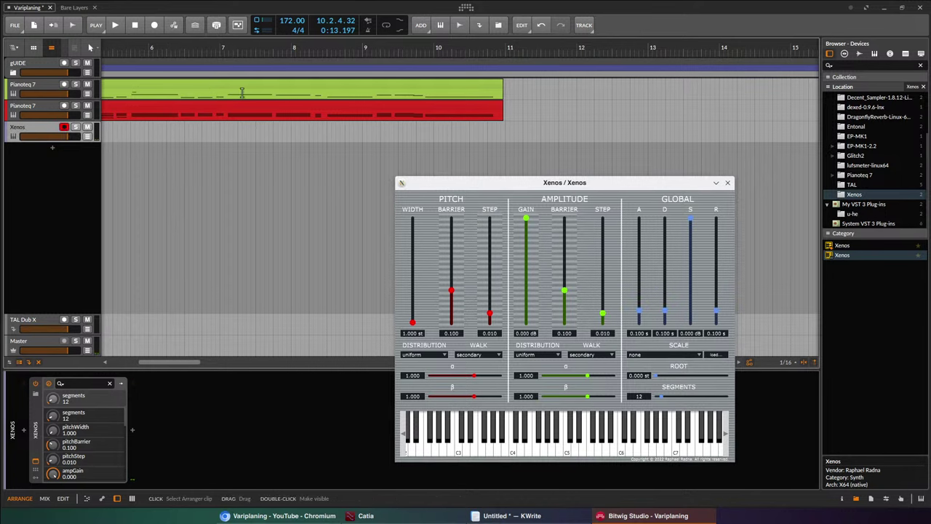
left_click_drag(635, 204, 567, 114)
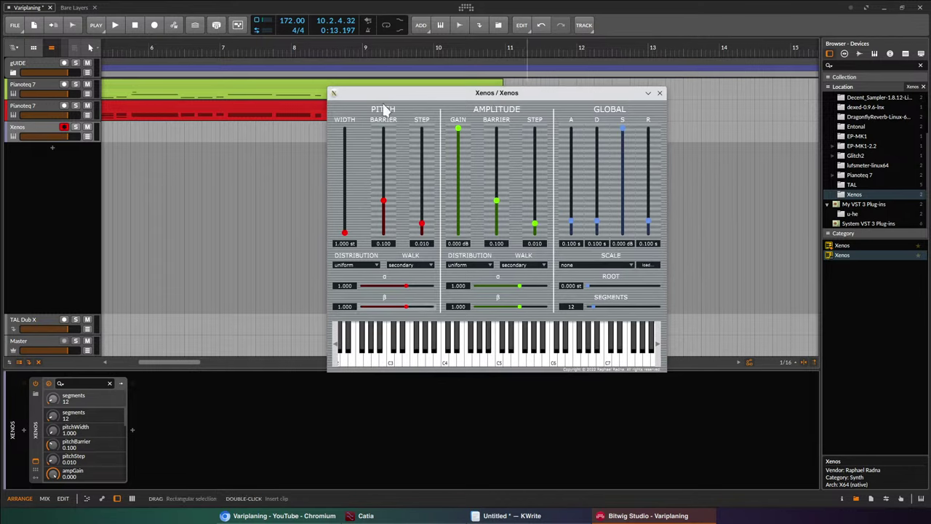
Load the Scala tuning file "5 equal divisions of 2_1.scl" from the Audio/Tunings folder as the Xenos scale.
left_click(604, 266)
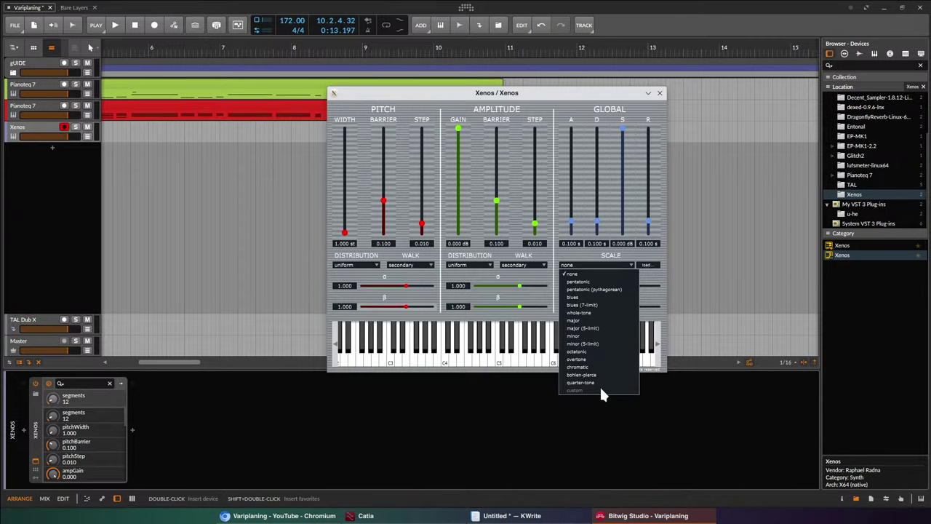
left_click(651, 270)
left_click(648, 265)
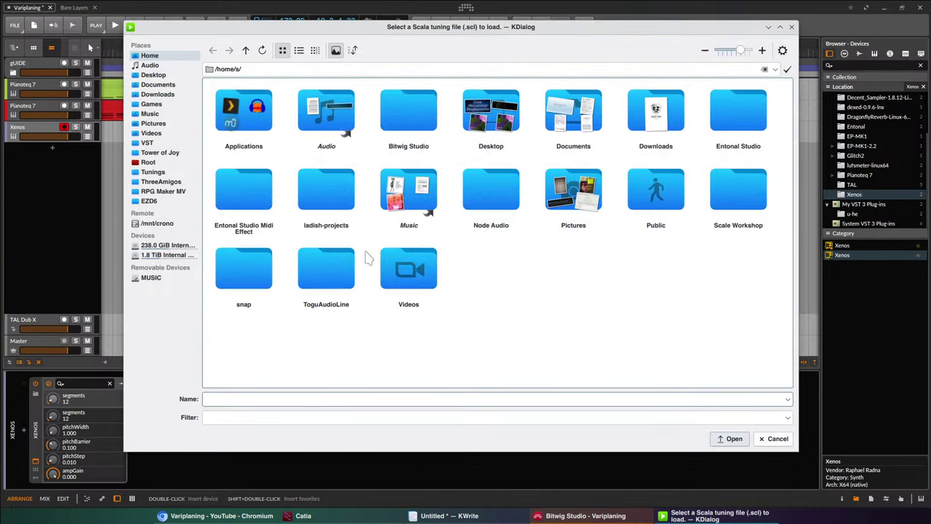
left_click(172, 66)
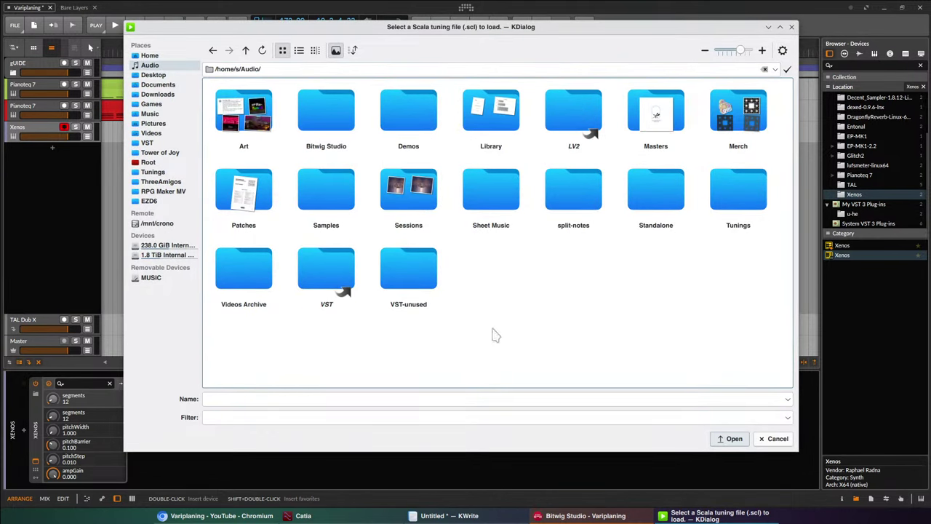
left_click(738, 190)
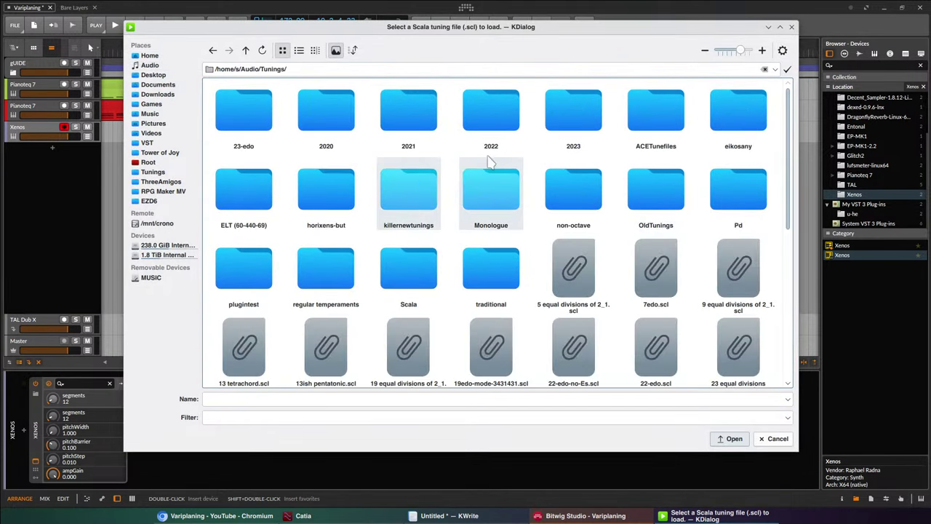
left_click(572, 127)
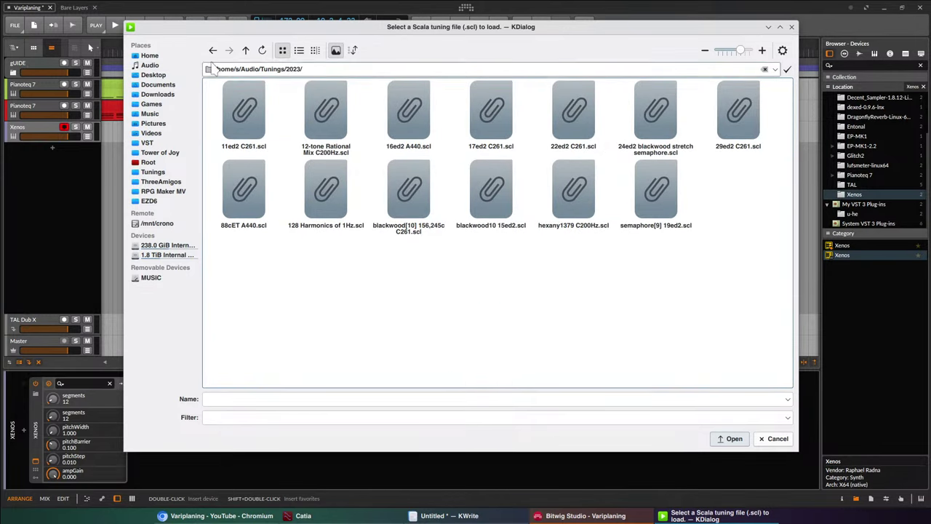
left_click(245, 50)
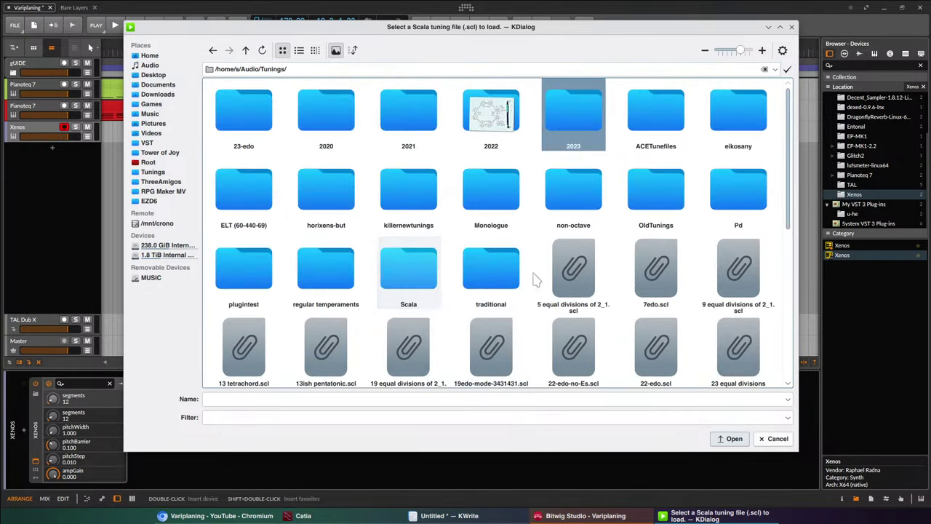
left_click(573, 271)
left_click(731, 439)
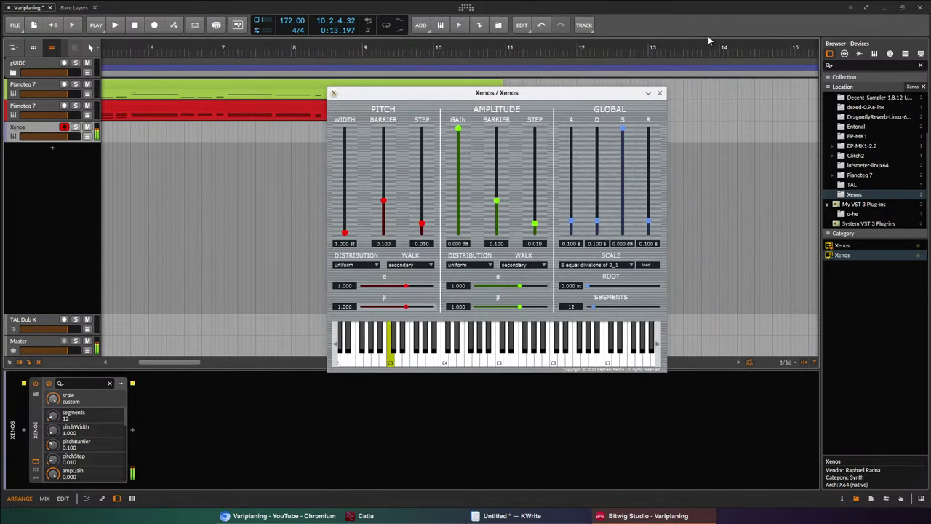
Set the Xenos pitch width to about 25.1 st, pitch barrier to about 0.029 and pitch step to 1.000.
mouse_move(386, 204)
left_mouse_down()
mouse_move(382, 154)
mouse_move(383, 191)
left_mouse_up()
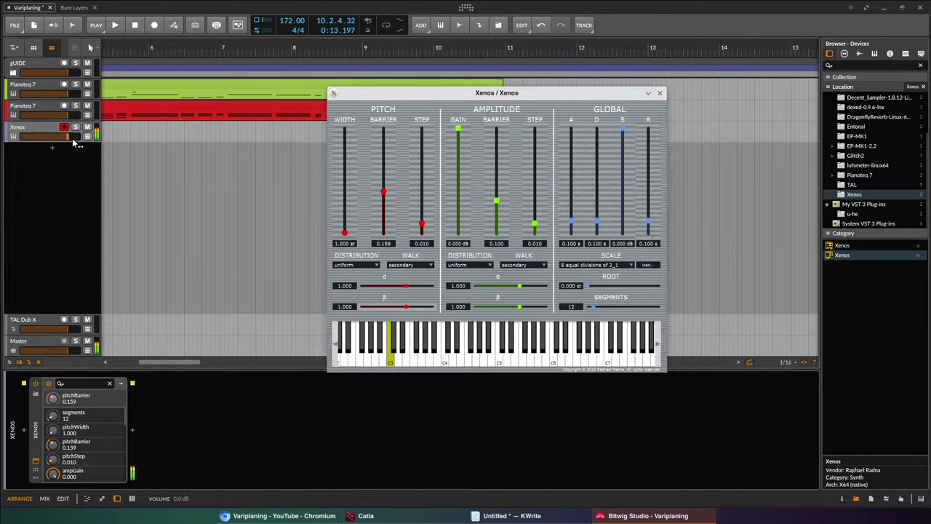
left_click_drag(421, 226, 424, 177)
left_click_drag(426, 114, 347, 210)
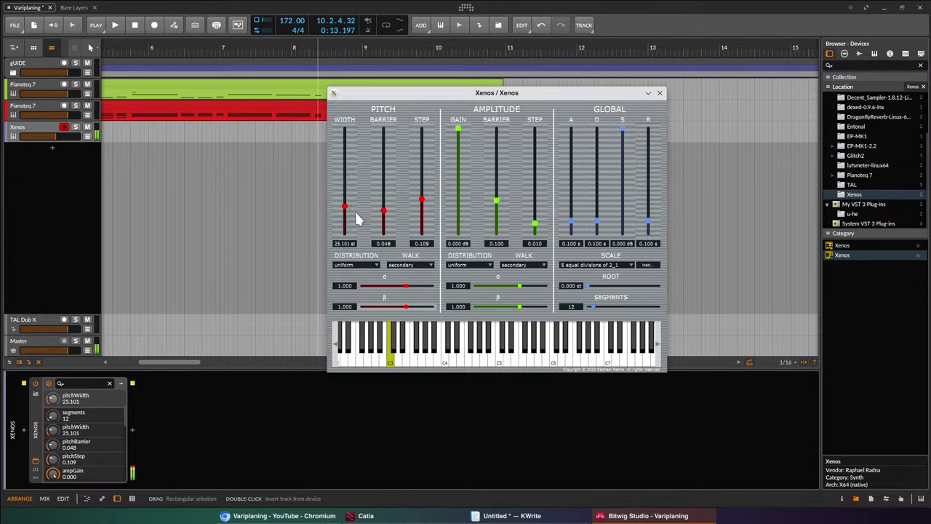
left_click(227, 230)
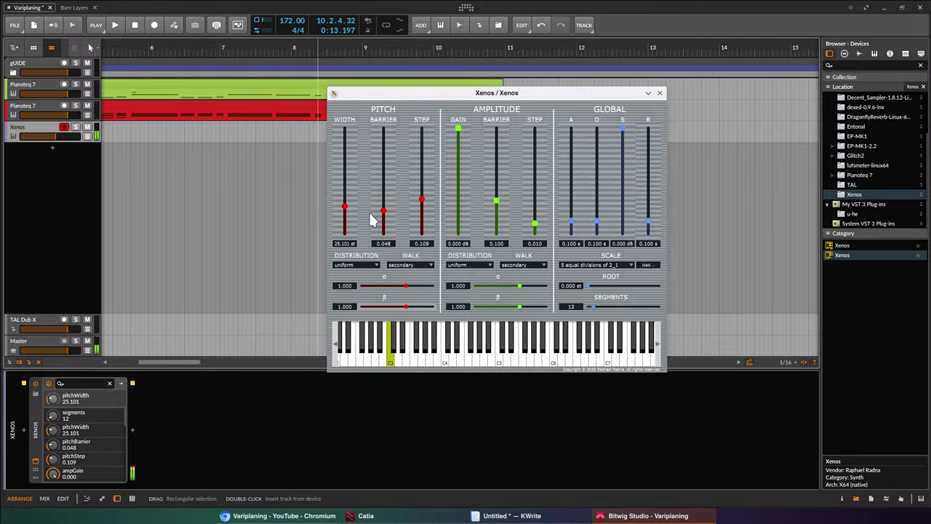
mouse_move(382, 211)
left_mouse_down()
mouse_move(382, 234)
mouse_move(389, 131)
mouse_move(426, 125)
mouse_move(386, 166)
mouse_move(391, 222)
left_mouse_up()
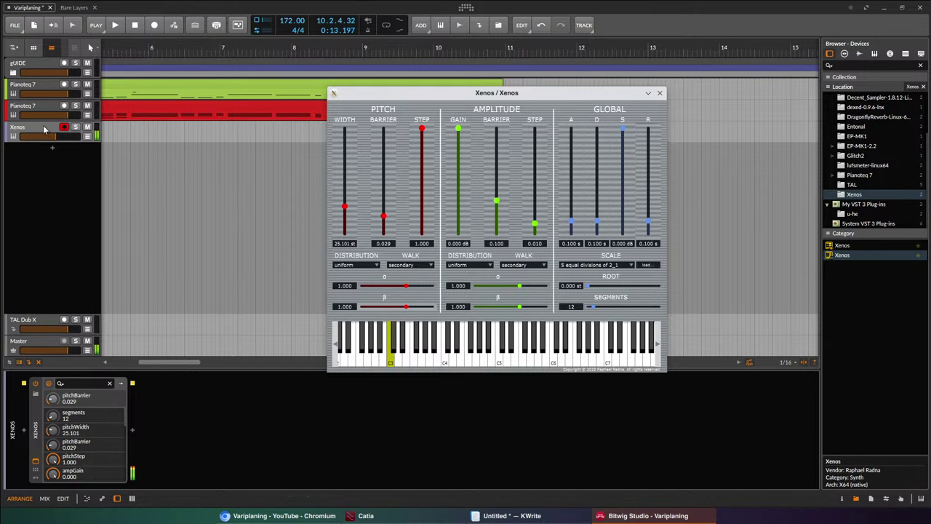
Place the play start position at 6.2 in the arrangement, and move the Xenos window aside and close it.
left_click(167, 206)
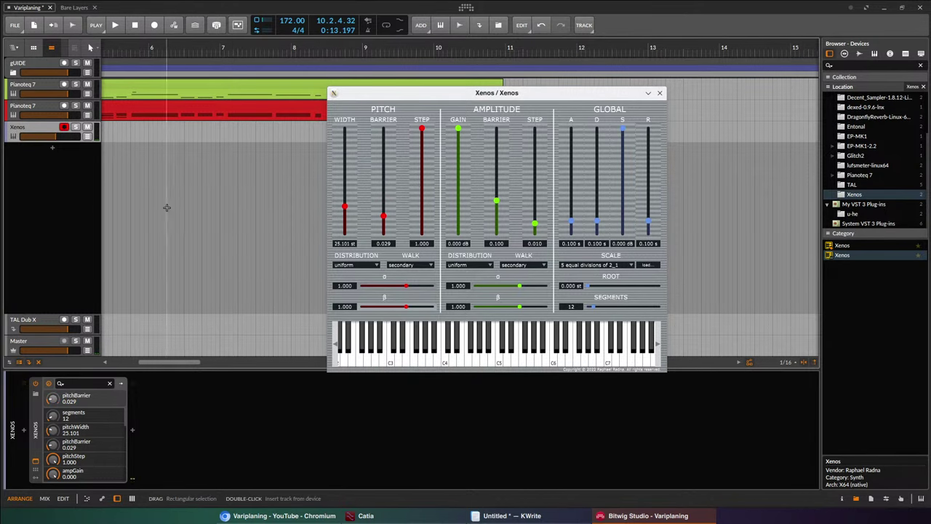
left_click_drag(599, 100, 608, 175)
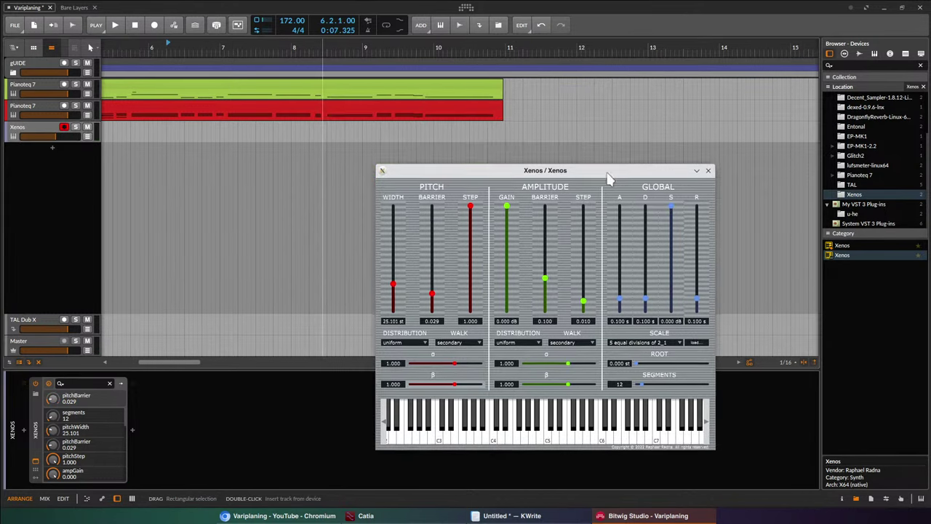
left_click(708, 173)
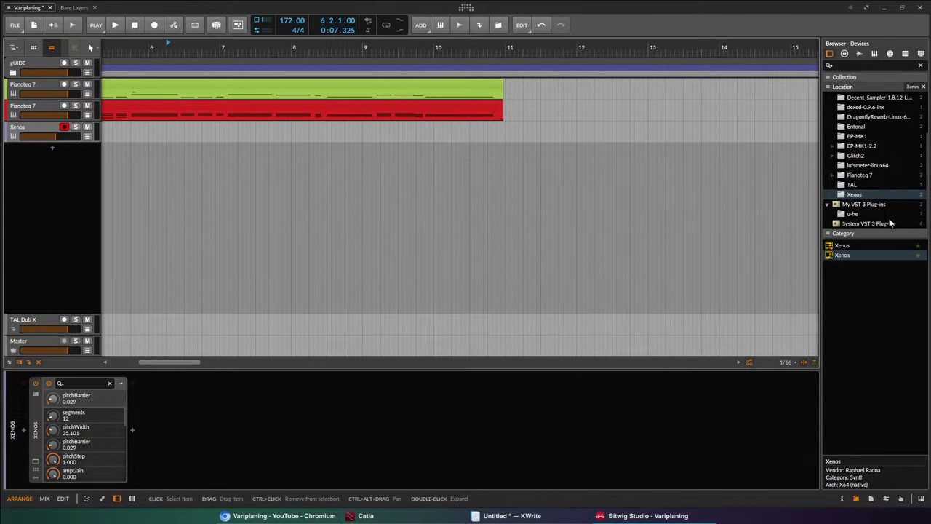
Find "TAL-SAM" in all device locations, load libTAL-Sampler on a new track below Xenos and close its window.
scroll(876, 175, "up", 3)
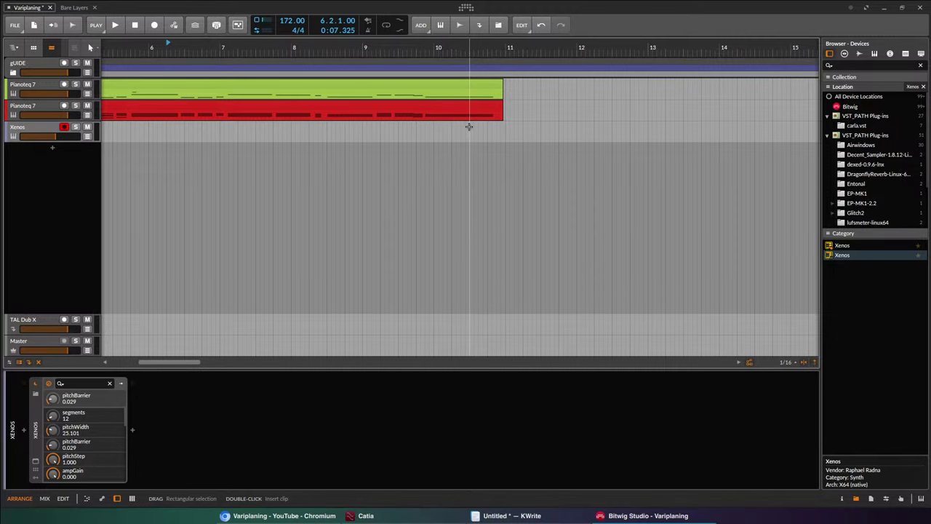
left_click(902, 64)
type("T")
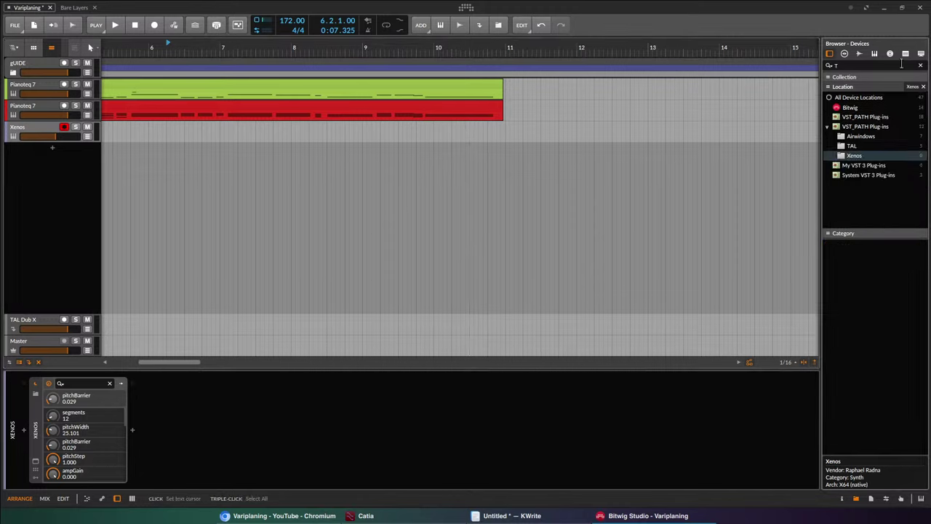
type("AL-SAM")
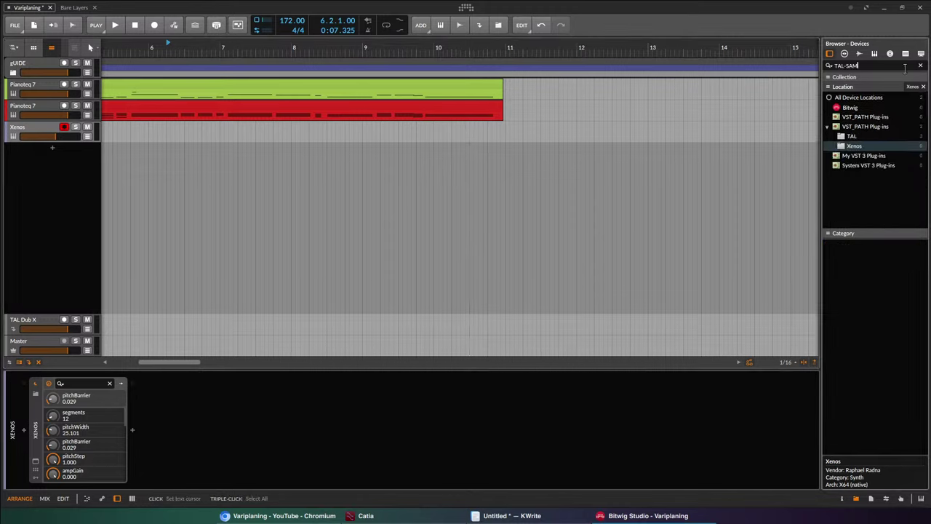
left_click(851, 97)
left_click_drag(856, 249, 47, 150)
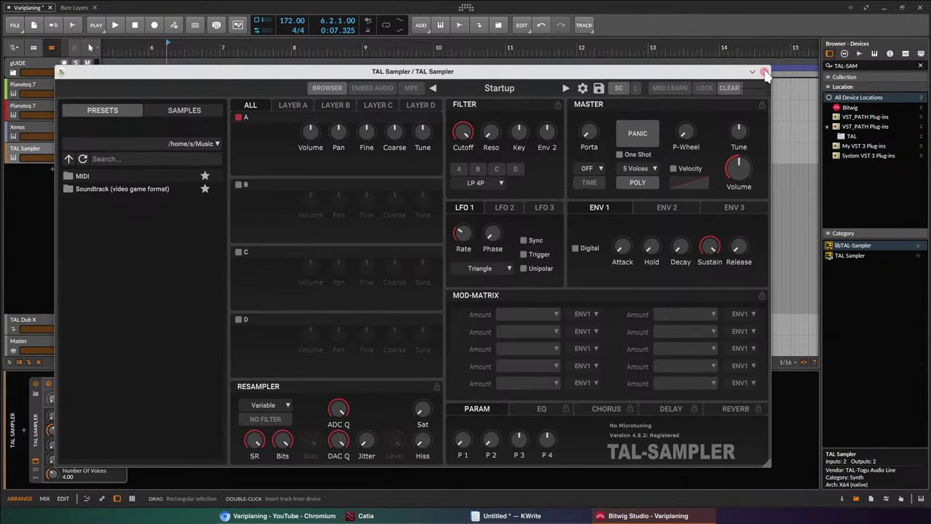
left_click(763, 72)
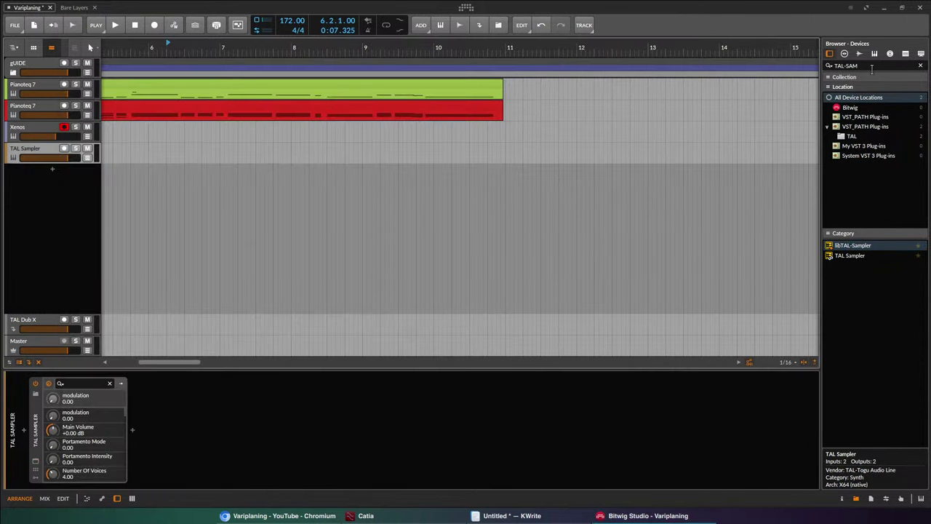
Clear the device search and insert libTAL-DAC after the Pianoteq 7 instrument on the red Pianoteq 7 track.
key("BackSpace")
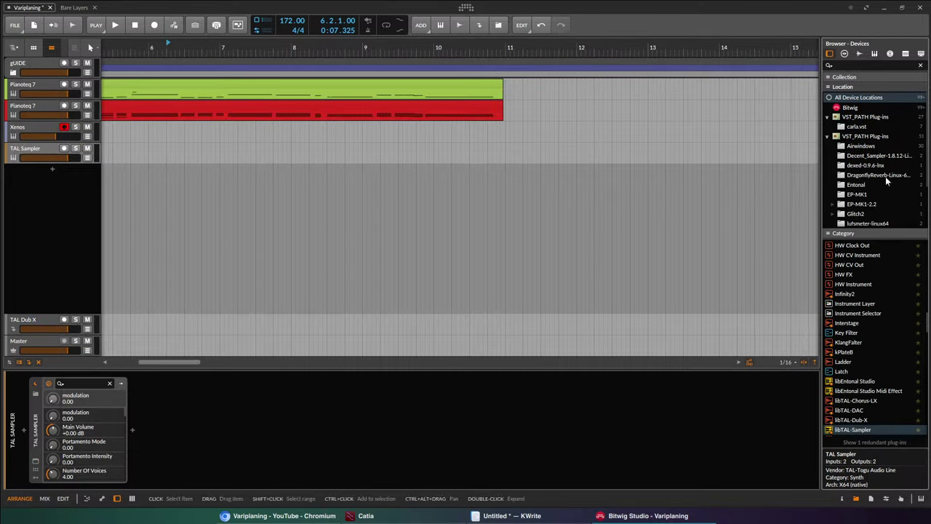
left_click_drag(925, 318, 925, 331)
left_click(870, 322)
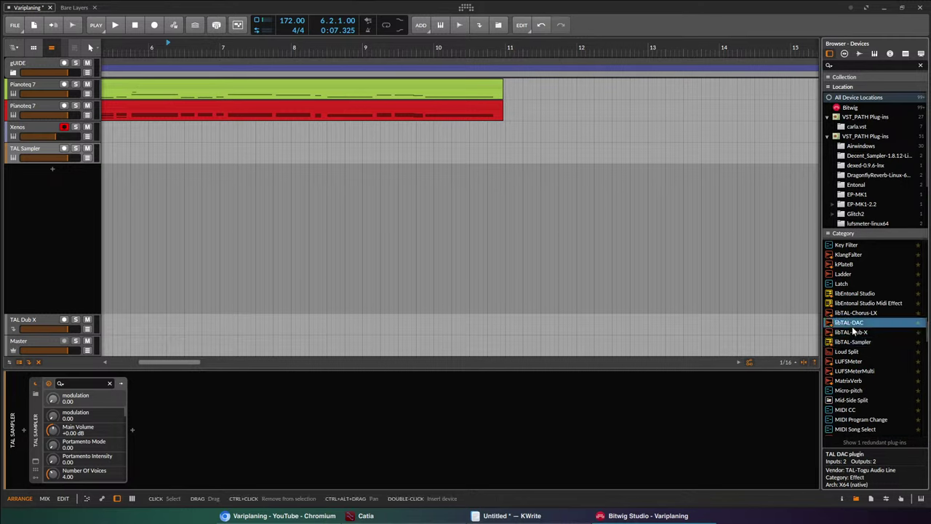
left_click_drag(862, 325, 133, 430)
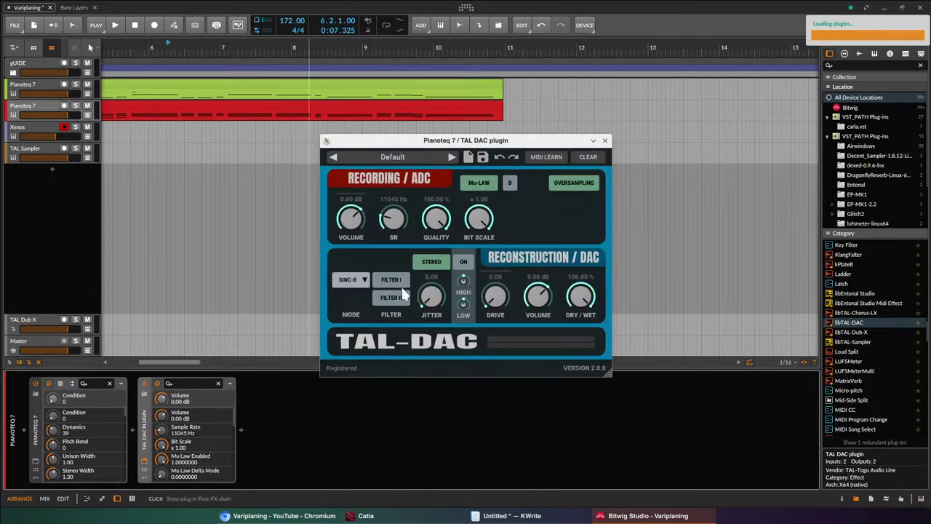
Browse the TAL Extreme and Gentle presets of TAL-DAC, close its window and delete the effect from the Pianoteq 7 track.
left_click(398, 157)
mouse_move(415, 184)
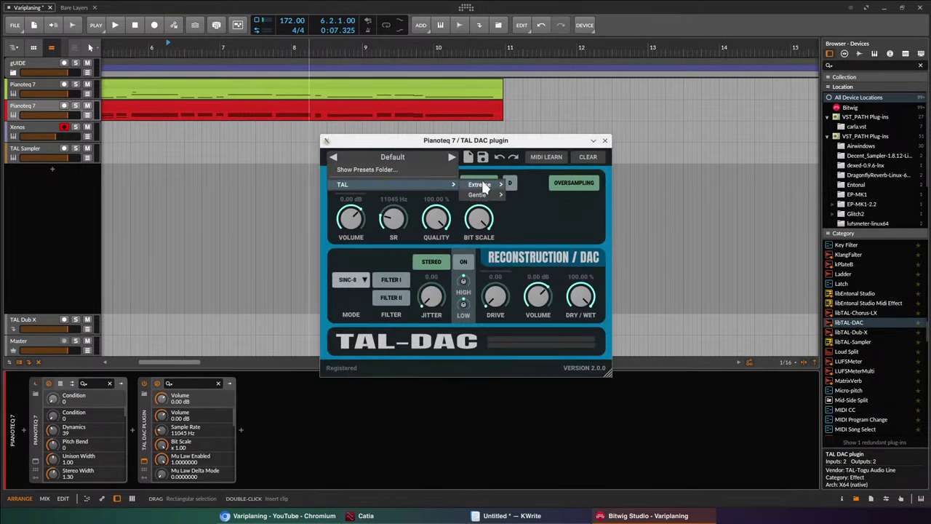
mouse_move(478, 197)
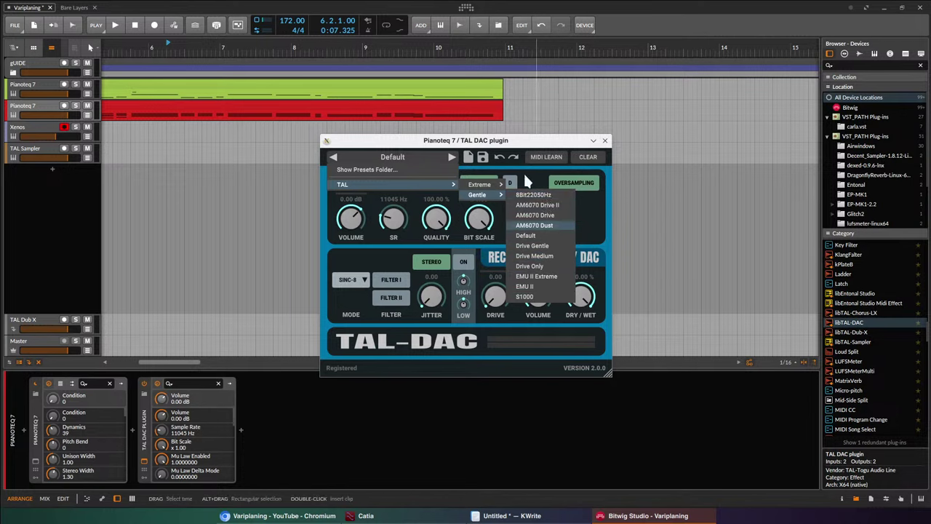
left_click(590, 224)
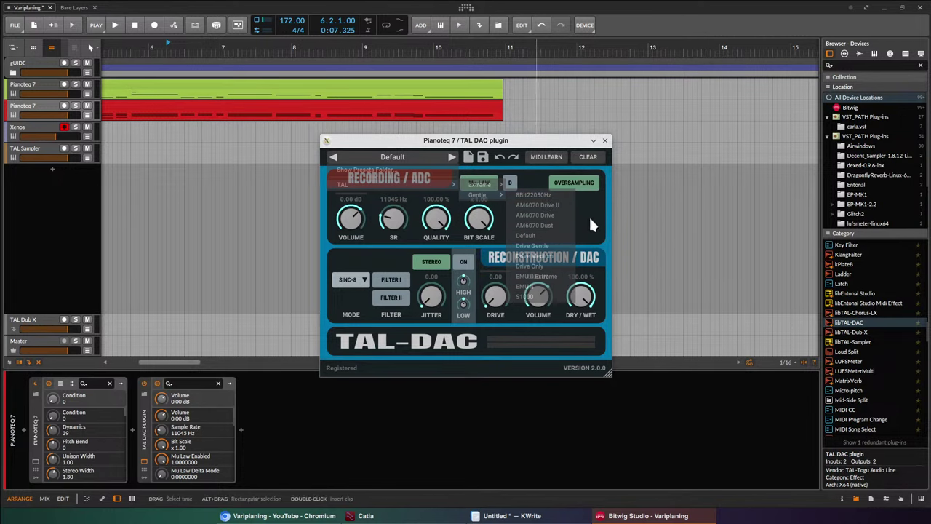
left_click(580, 295)
left_click(604, 141)
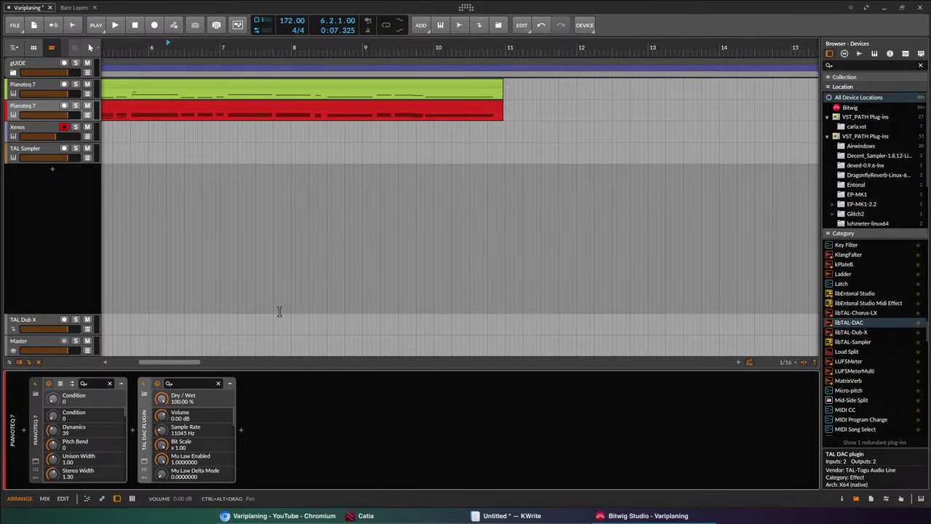
key("Delete")
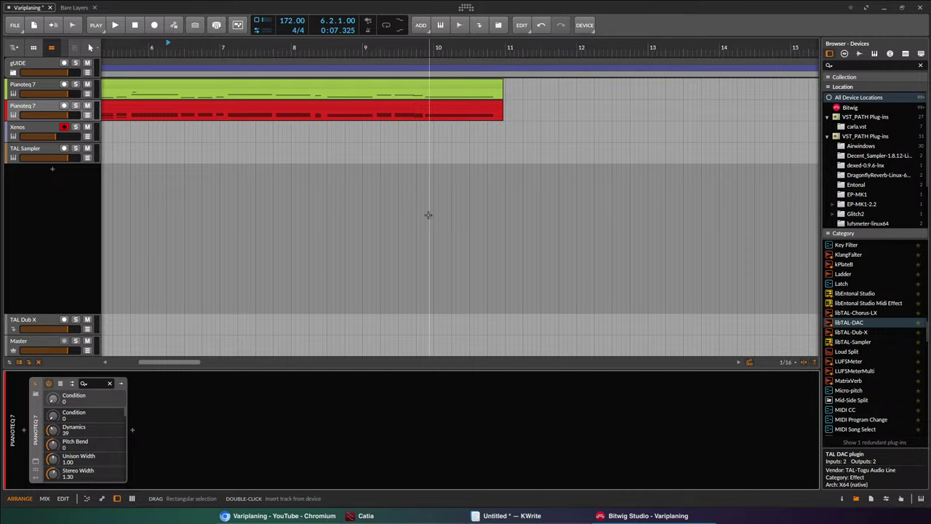
double_click(613, 10)
key("super+shift+Right")
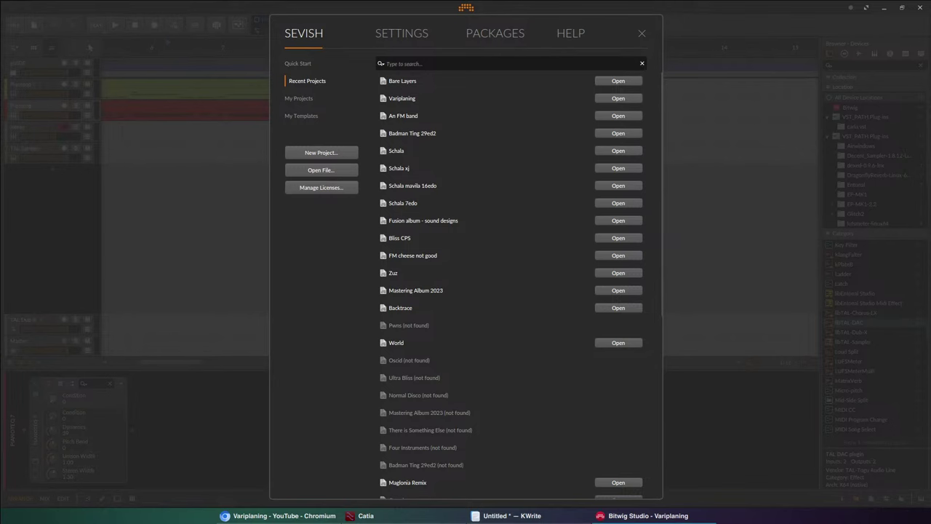
left_click(642, 34)
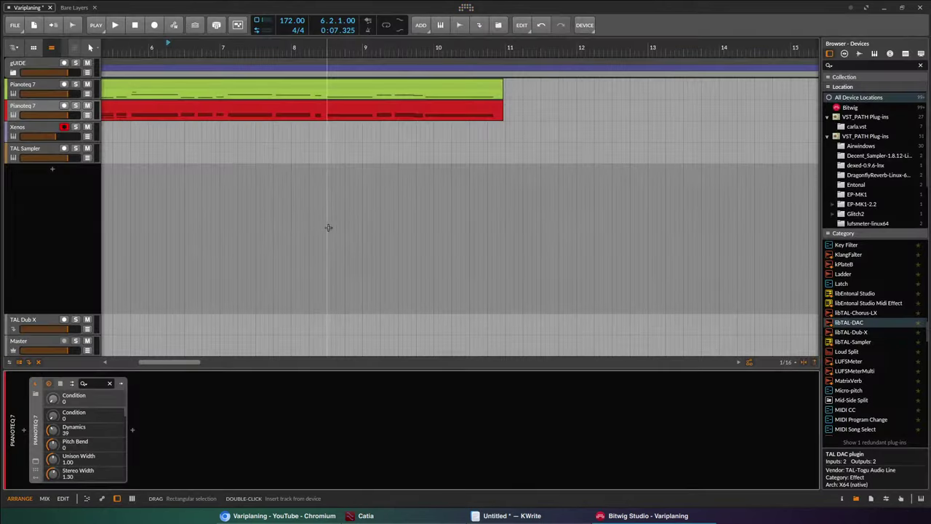
left_click(120, 266)
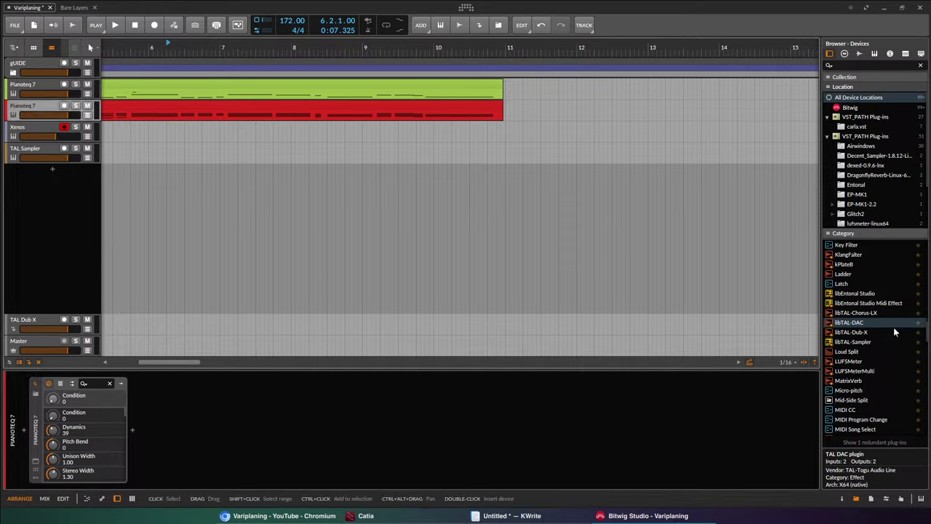
scroll(894, 329, "up", 2)
scroll(895, 331, "up", 10)
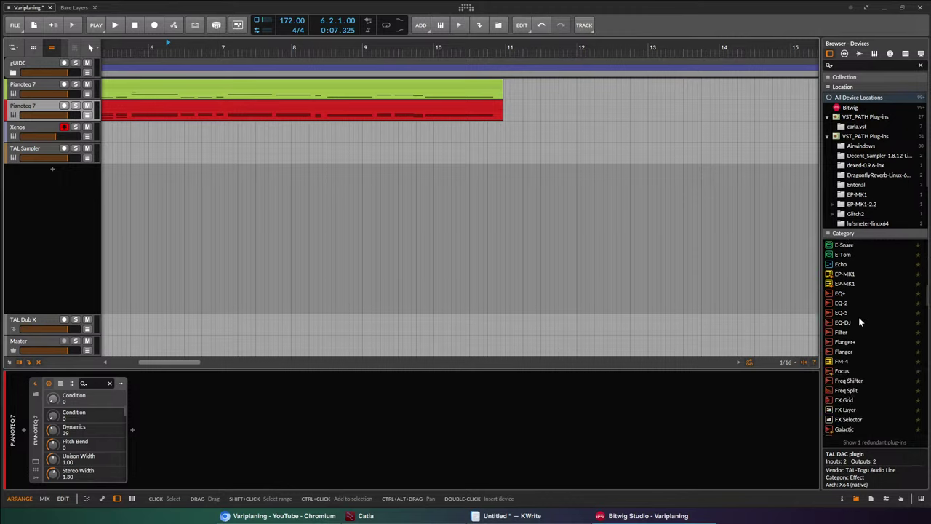
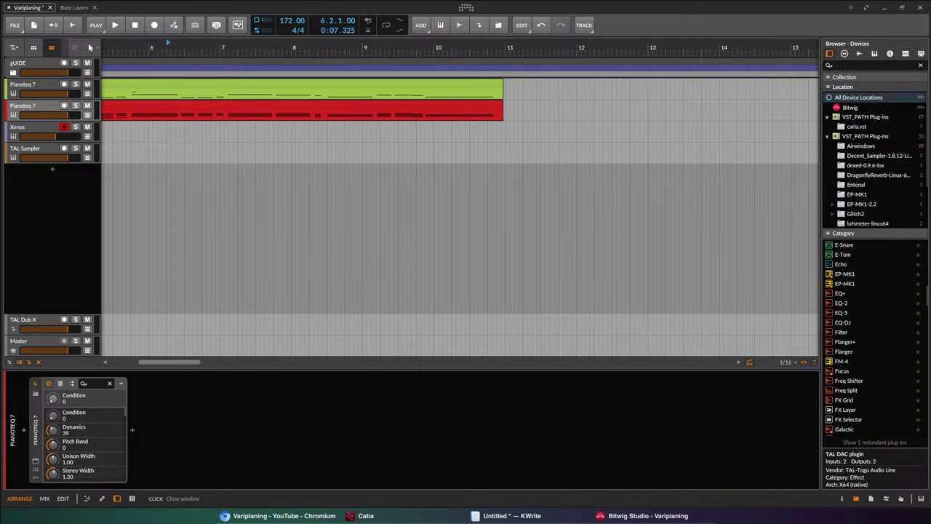
Switch to the untitled KWrite note and delete the two blank lines above "Variplaning".
left_click(509, 516)
left_click(245, 373)
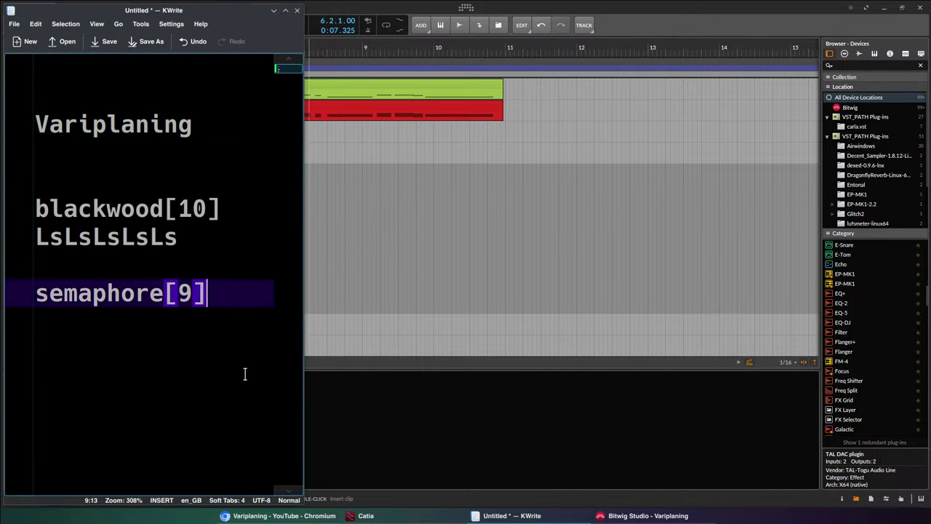
key("ctrl+Home")
key("Delete")
key("Delete")
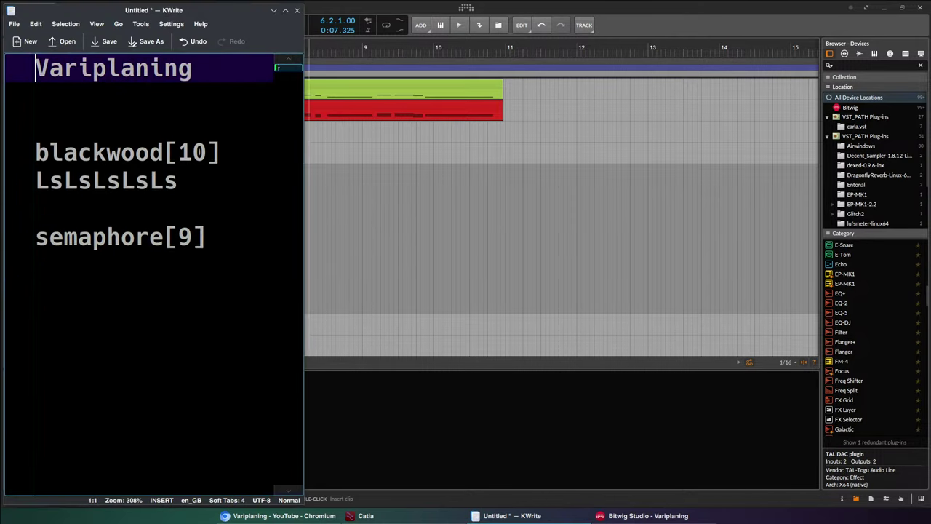
Add "whitewood[14]" at the end of the note, separated from "semaphore[9]" by a blank line.
key("ctrl+End")
key("Return")
key("Return")
type("white")
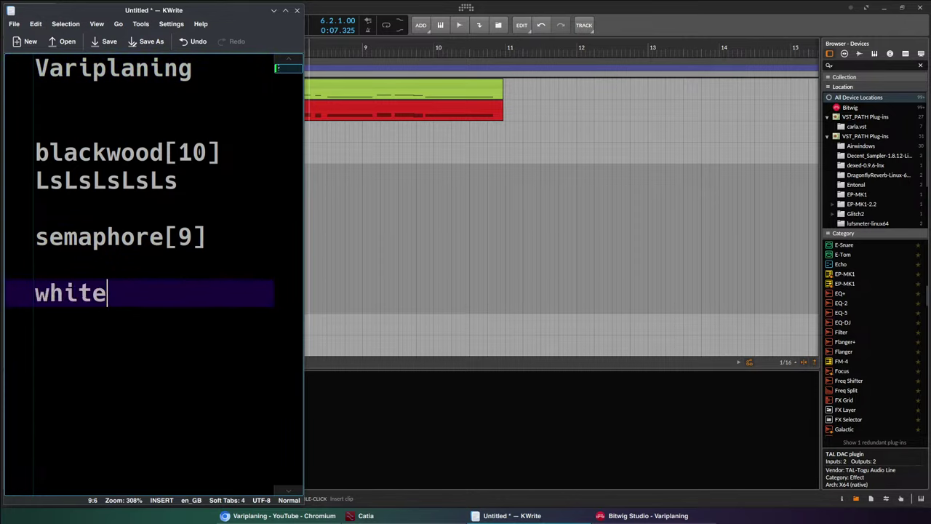
type("wood[14]")
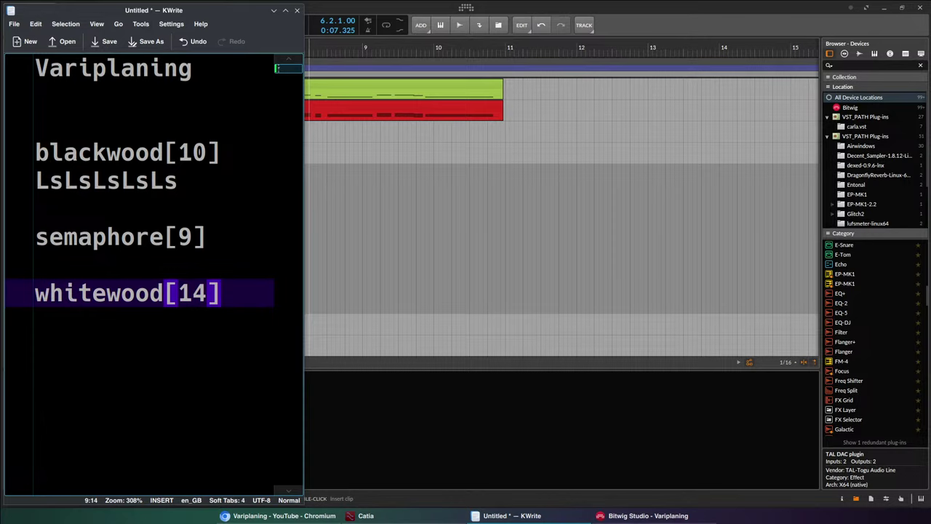
Write "21ed2" and "28ed2" on separate lines below "whitewood[14]".
key("Return")
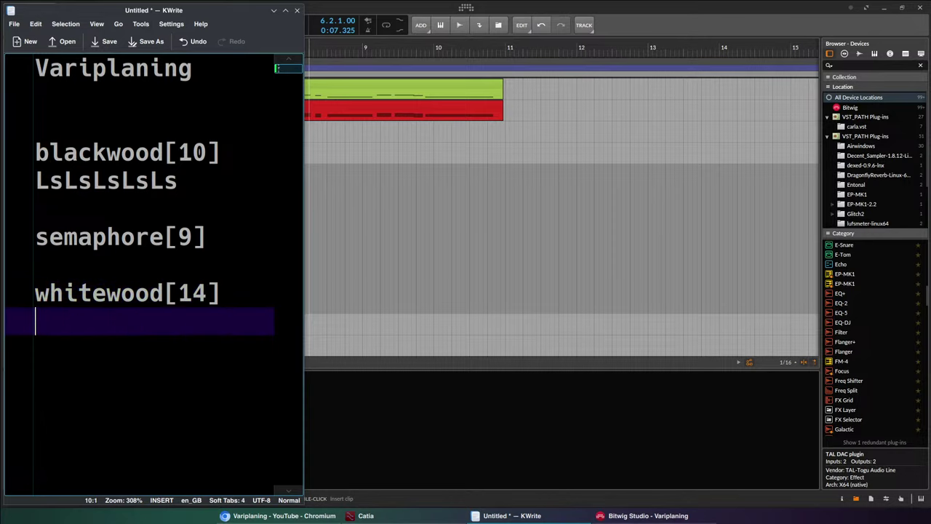
type("21ed2")
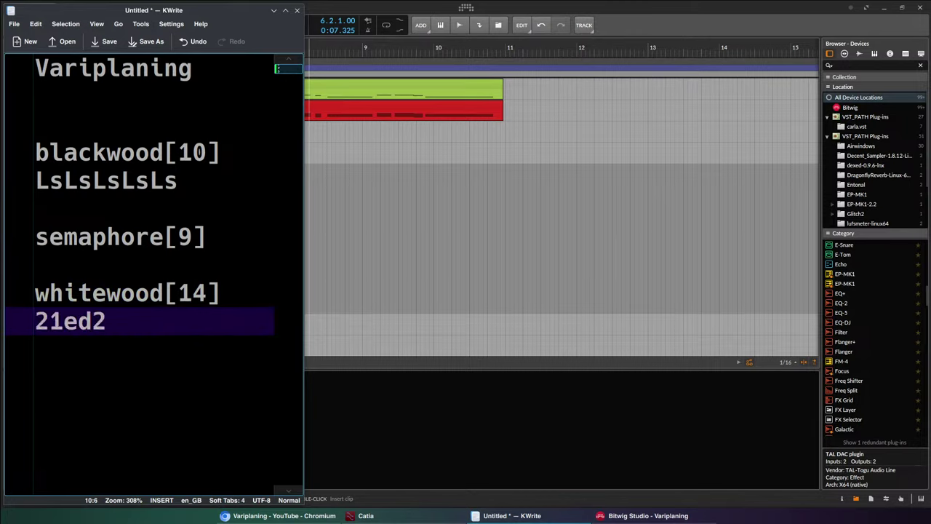
key("Return")
type("28e")
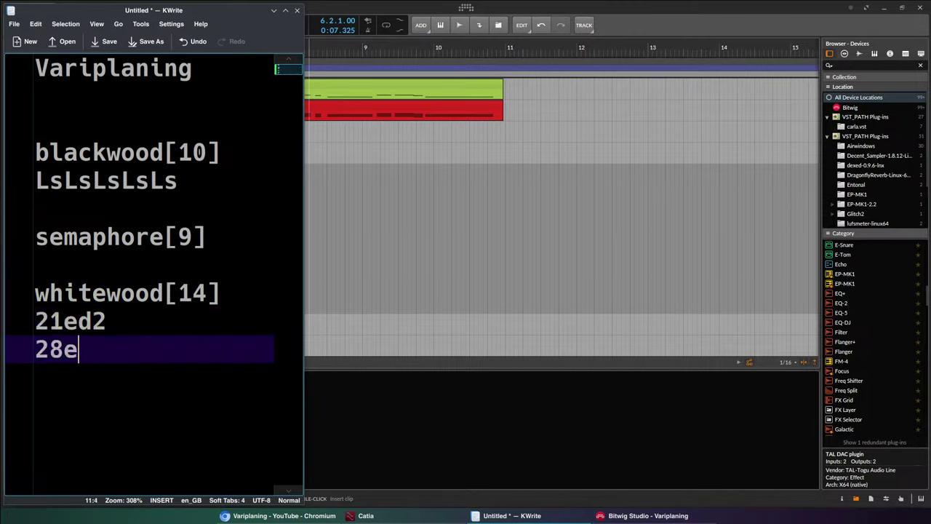
type("q")
key("BackSpace")
type("d2")
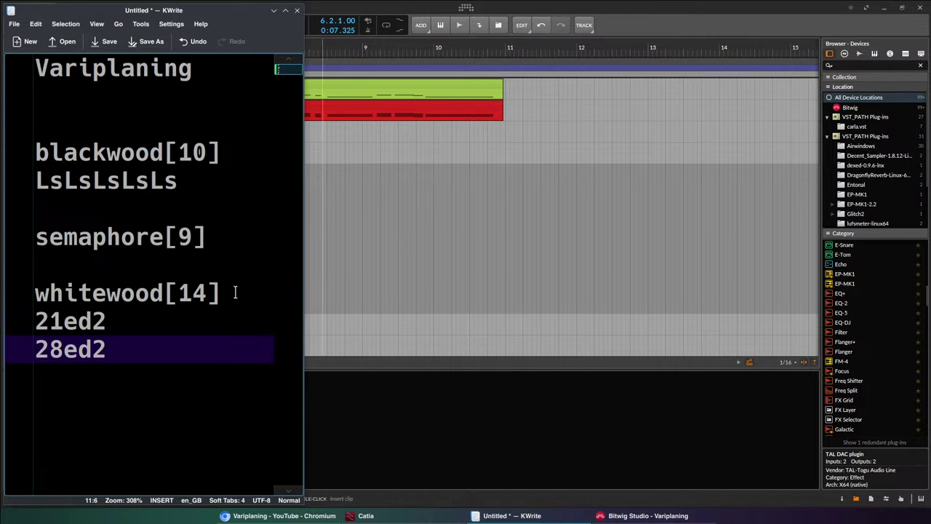
left_click_drag(235, 293, 4, 305)
left_click(3, 306)
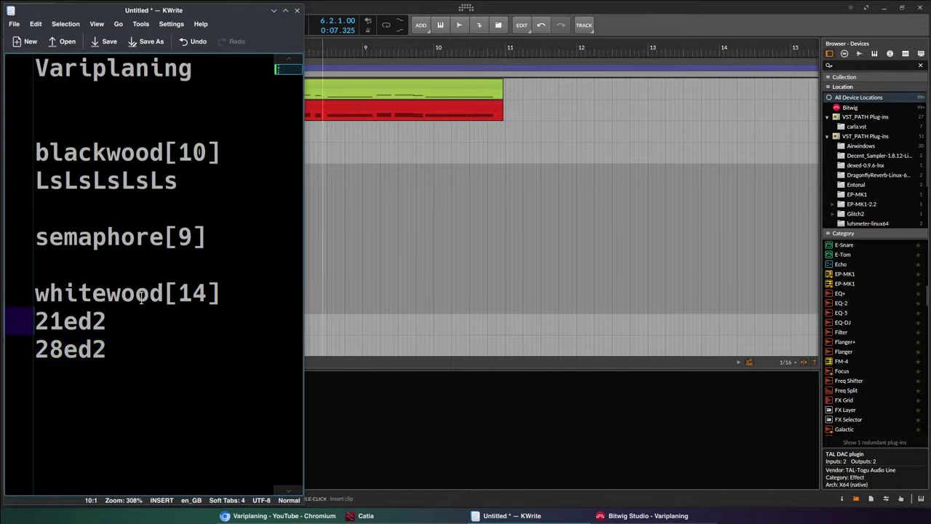
left_click(223, 293)
key("shift+Down")
key("shift+Up")
key("shift+Home")
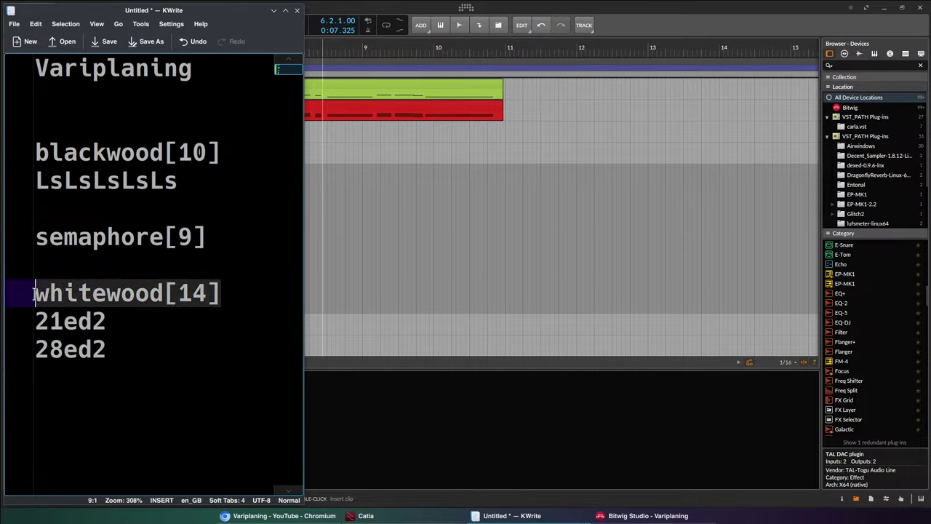
left_click(231, 288)
Switch back to Bitwig Studio, find "note" devices and place Multi-note in a Note FX Layer before Pianoteq 7 on the red track.
left_click(362, 411)
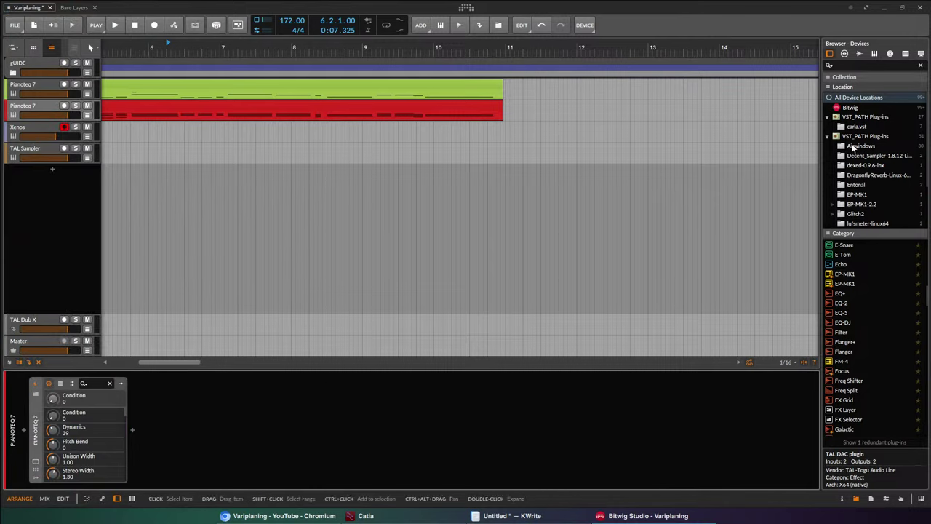
left_click(848, 66)
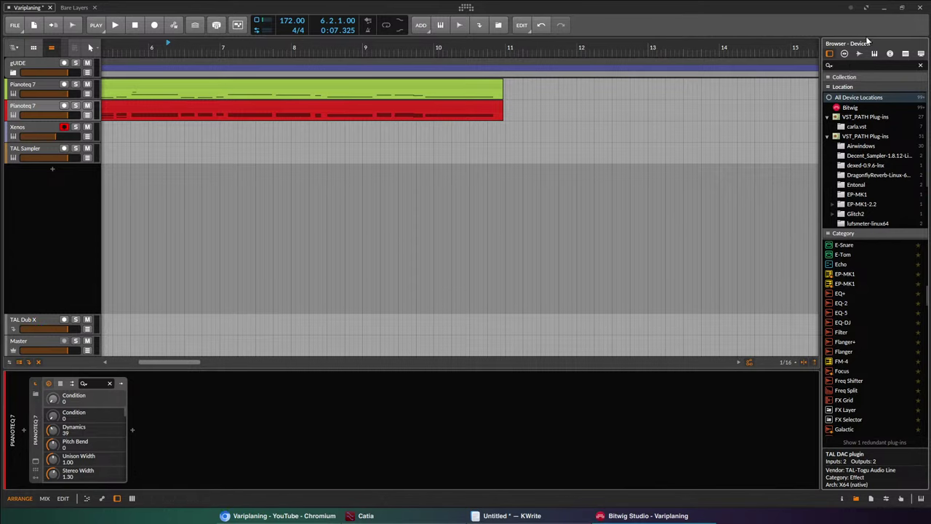
type("note")
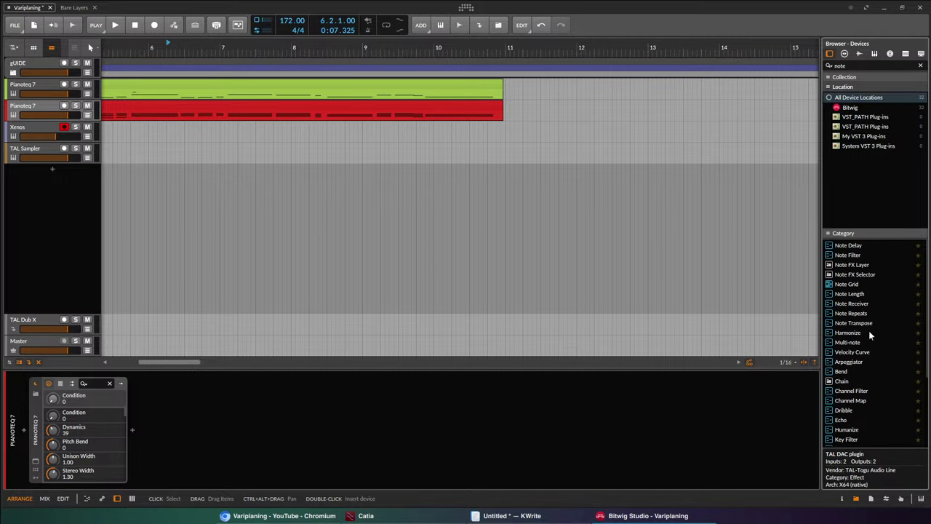
left_click_drag(866, 342, 24, 415)
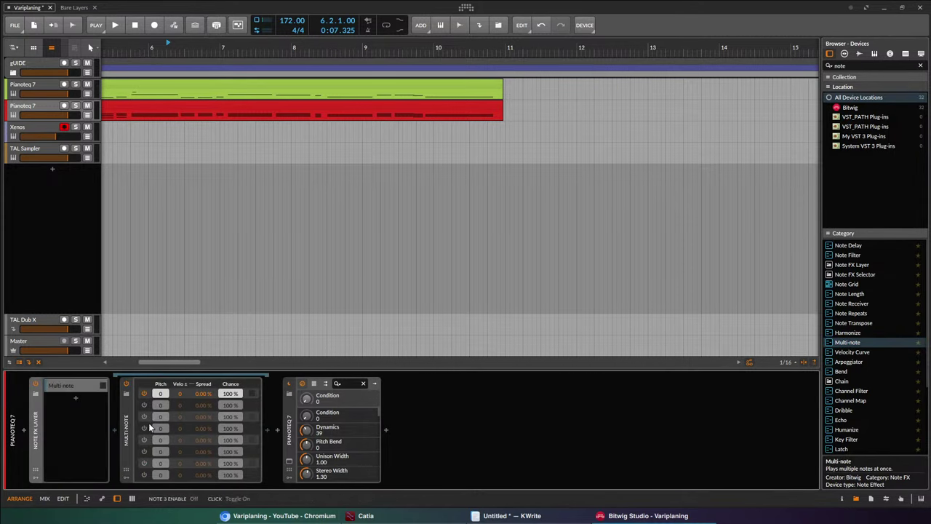
Add a second Multi-note layer to the Note FX Layer and give the first Multi-note two extra notes at +3 and +8.
double_click(63, 394)
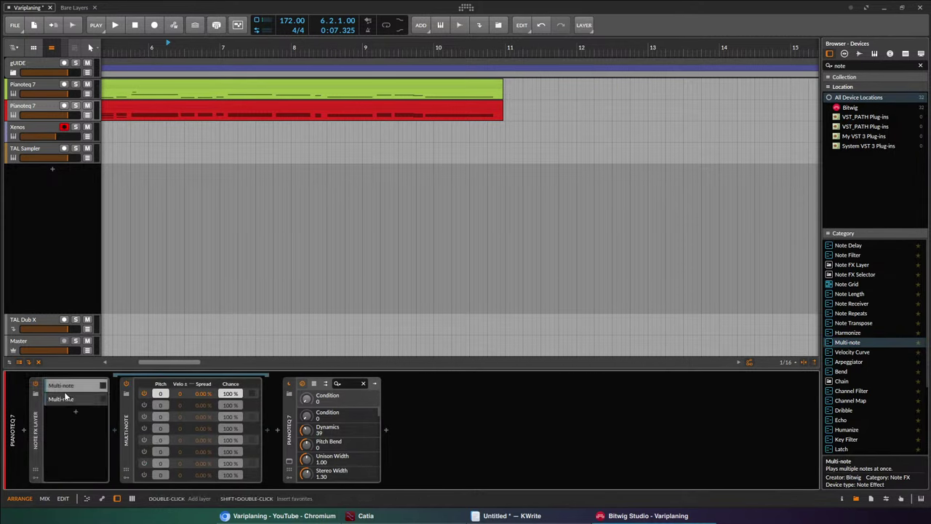
left_click(64, 396)
left_click(64, 385)
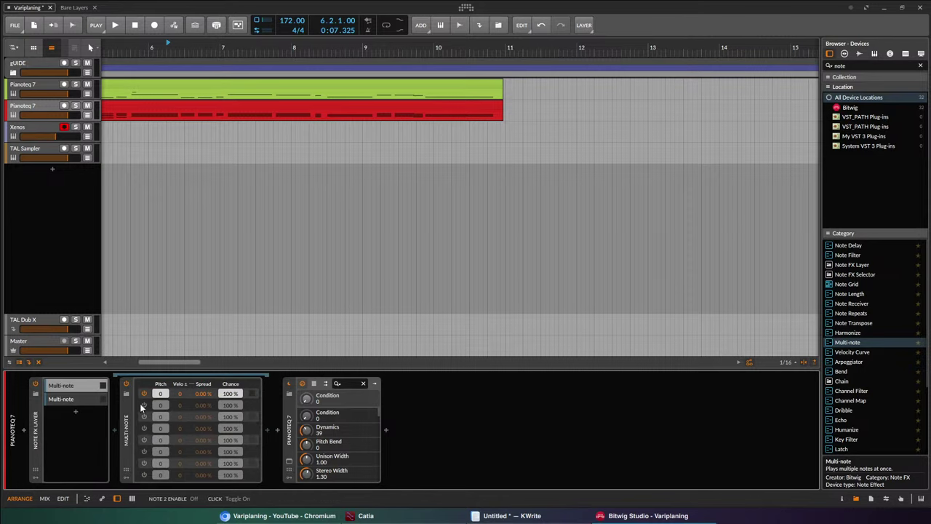
left_click(143, 405)
left_click(144, 416)
mouse_move(161, 404)
left_mouse_down()
mouse_move(160, 396)
mouse_move(161, 408)
left_mouse_up()
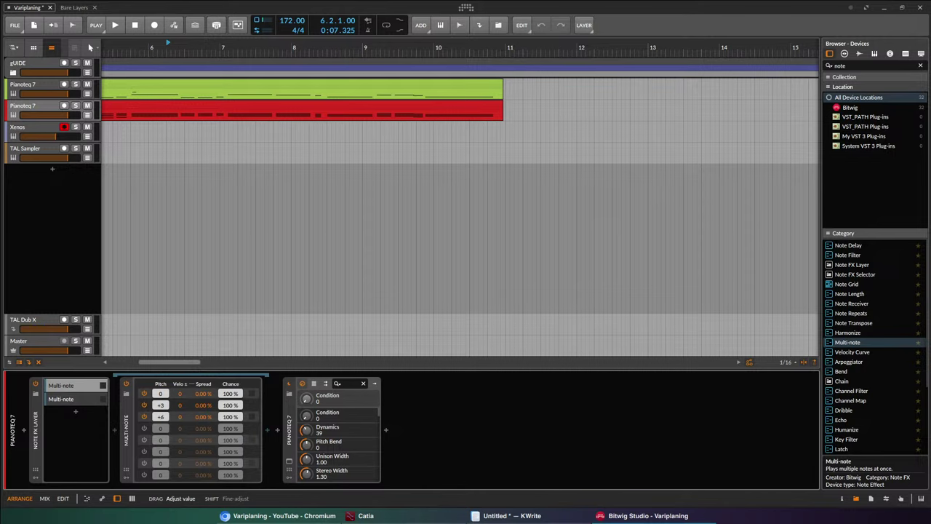
left_click_drag(167, 414, 166, 419)
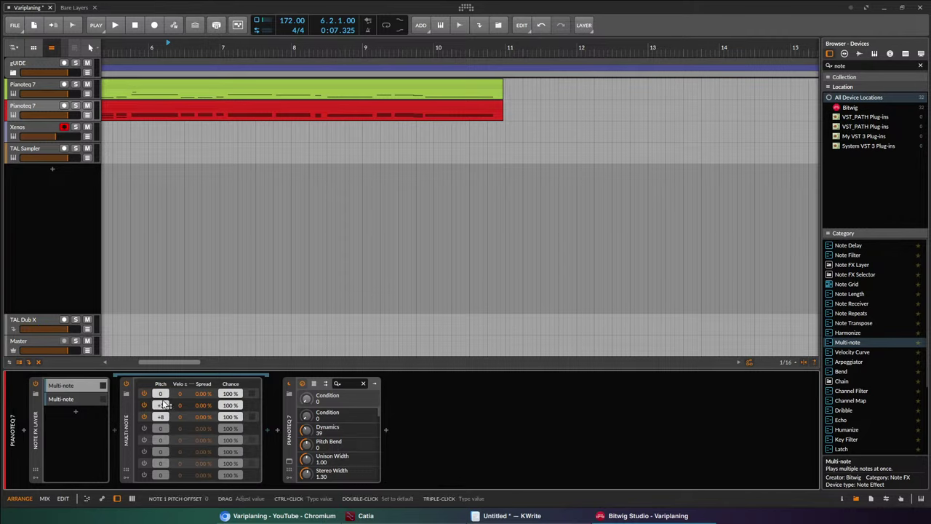
Enable notes 2 and 3 in the second Multi-note and set their pitches to +5 and +8.
left_click(75, 398)
left_click(143, 405)
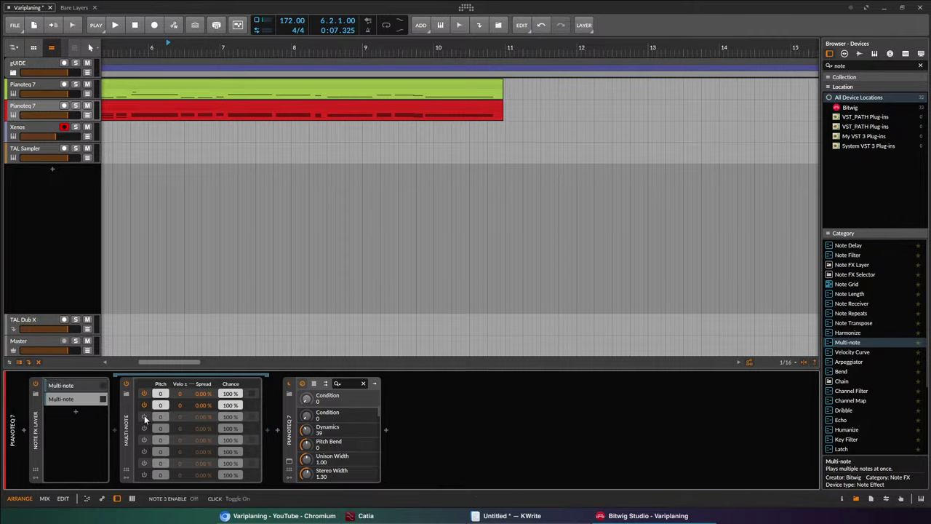
left_click(144, 416)
left_click_drag(161, 405, 160, 397)
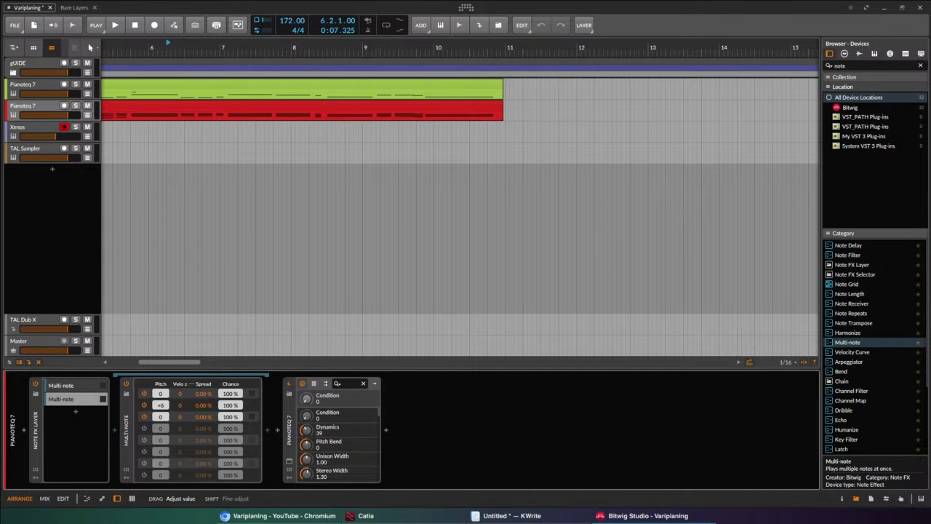
left_click_drag(160, 416, 160, 411)
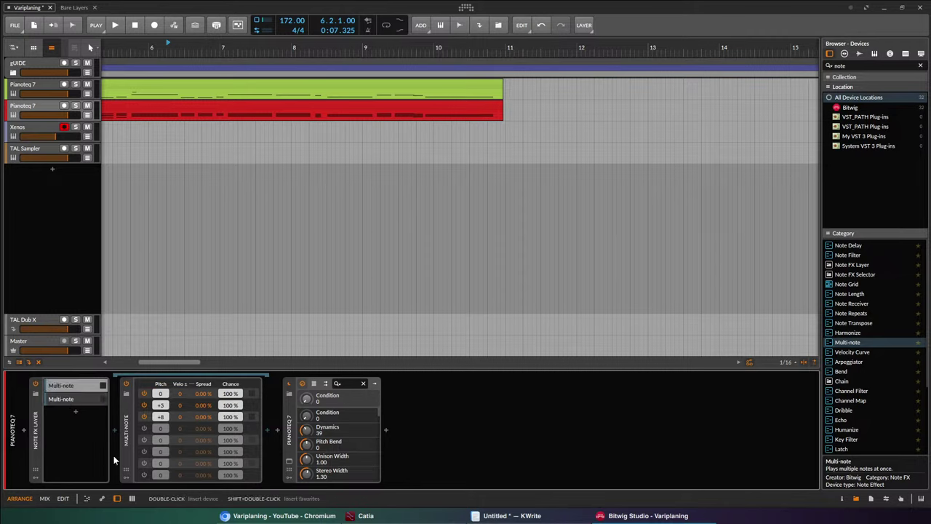
Review both Multi-note layers and delete the whole Note FX Layer from the red Pianoteq 7 track's device chain.
left_click(59, 385, "ctrl")
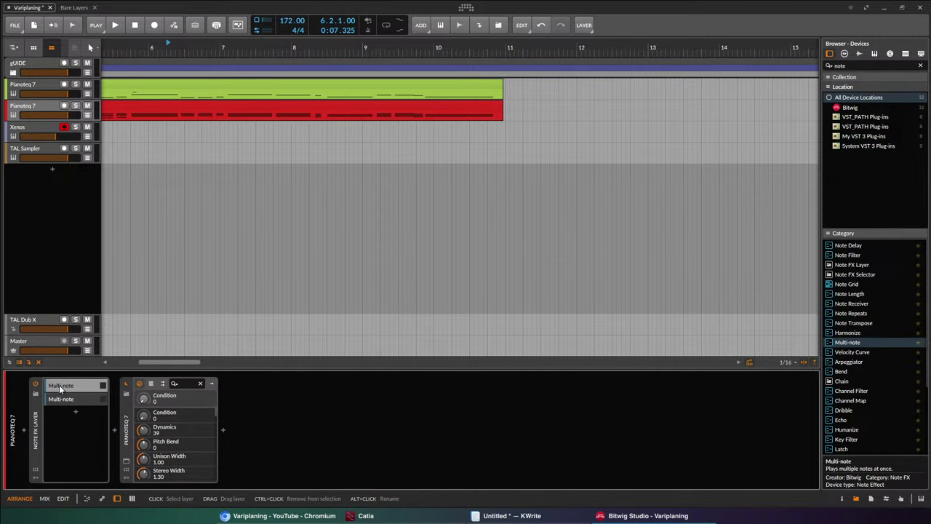
left_click(59, 385)
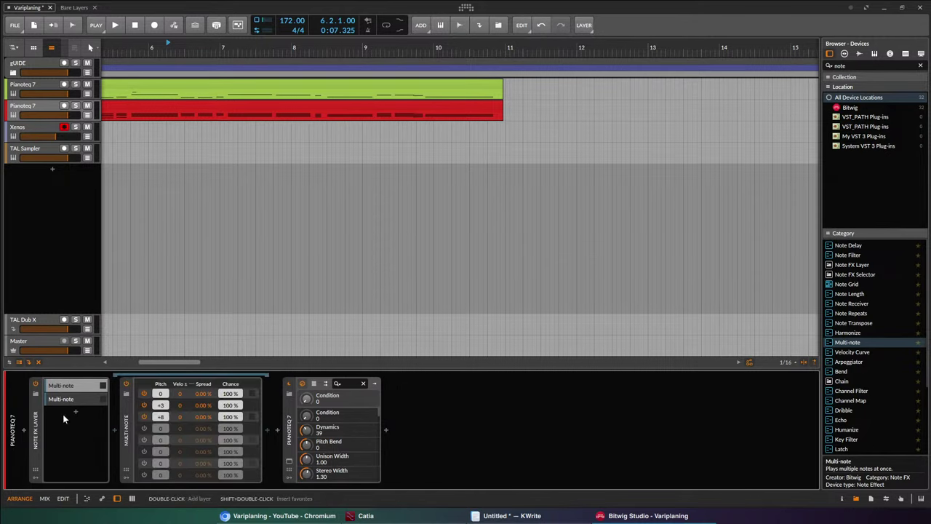
left_click(62, 402)
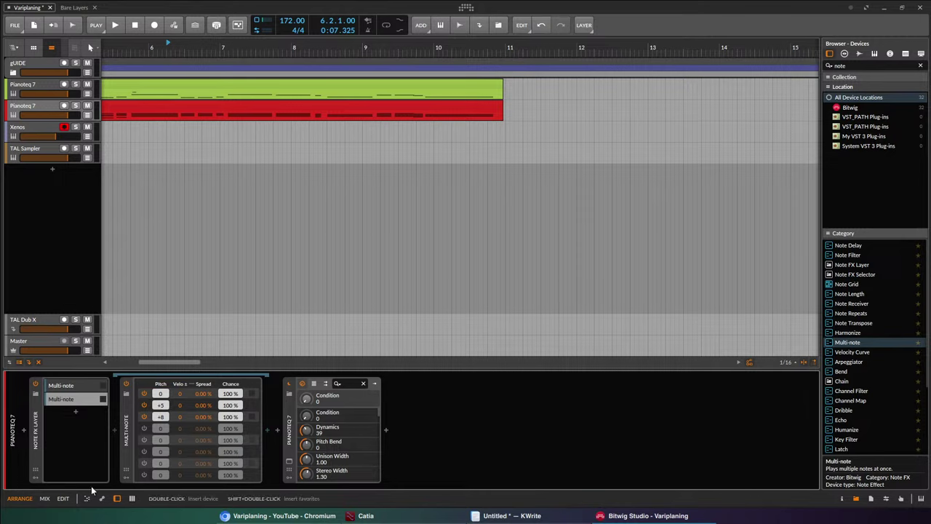
left_click(38, 441)
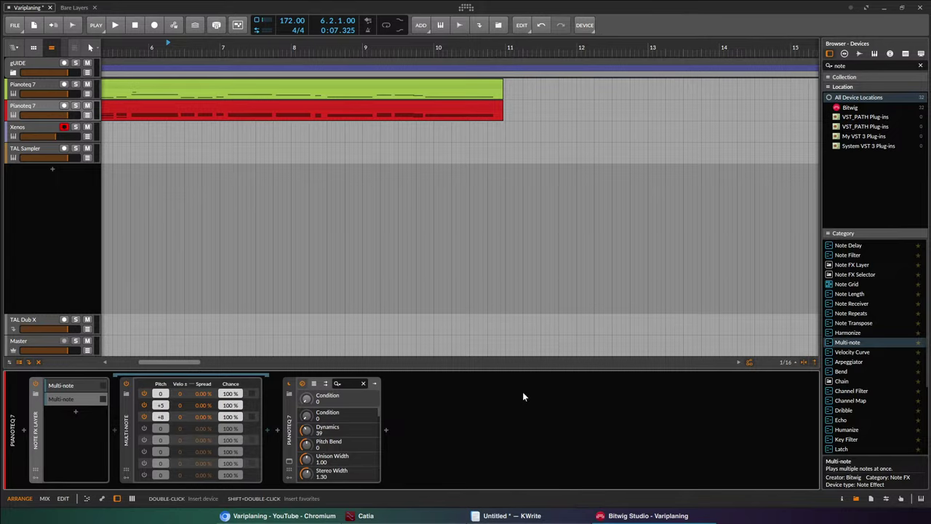
key("Delete")
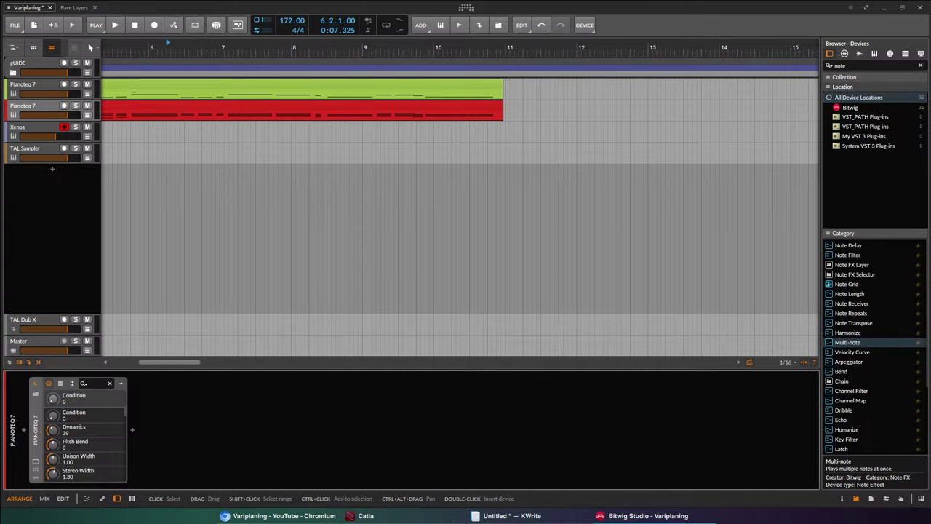
left_click_drag(247, 153, 692, 153)
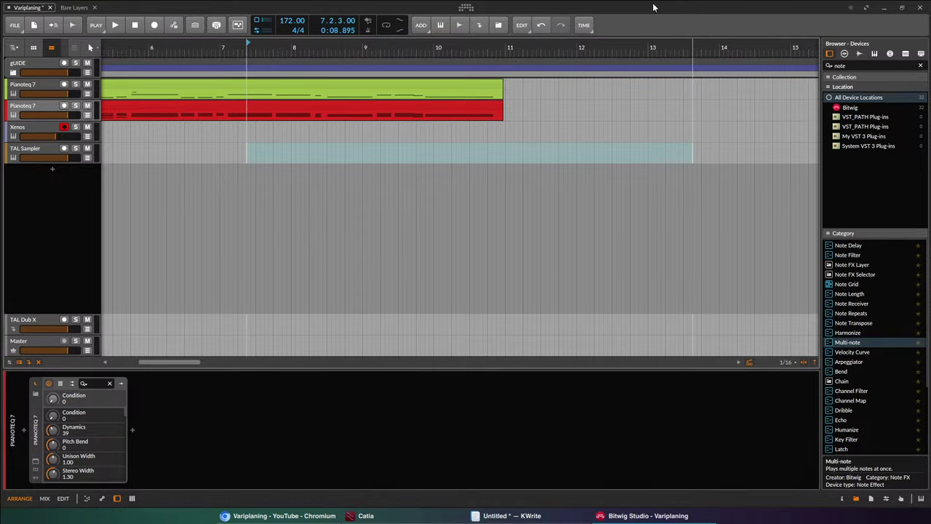
left_click_drag(659, 10, 548, 2)
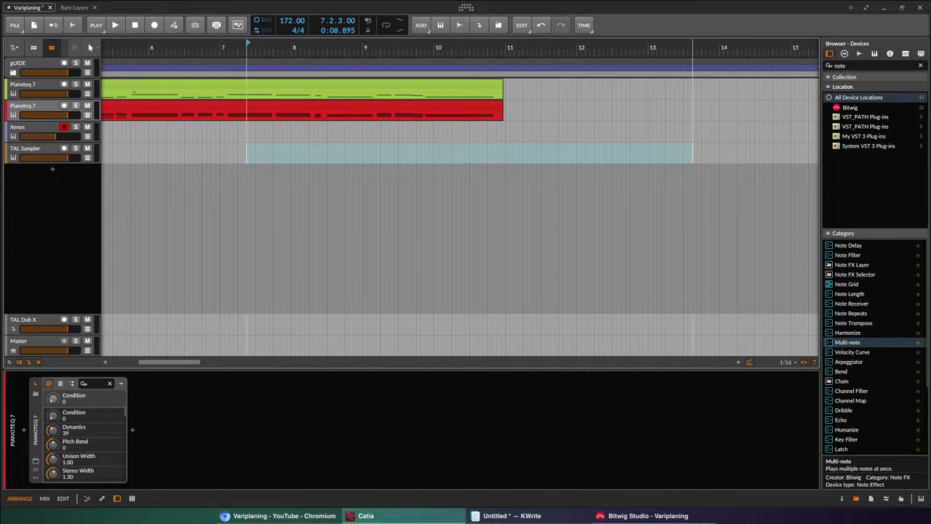
Switch to Catia, nudge the Bitwig Studio node slightly upward in the patch canvas and return to the Bitwig Studio arrangement.
left_click(403, 516)
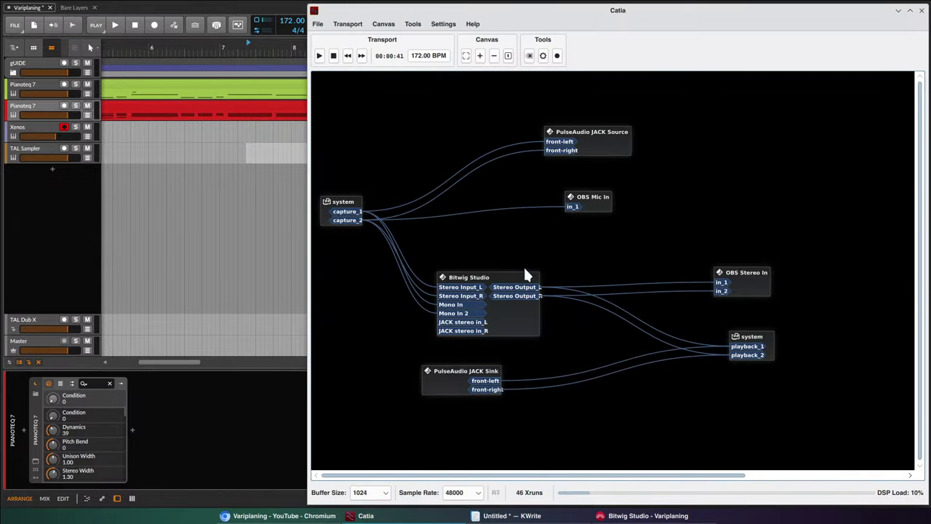
mouse_move(519, 273)
left_mouse_down()
mouse_move(566, 251)
mouse_move(522, 263)
left_mouse_up()
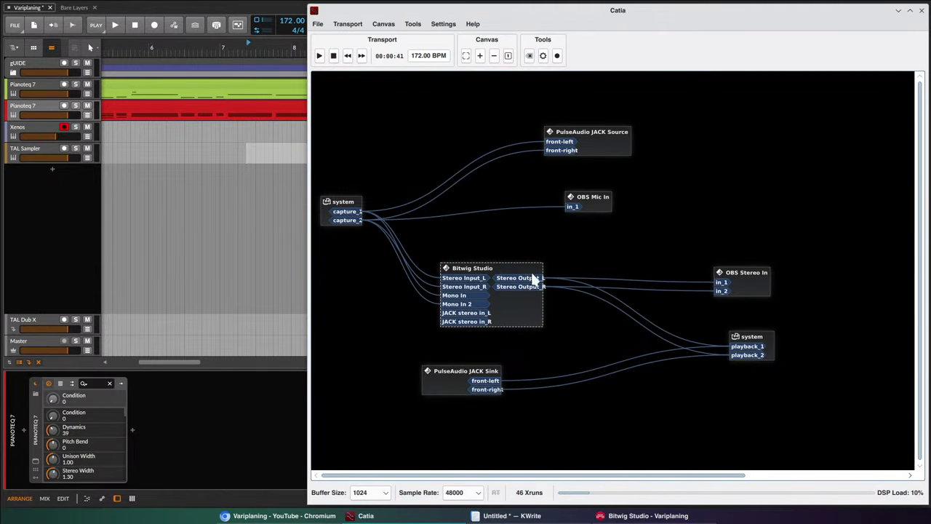
left_click(185, 165)
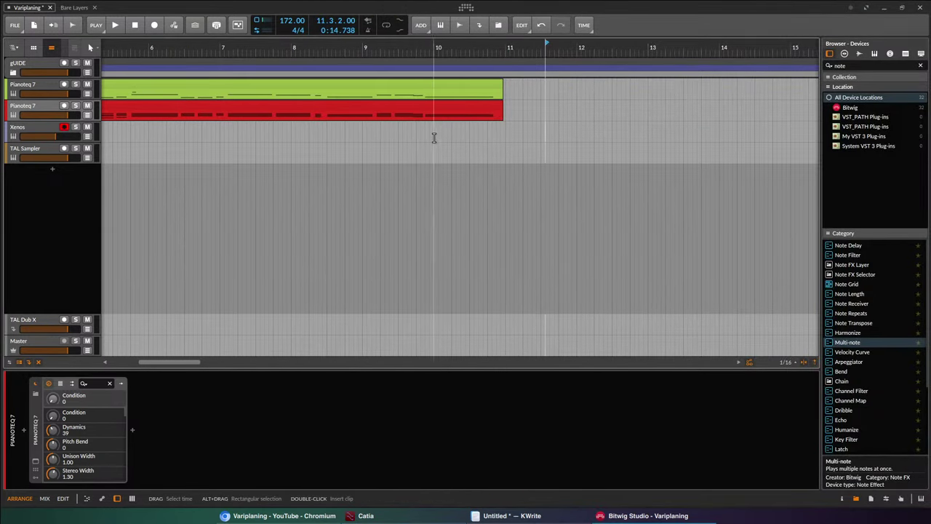
left_click(238, 140)
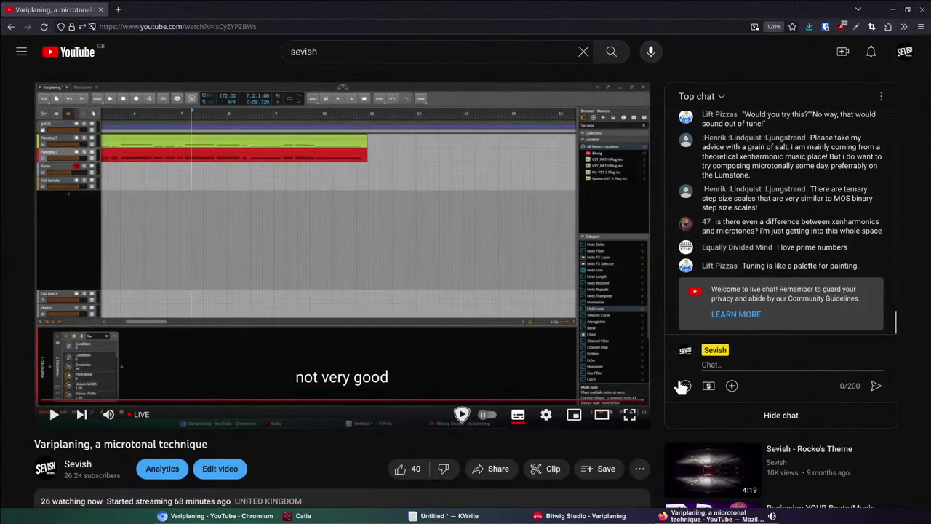
On the YouTube page of the Variplaning stream, read the viewers' live-chat questions about ternary scales, keyboard layouts and xenharmonic terminology.
scroll(771, 233, "up", 3)
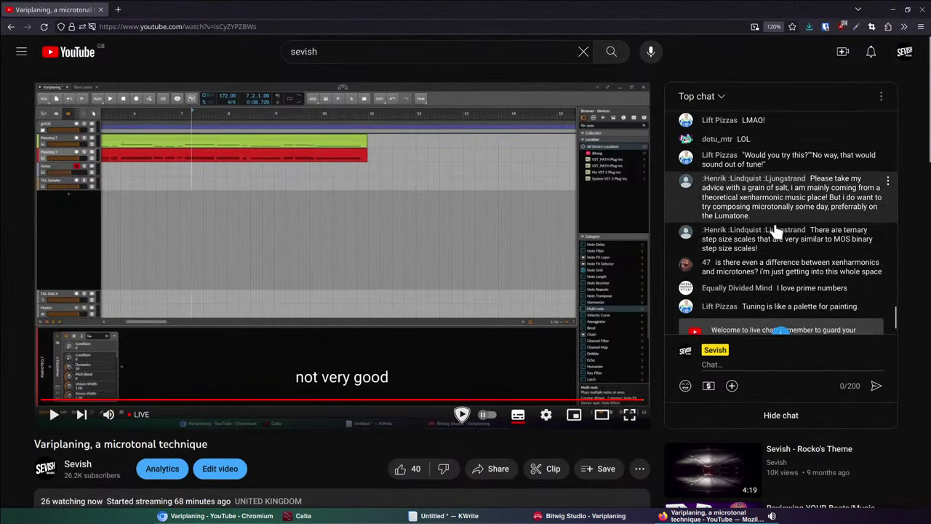
scroll(777, 232, "down", 5)
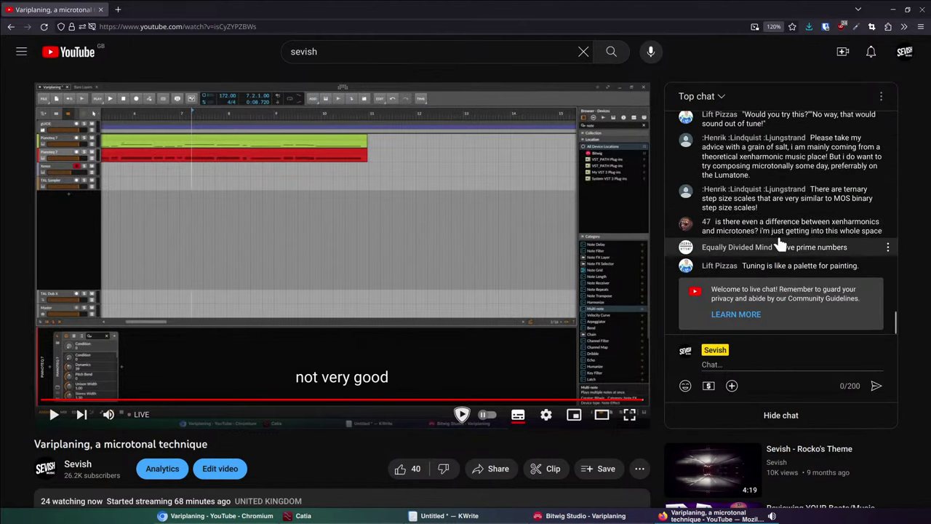
scroll(779, 243, "up", 3)
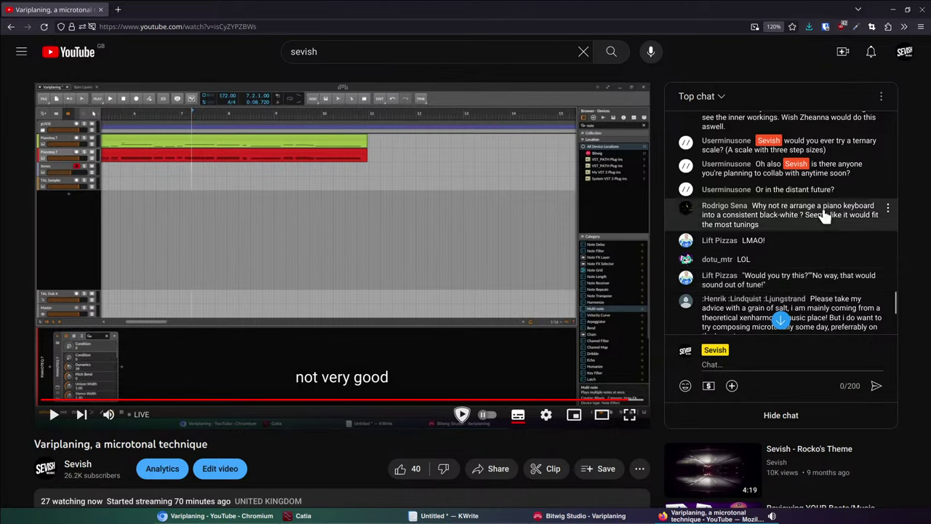
scroll(809, 215, "down", 1)
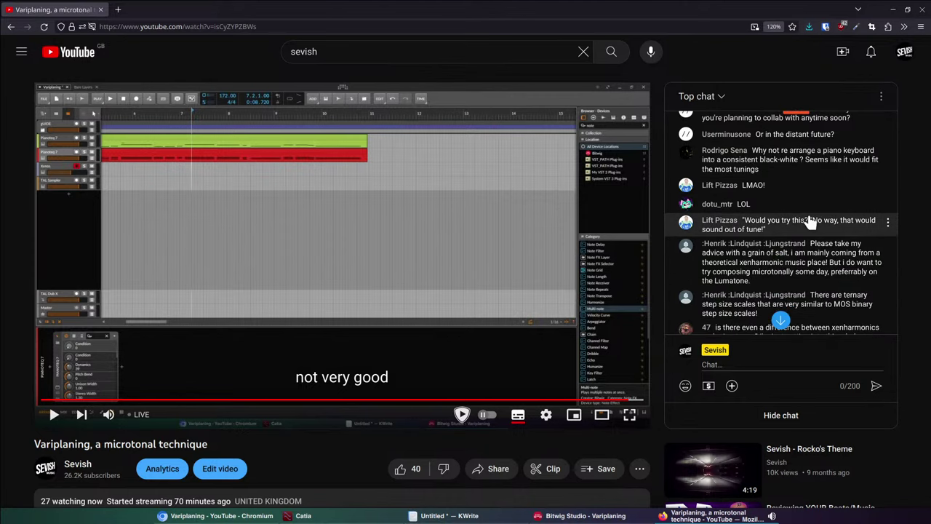
scroll(810, 220, "down", 1)
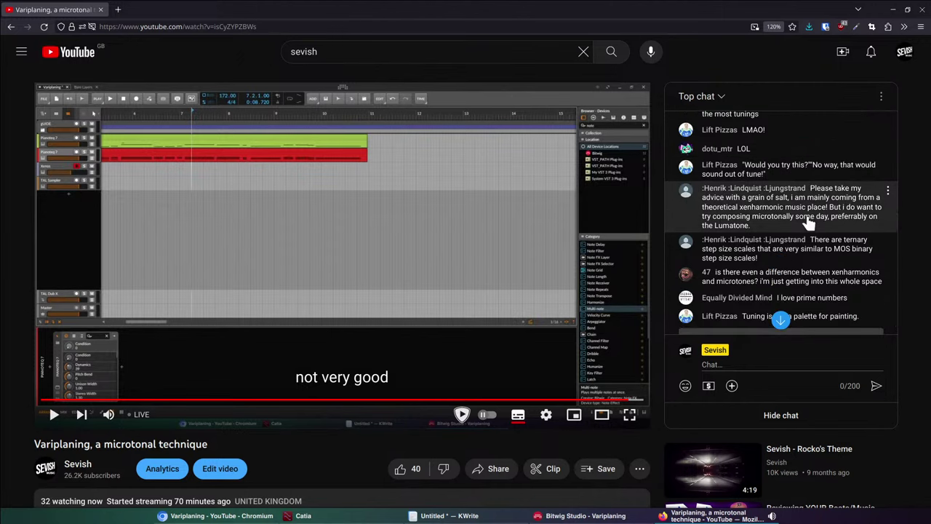
scroll(809, 222, "down", 2)
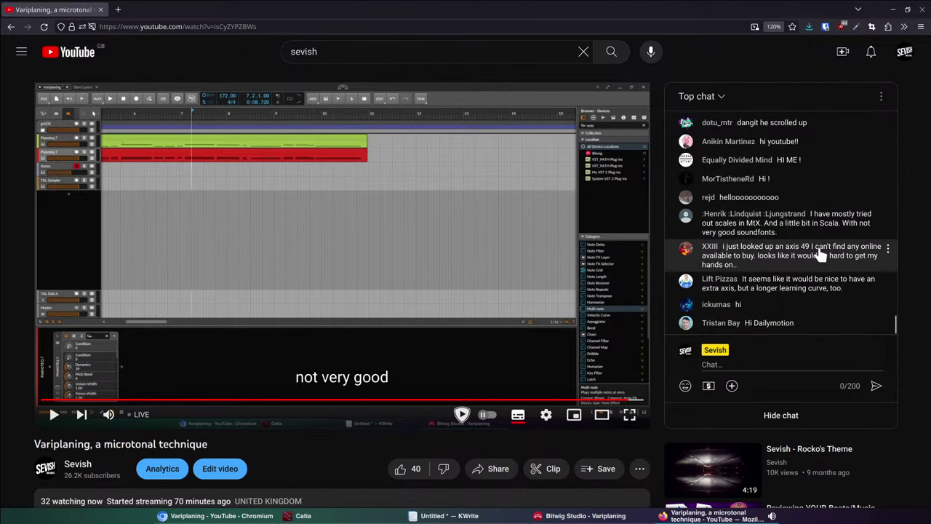
scroll(809, 247, "up", 5)
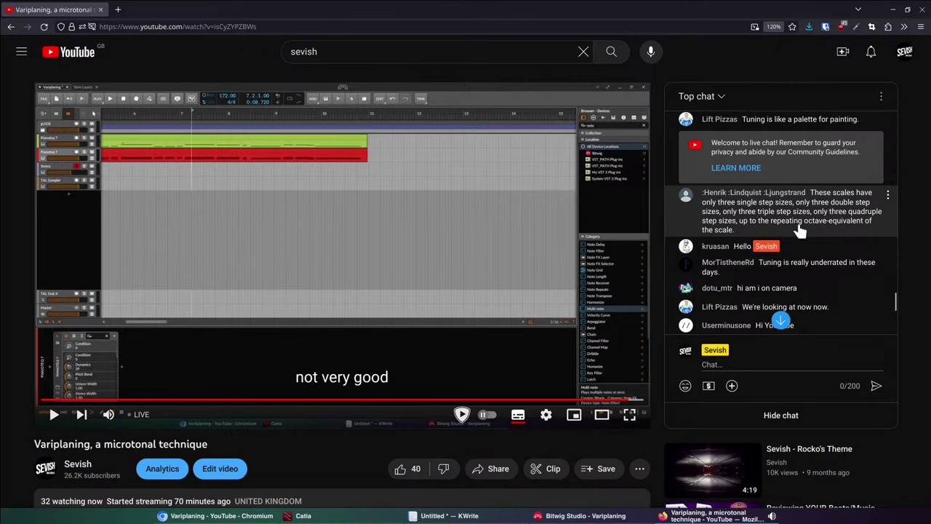
scroll(797, 225, "up", 1)
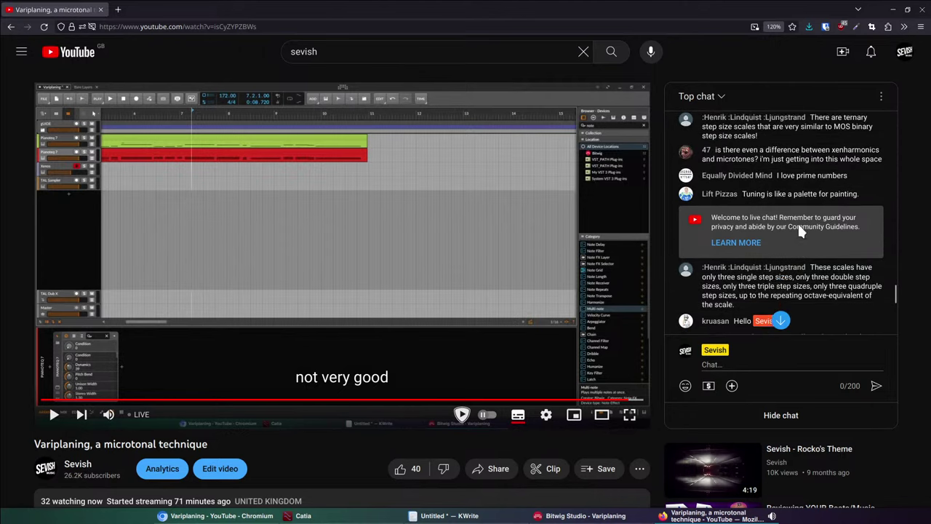
scroll(797, 221, "down", 1)
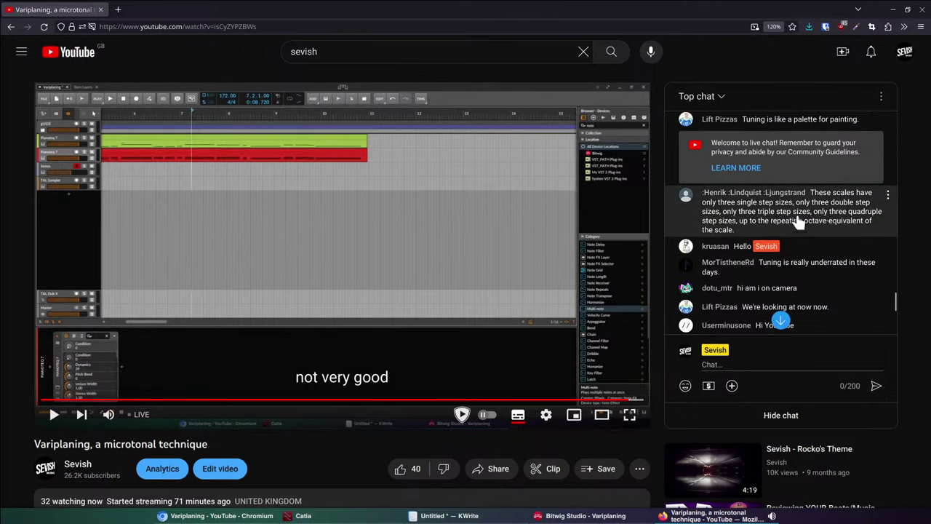
scroll(799, 214, "up", 2)
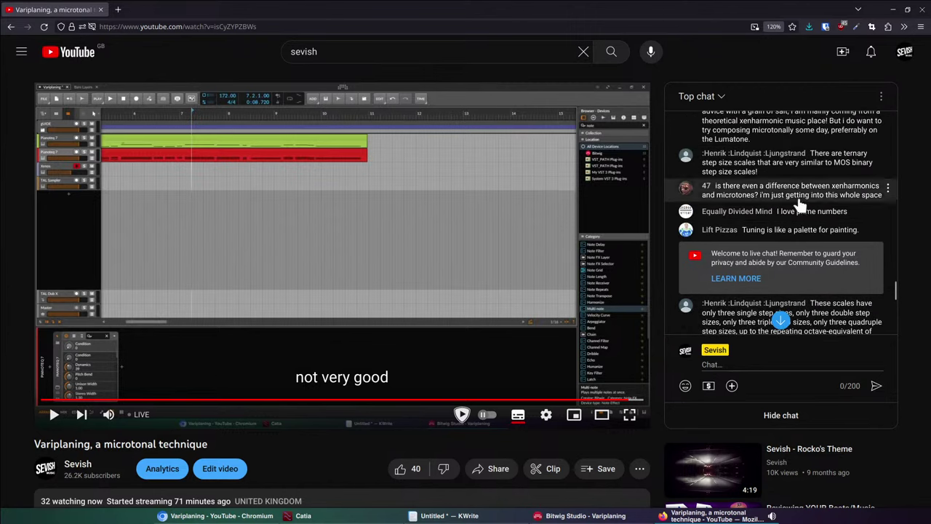
scroll(800, 217, "up", 3)
scroll(829, 240, "down", 1)
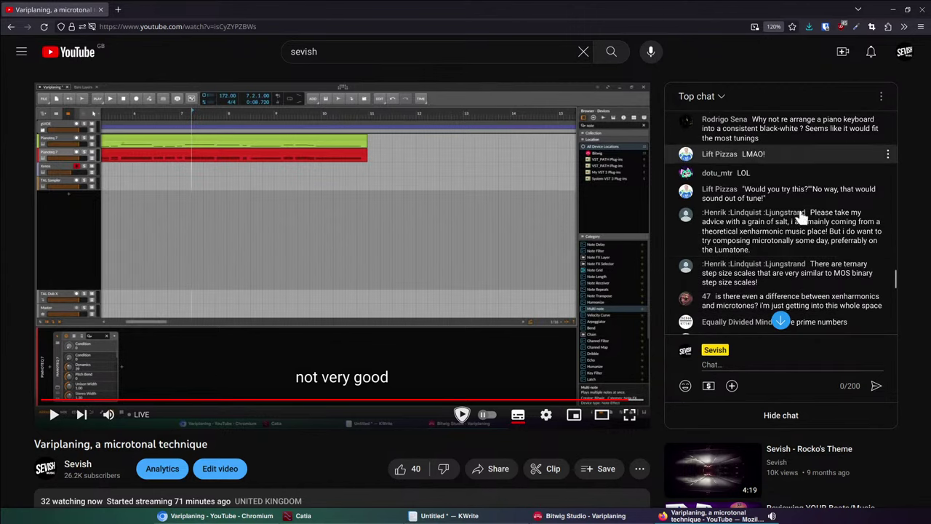
Read onward through the live chat from the ternary-scale comments to the newest viewer messages.
scroll(829, 240, "down", 1)
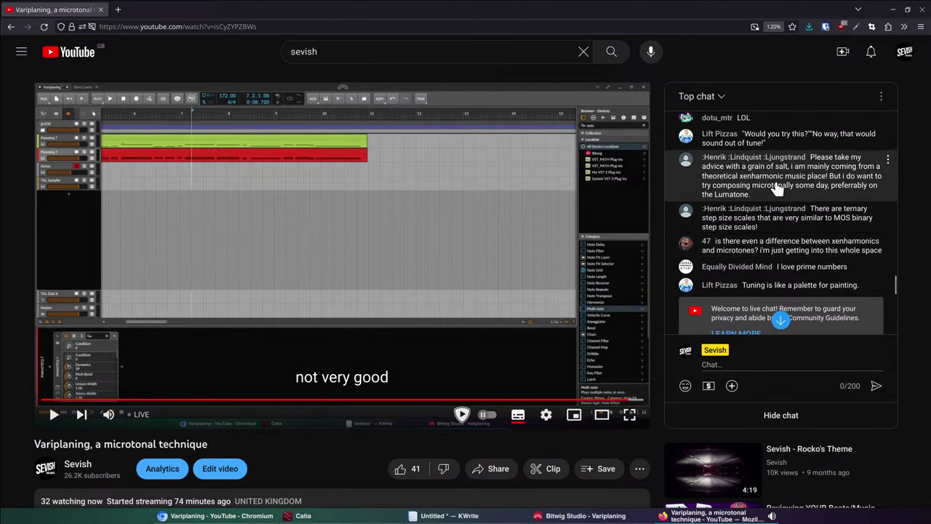
scroll(777, 219, "down", 2)
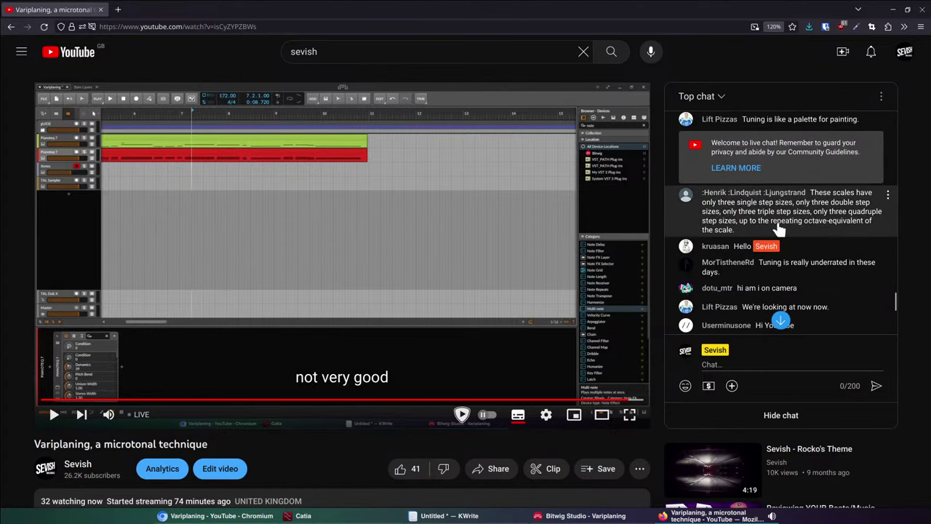
scroll(778, 227, "down", 1)
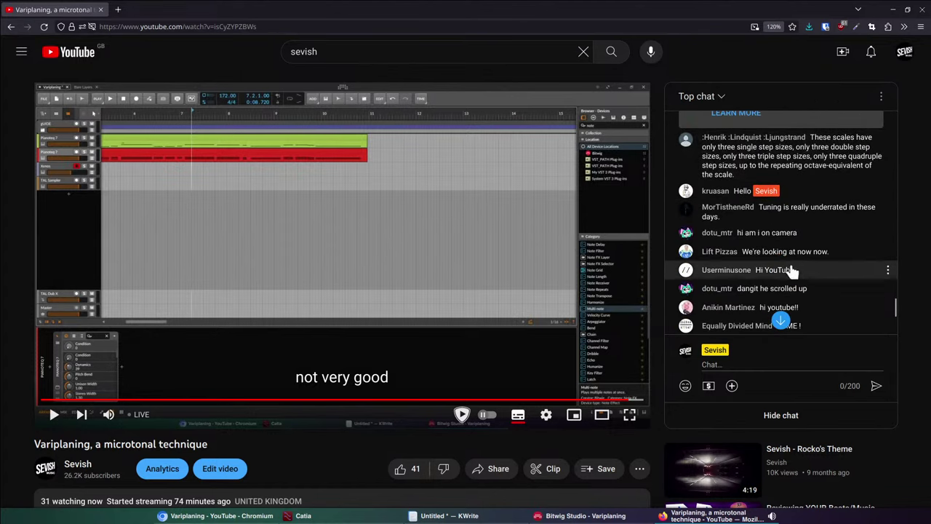
scroll(813, 178, "down", 1)
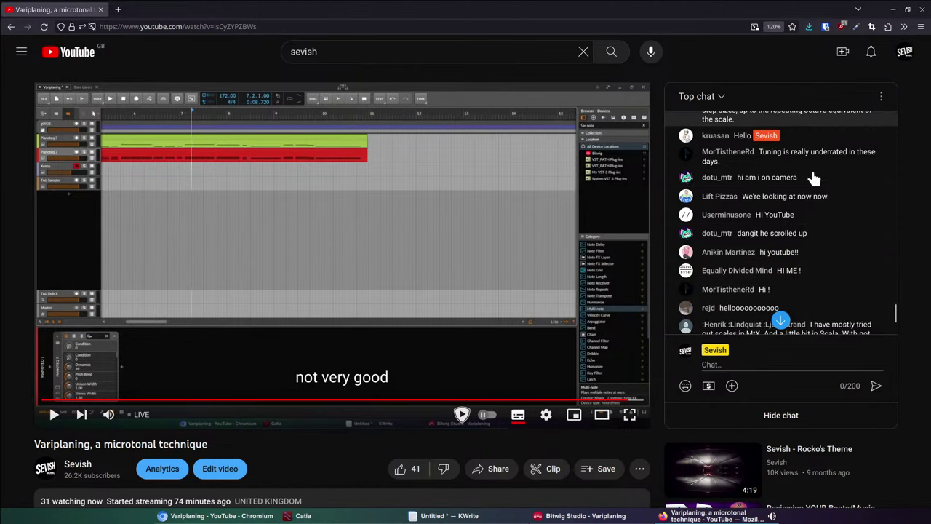
scroll(813, 182, "down", 1)
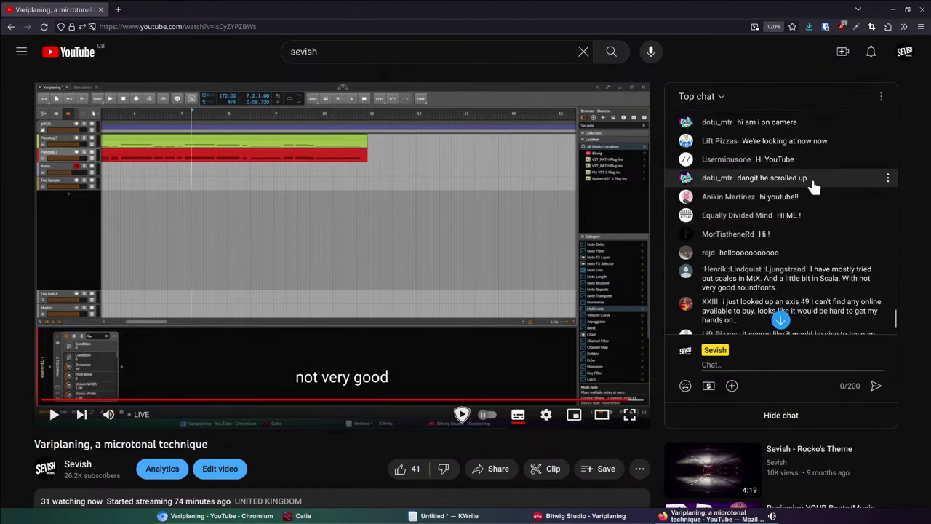
scroll(838, 191, "down", 1)
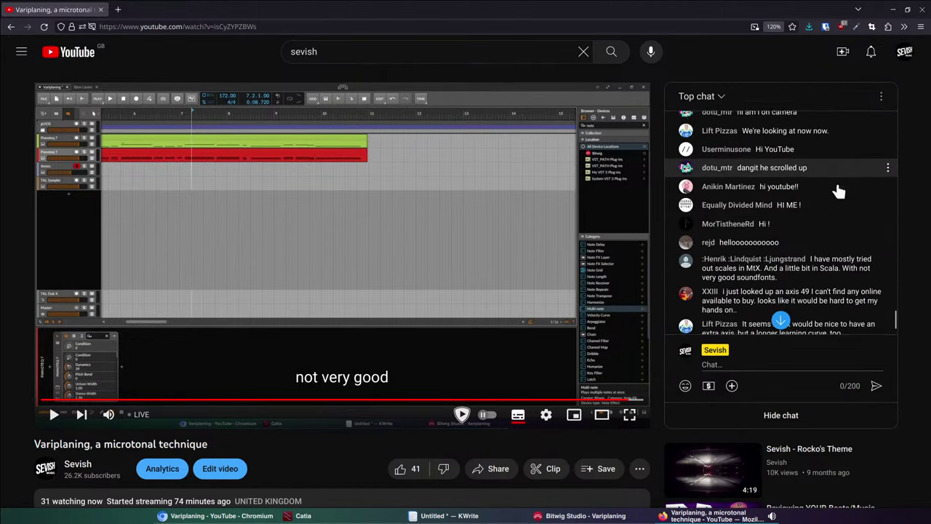
scroll(836, 191, "down", 3)
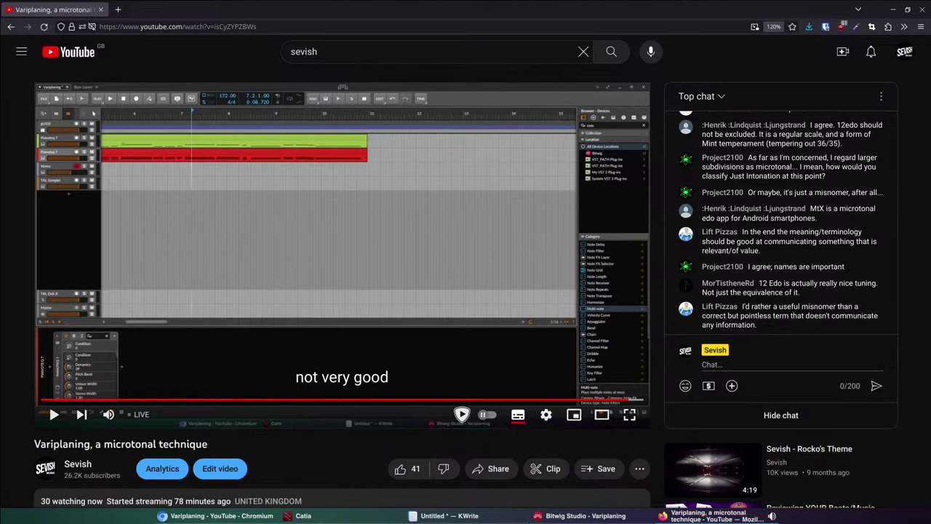
Expand the stream's description and examine its playlist, support, listening and other links.
scroll(333, 319, "down", 3)
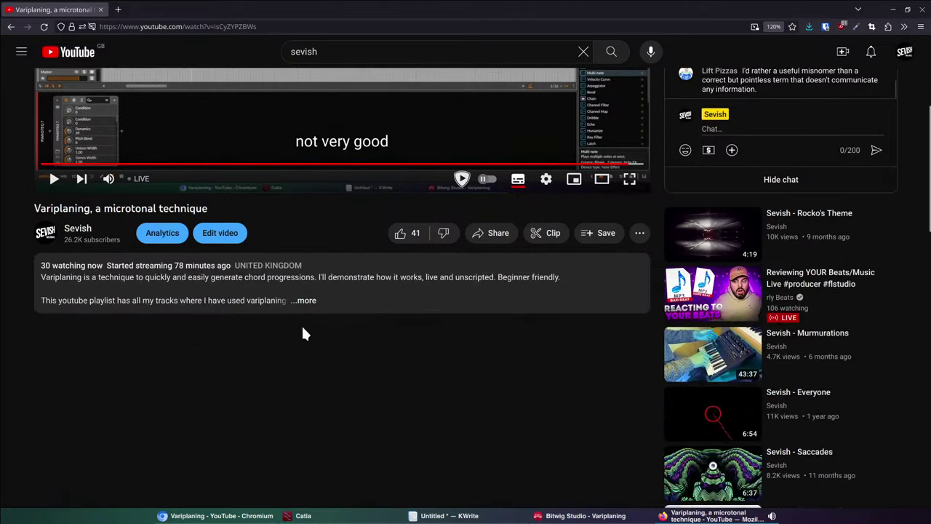
left_click(304, 306)
scroll(308, 303, "down", 2)
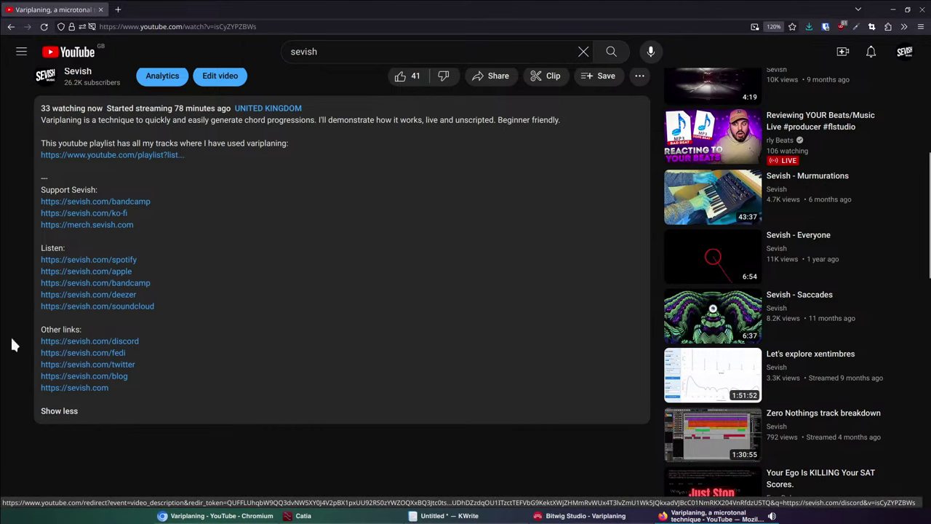
Return to the live chat and look back through the earlier messages for viewer questions.
scroll(273, 344, "up", 5)
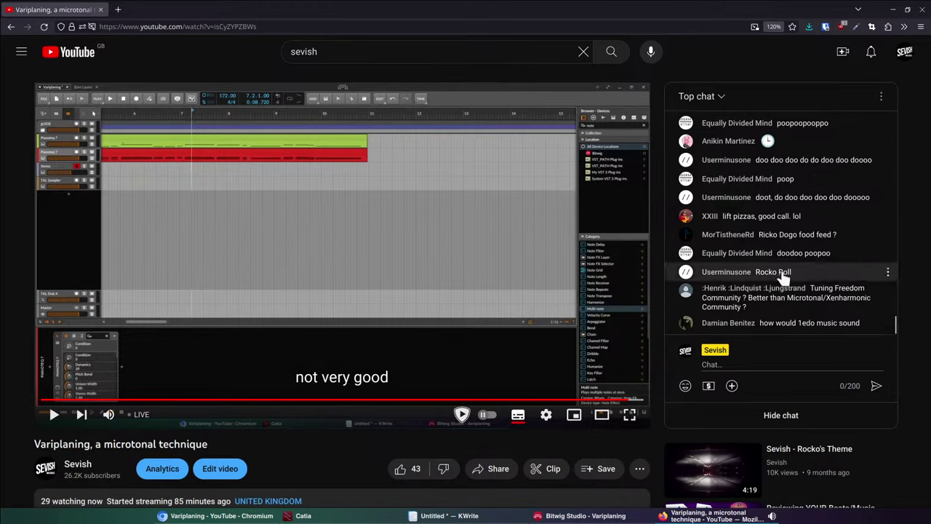
scroll(782, 317, "up", 10)
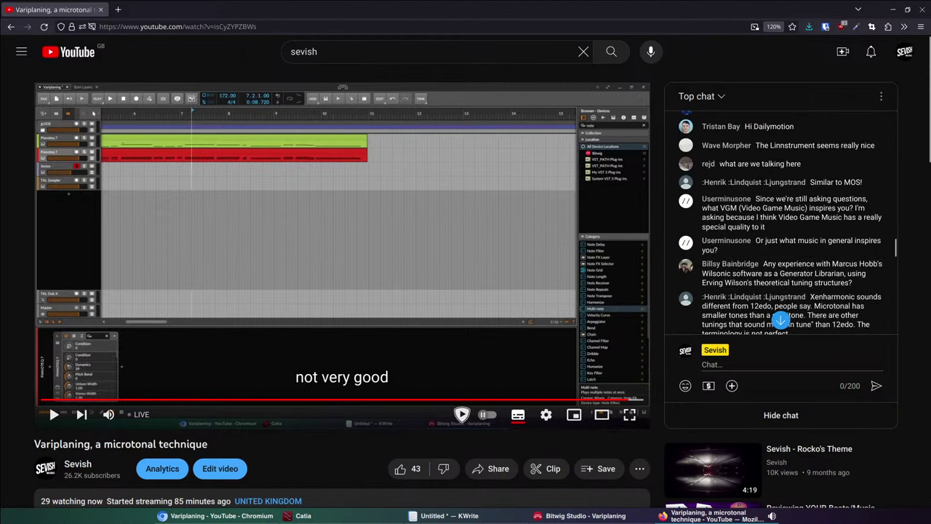